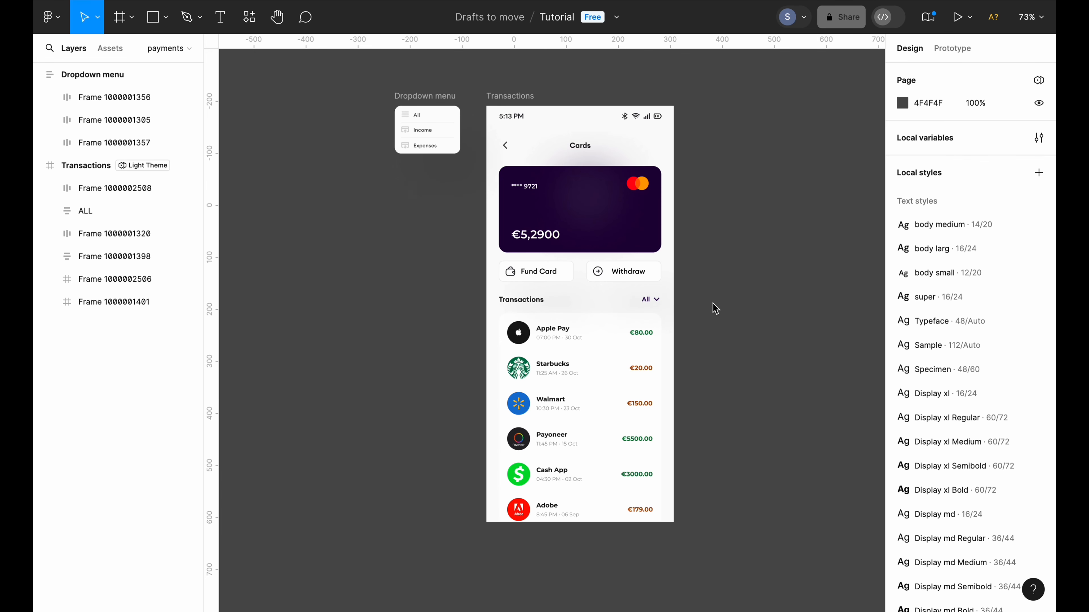
# Copy the ALL transactions list from the Transactions screen
pyautogui.click(648, 304)
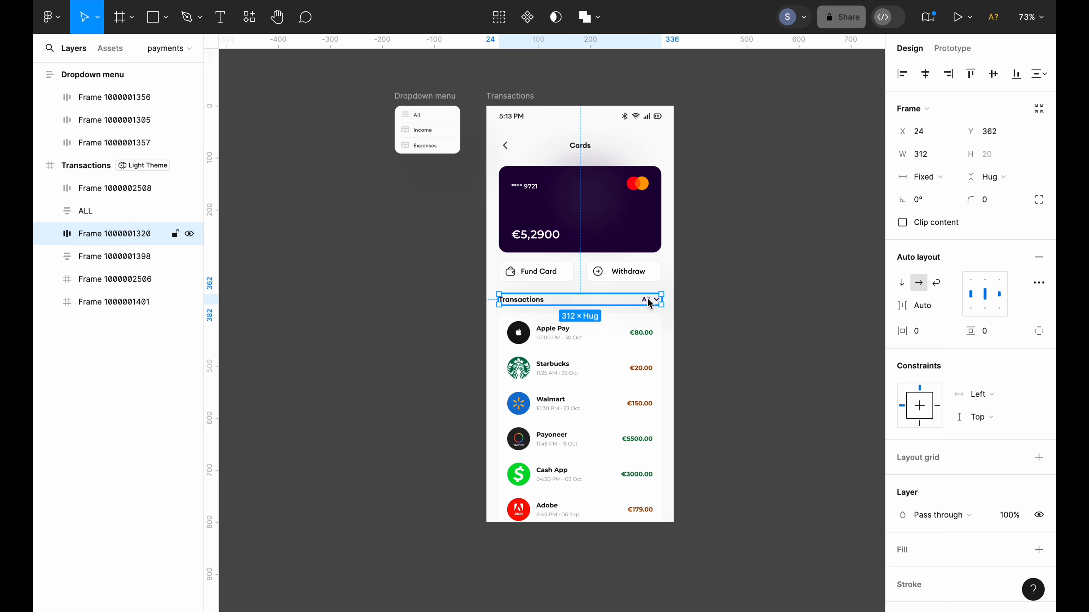
pyautogui.click(684, 299)
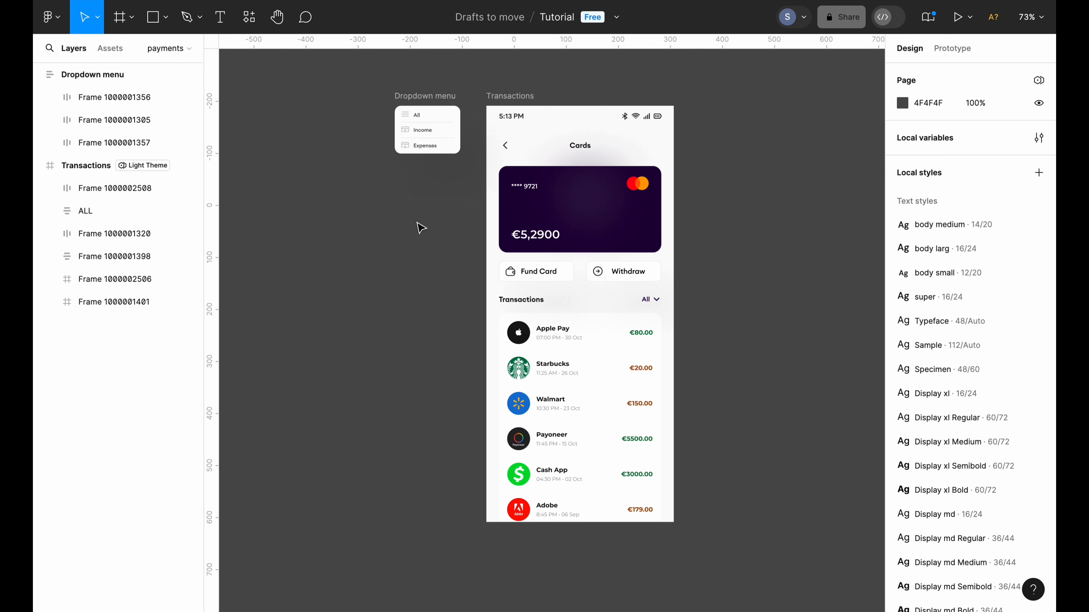
pyautogui.click(575, 352)
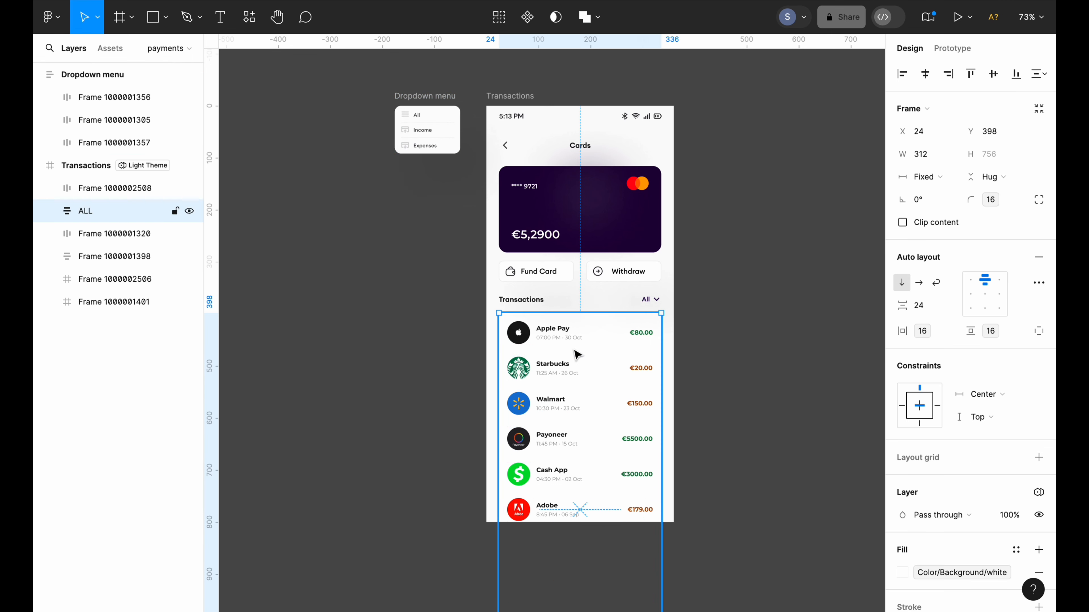
pyautogui.press('Escape')
pyautogui.click(605, 331)
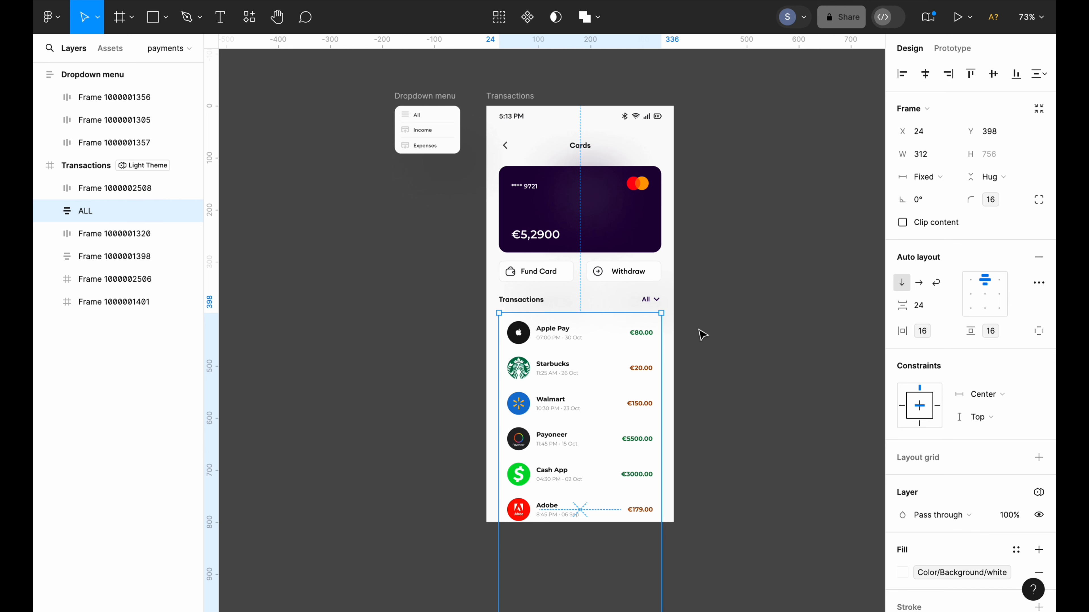
pyautogui.press('Escape')
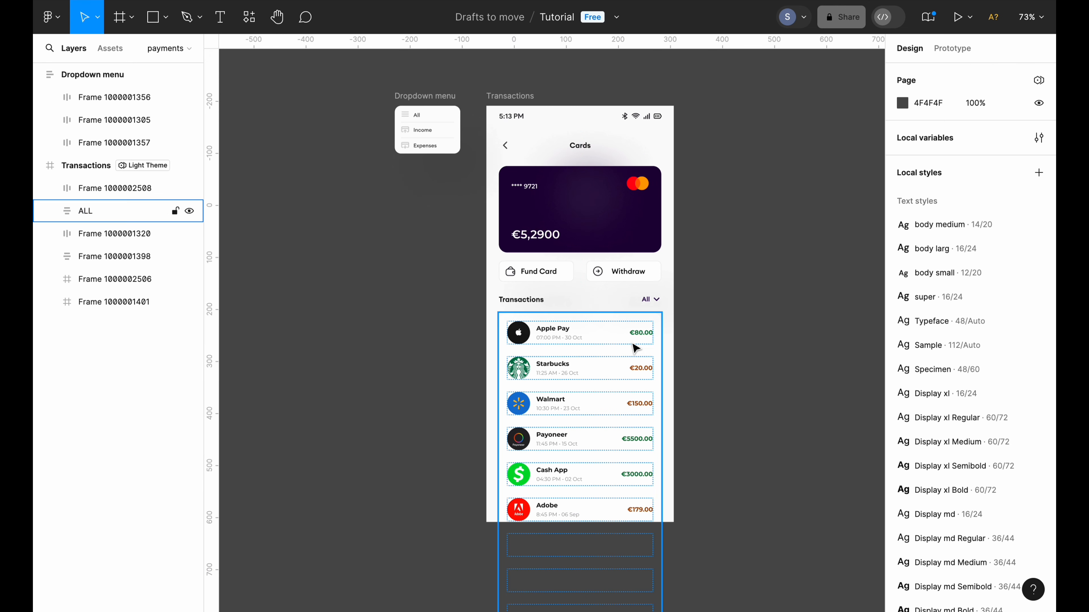
pyautogui.scroll(-2, 574, 342)
pyautogui.rightClick(573, 336)
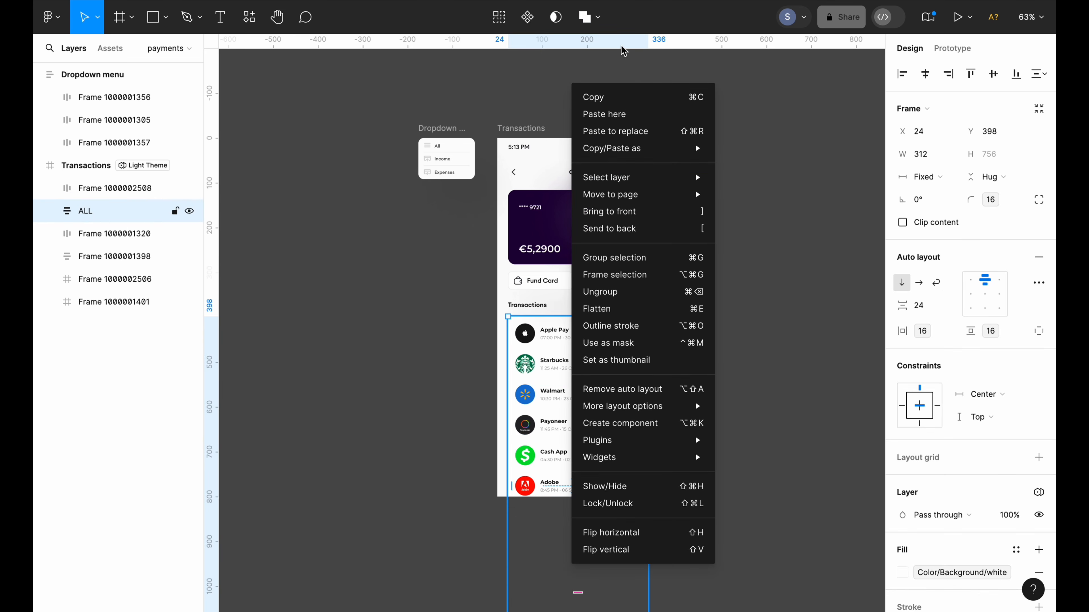
pyautogui.click(631, 99)
# Paste the ALL list on empty canvas beside the Transactions screen and select it
pyautogui.click(699, 139)
pyautogui.hscroll(5, 699, 139)
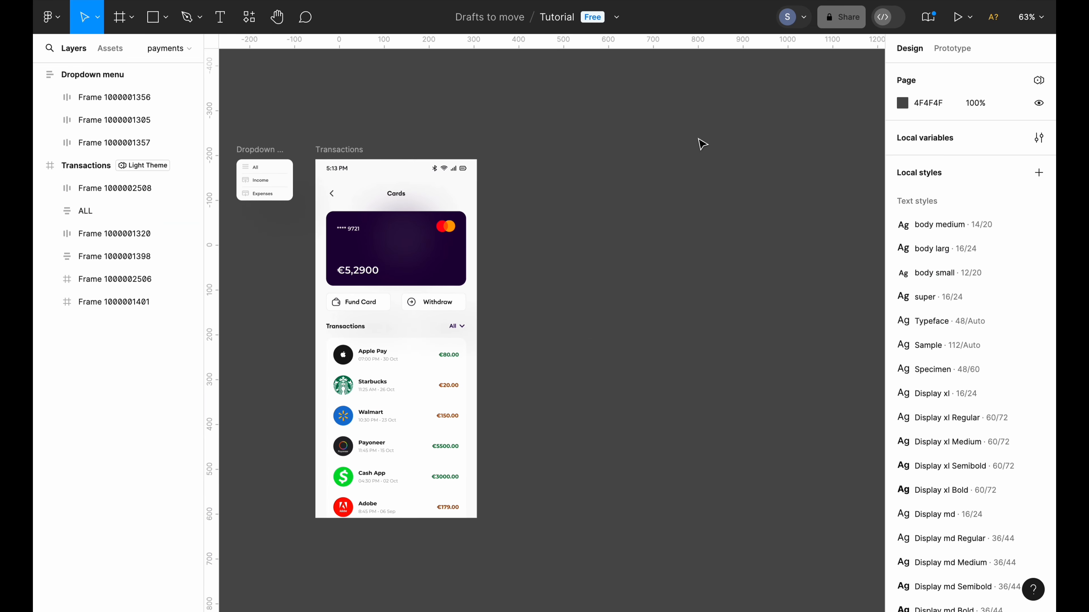
pyautogui.rightClick(626, 164)
pyautogui.click(634, 167)
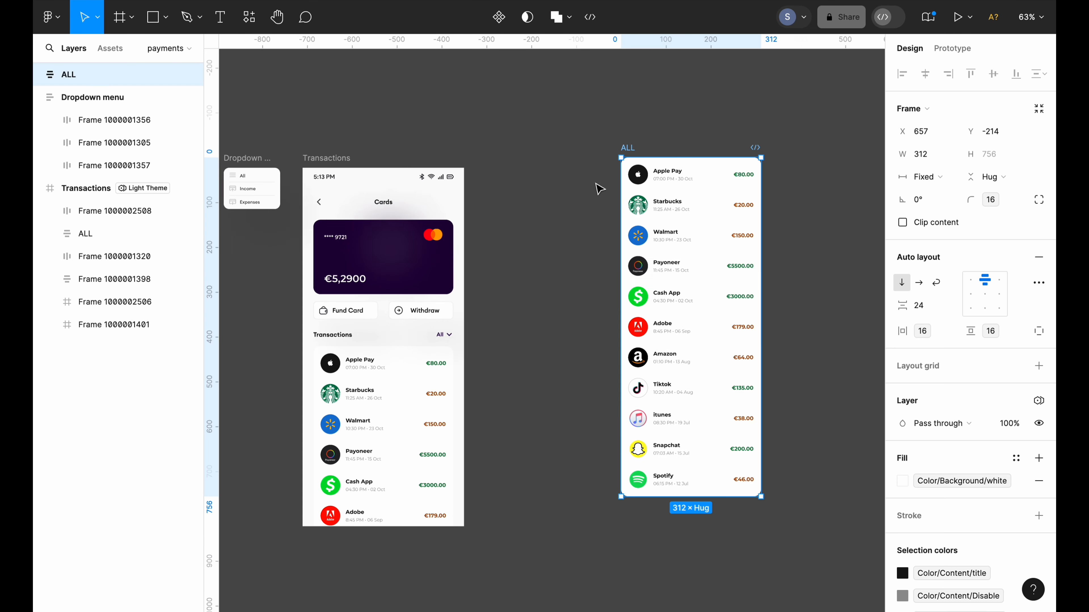
pyautogui.click(577, 231)
pyautogui.hscroll(-2, 577, 232)
pyautogui.scroll(-2, 577, 232)
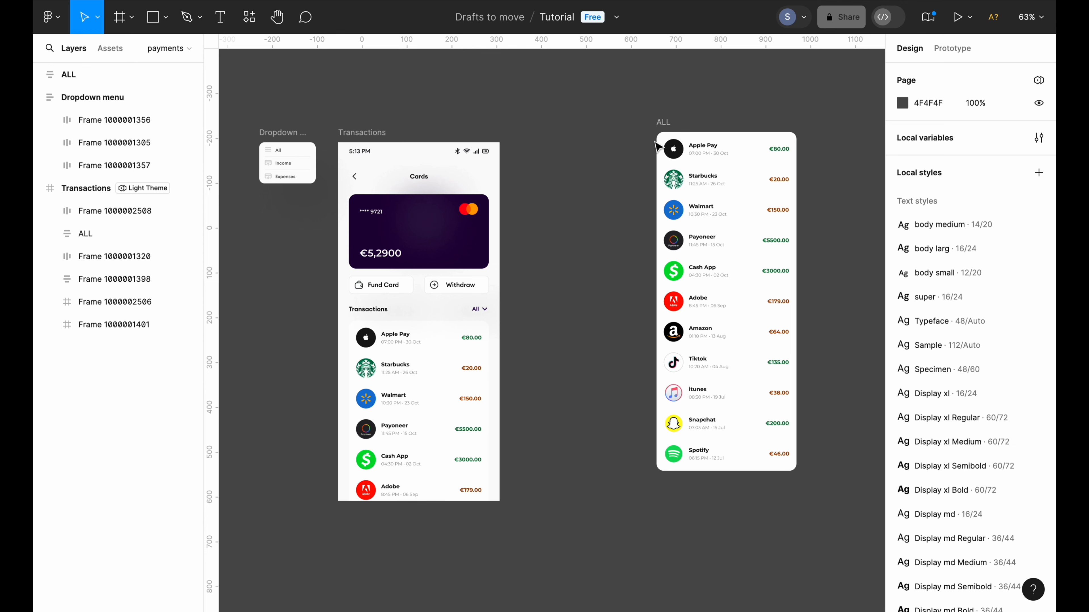
pyautogui.click(662, 122)
pyautogui.click(676, 116)
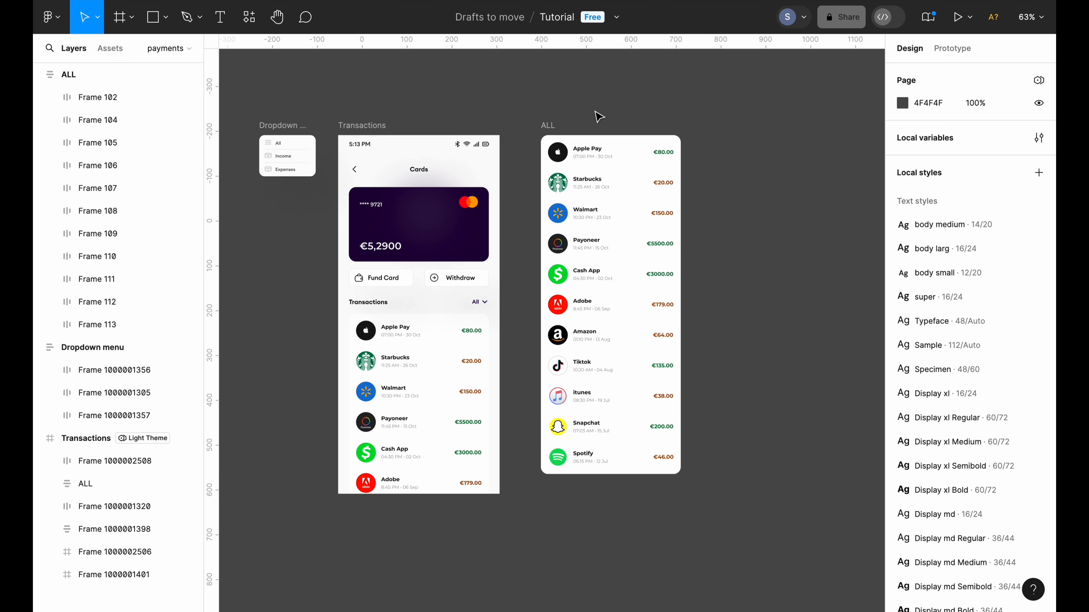
pyautogui.click(549, 126)
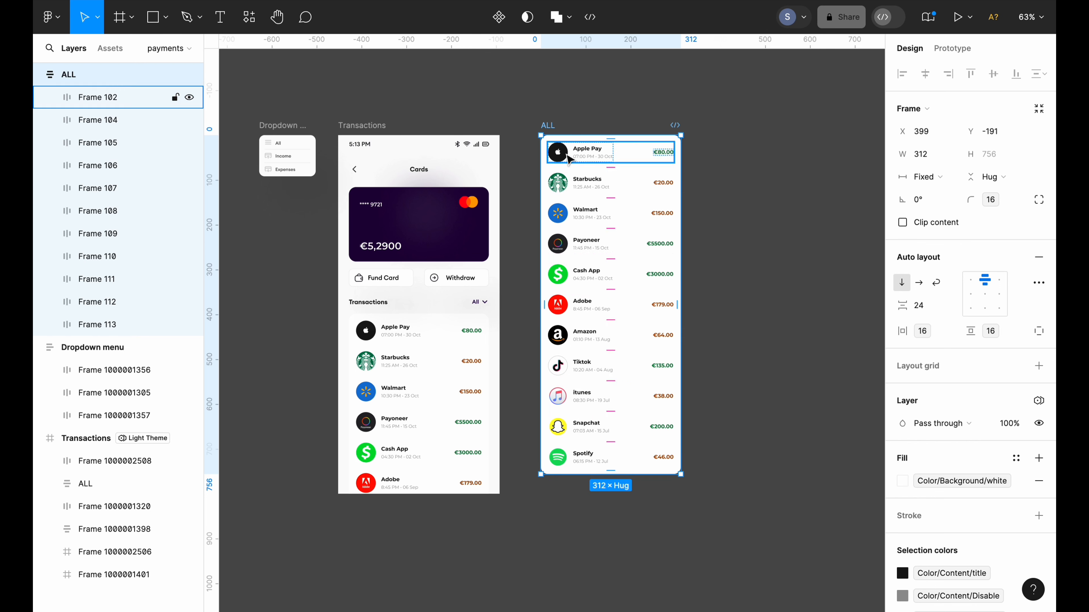
pyautogui.click(576, 114)
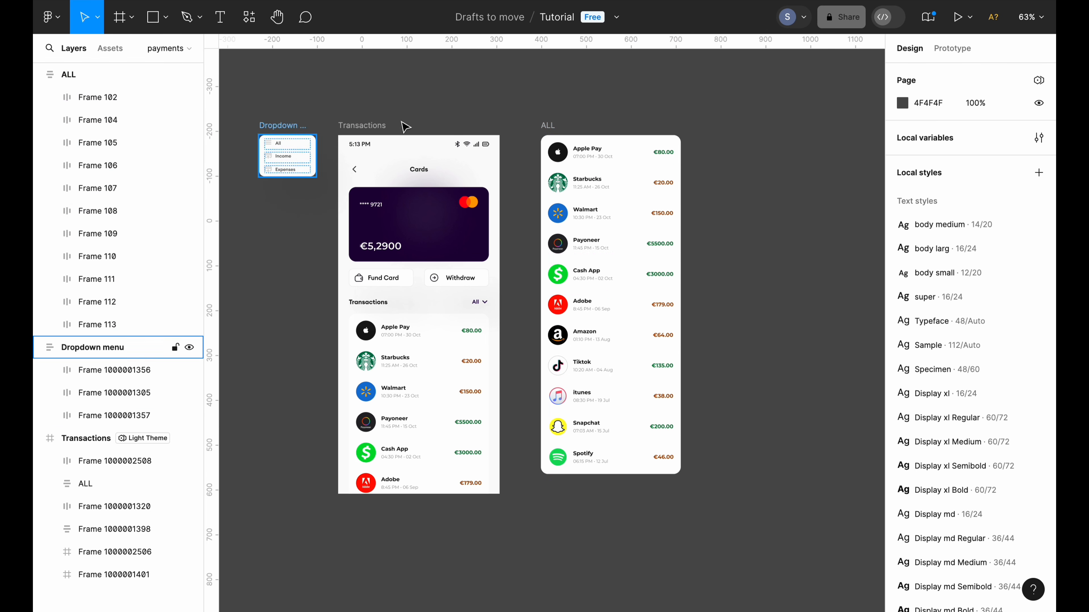
pyautogui.click(549, 123)
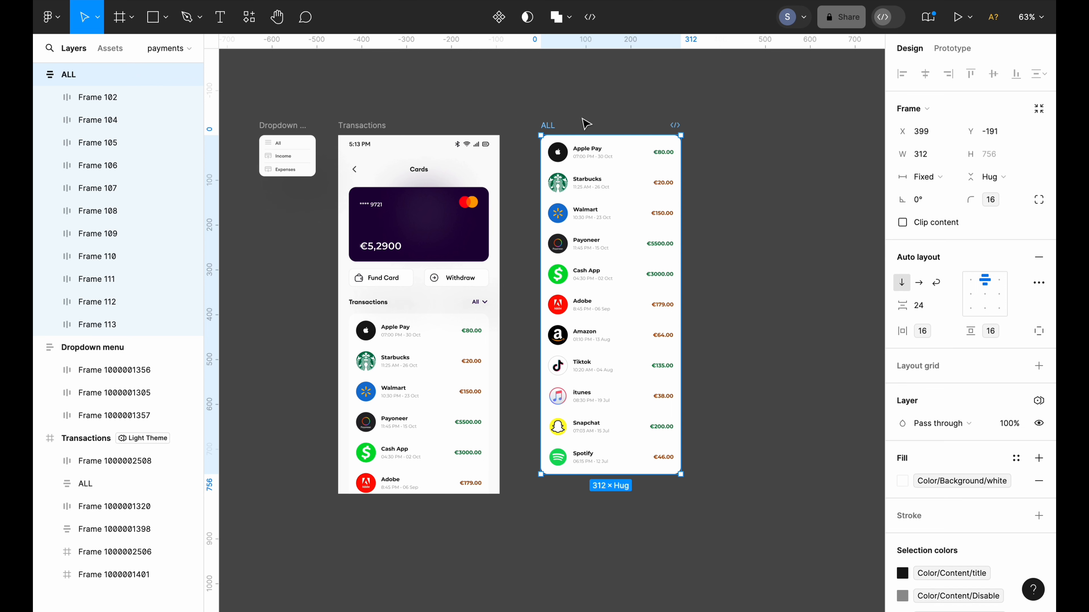
# Duplicate the ALL list and rename the copy Income
pyautogui.hotkey('ctrl', 'd')
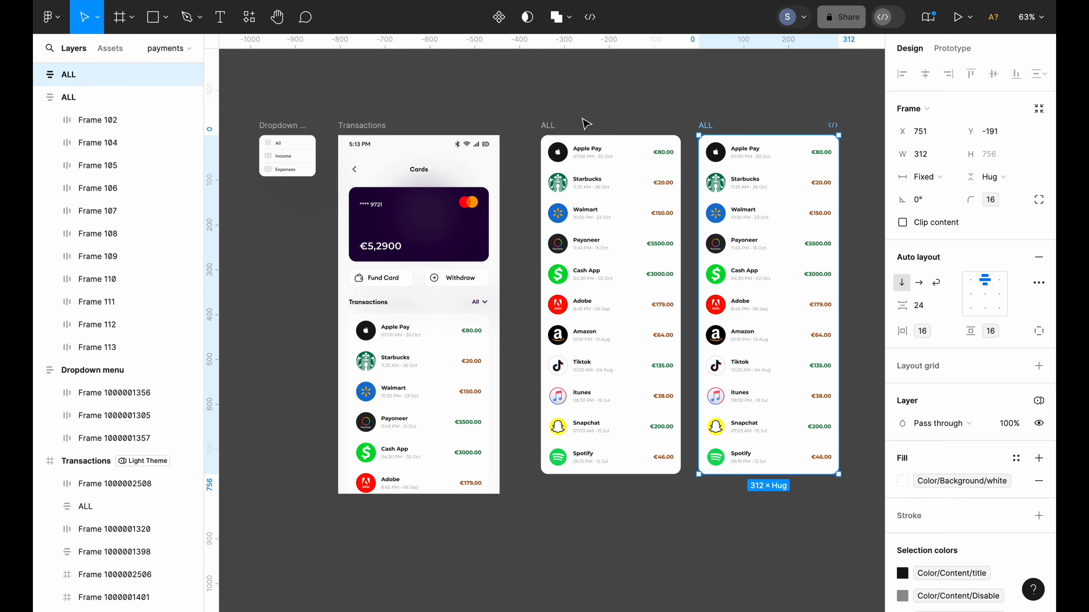
pyautogui.hscroll(2, 586, 124)
pyautogui.scroll(1, 586, 123)
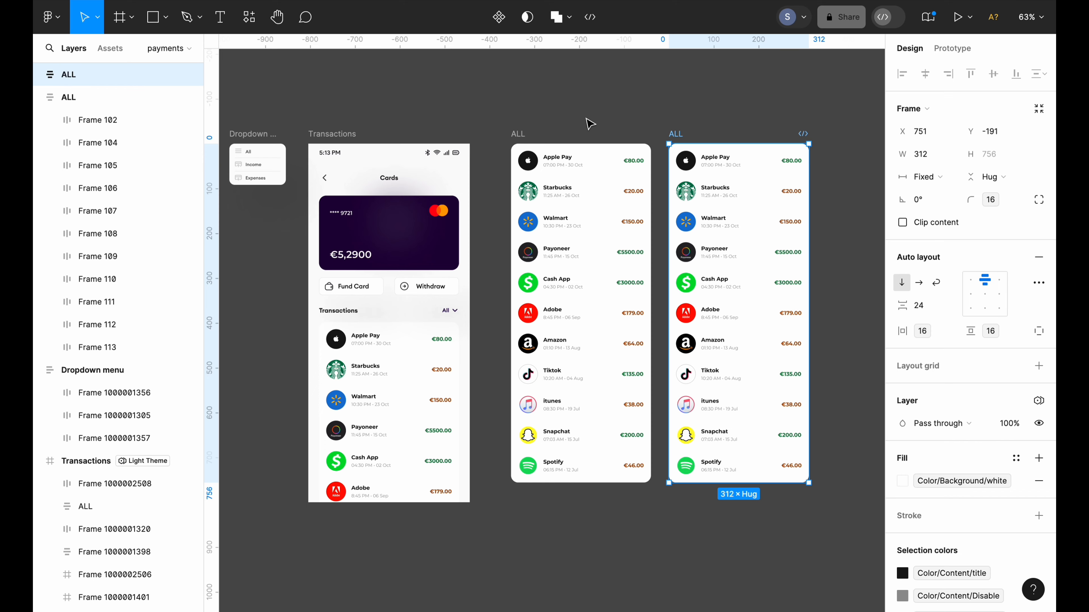
pyautogui.hscroll(2, 589, 123)
pyautogui.scroll(-1, 617, 120)
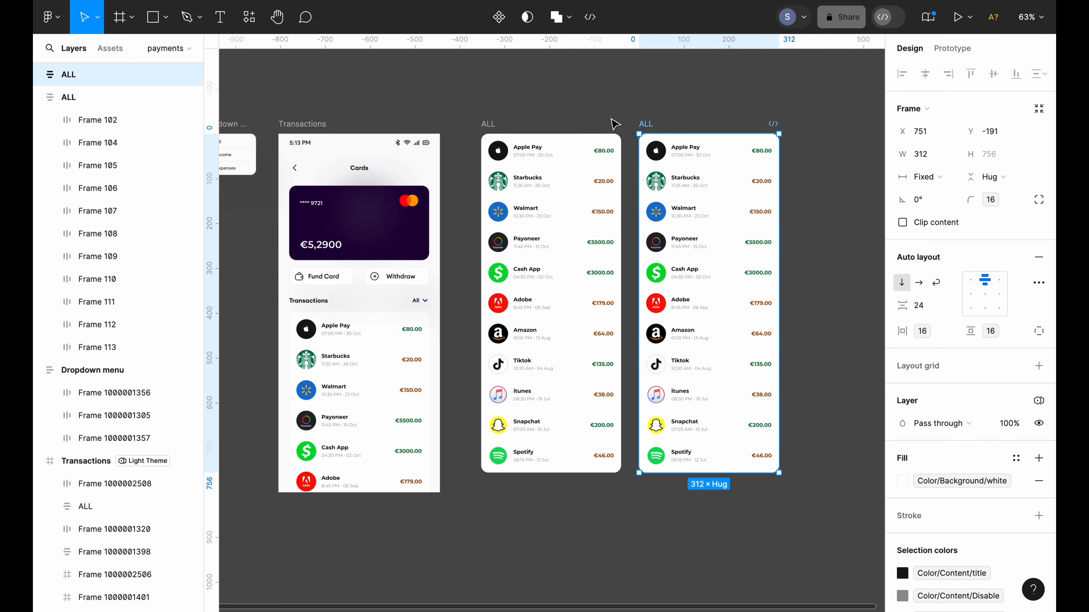
pyautogui.click(621, 124)
pyautogui.click(646, 124)
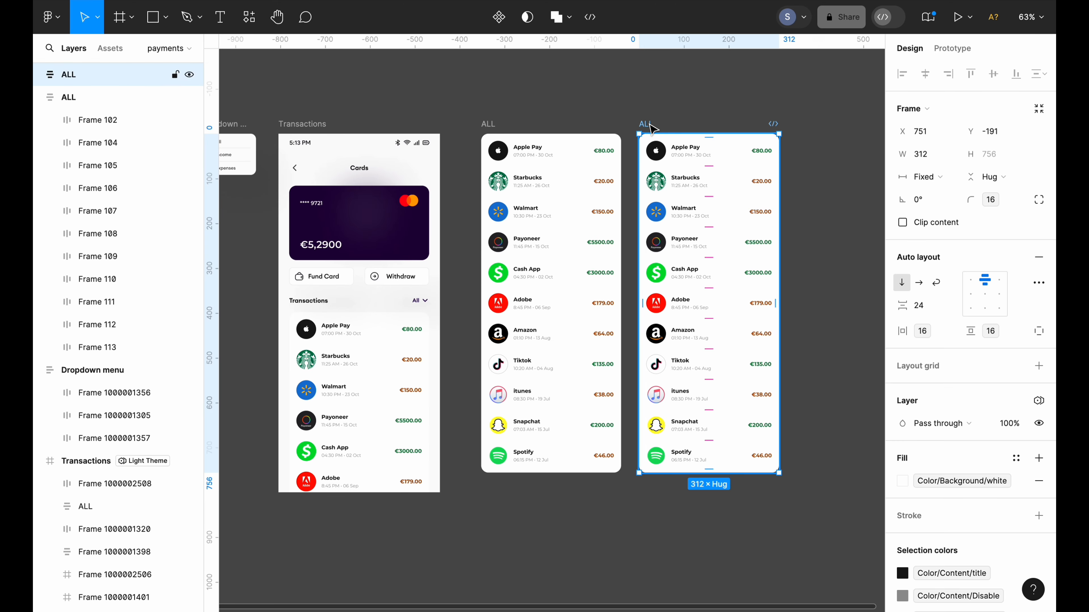
pyautogui.hscroll(-2, 652, 126)
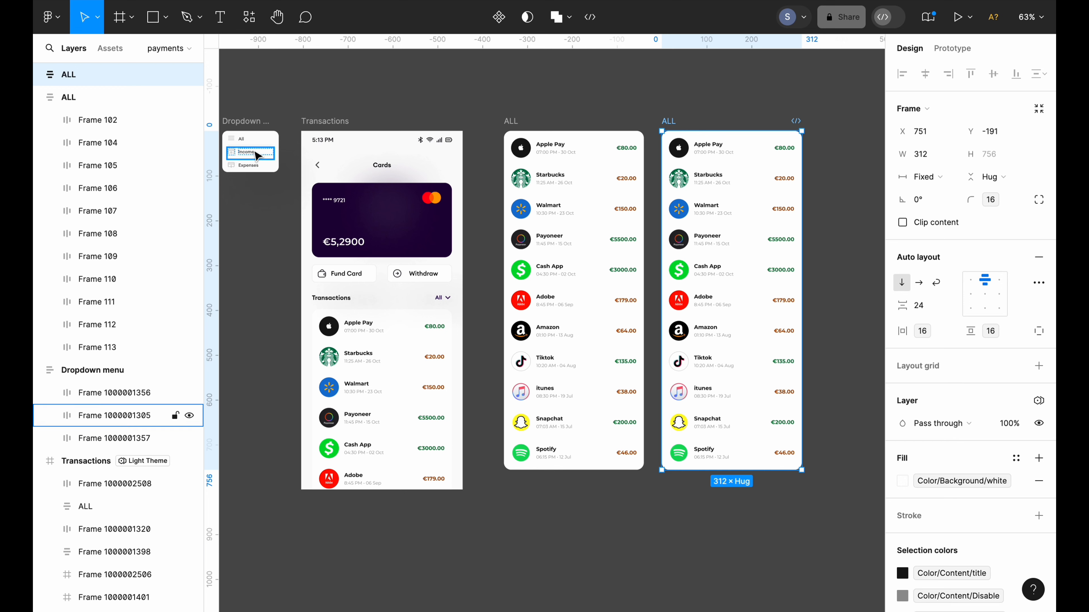
pyautogui.doubleClick(672, 122)
pyautogui.write('In')
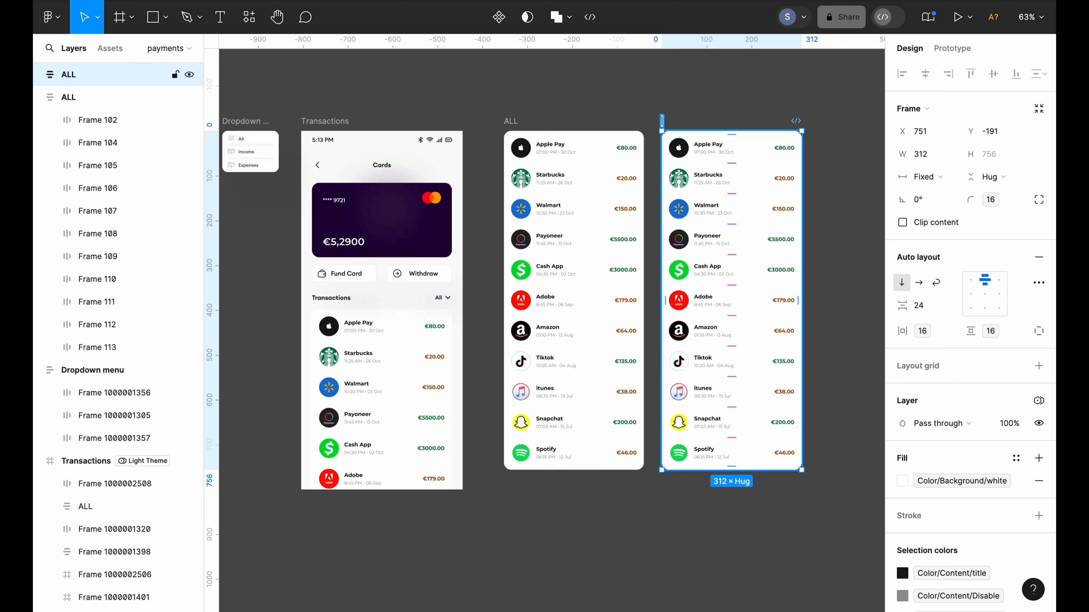
pyautogui.write('com')
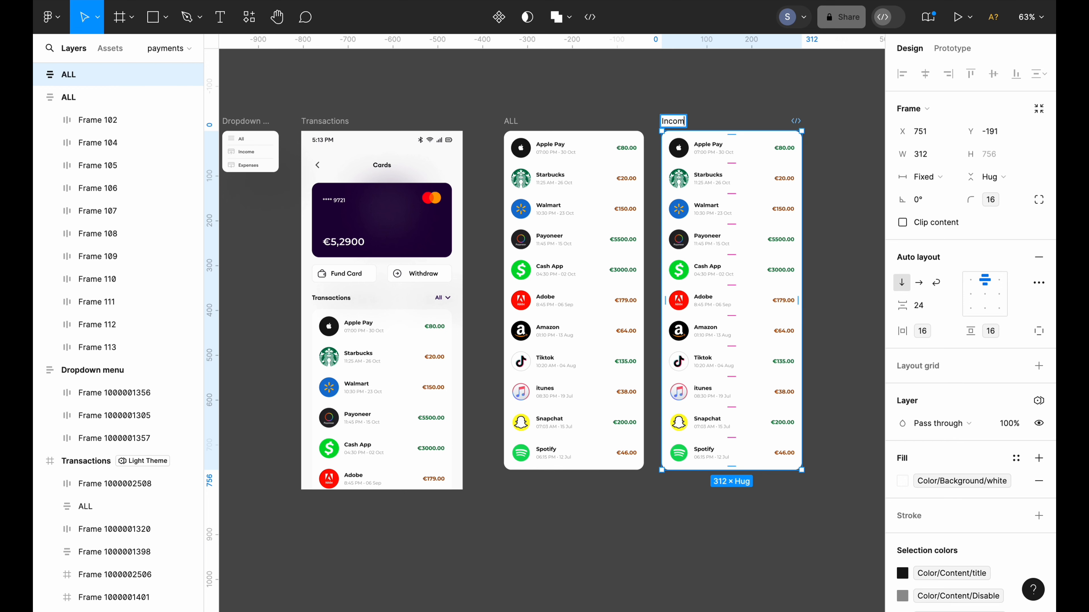
pyautogui.press('Return')
# Delete the Starbucks, Walmart, Adobe, Amazon, itunes and Spotify rows from Income
pyautogui.scroll(3, 710, 105)
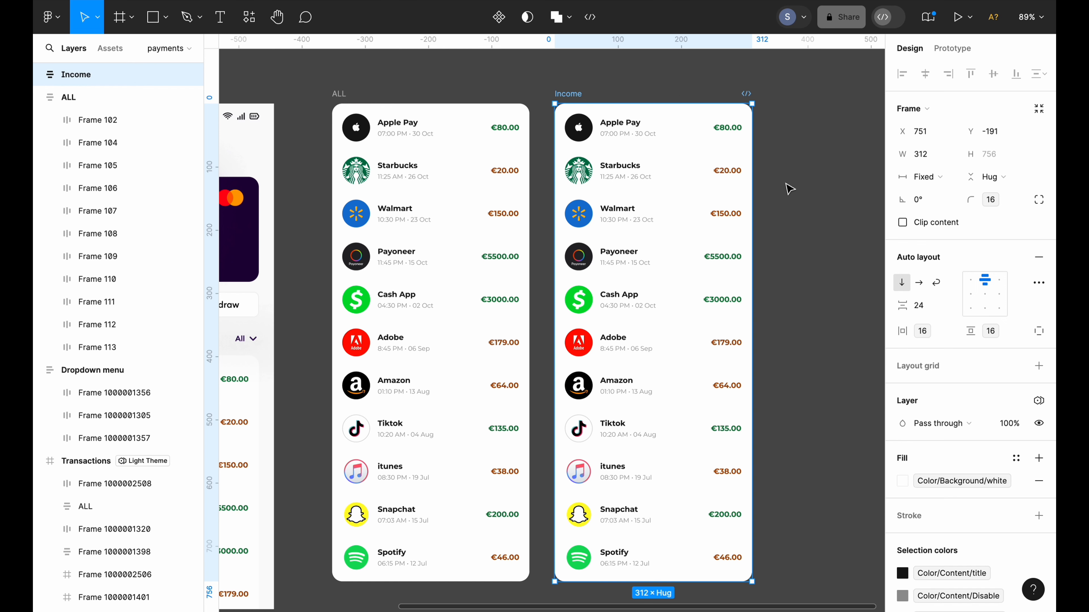
pyautogui.click(788, 193)
pyautogui.click(668, 177)
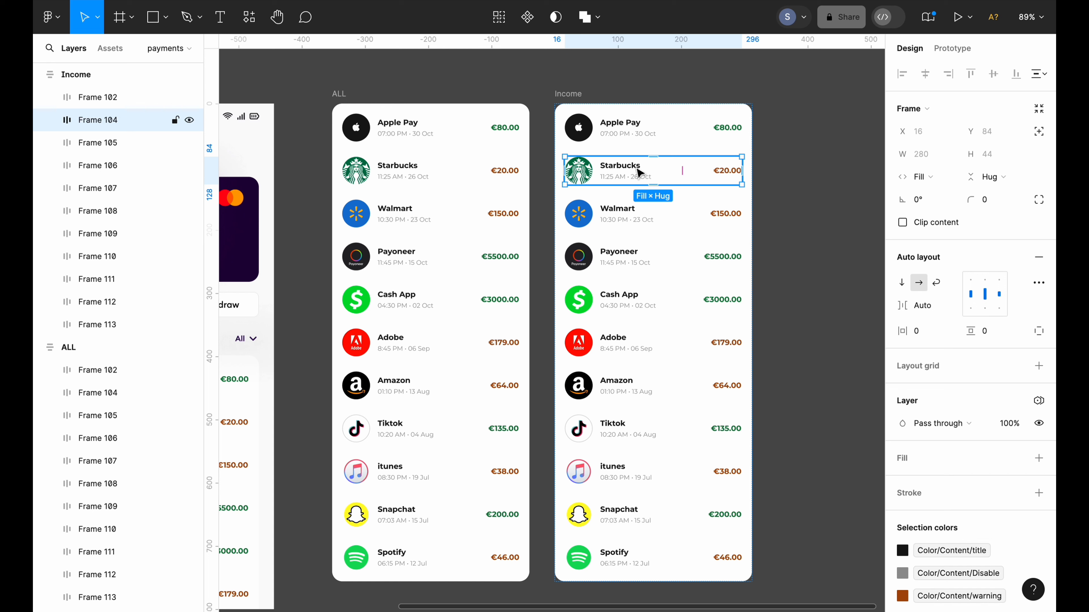
pyautogui.keyDown('shift'); pyautogui.click(647, 215); pyautogui.keyUp('shift')
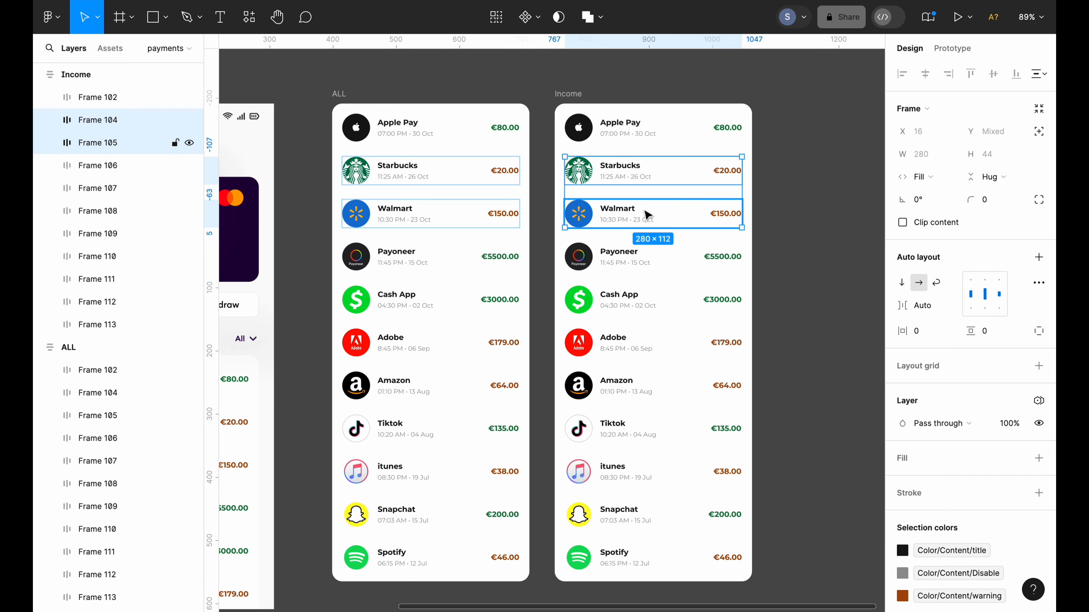
pyautogui.keyDown('shift'); pyautogui.click(660, 348); pyautogui.keyUp('shift')
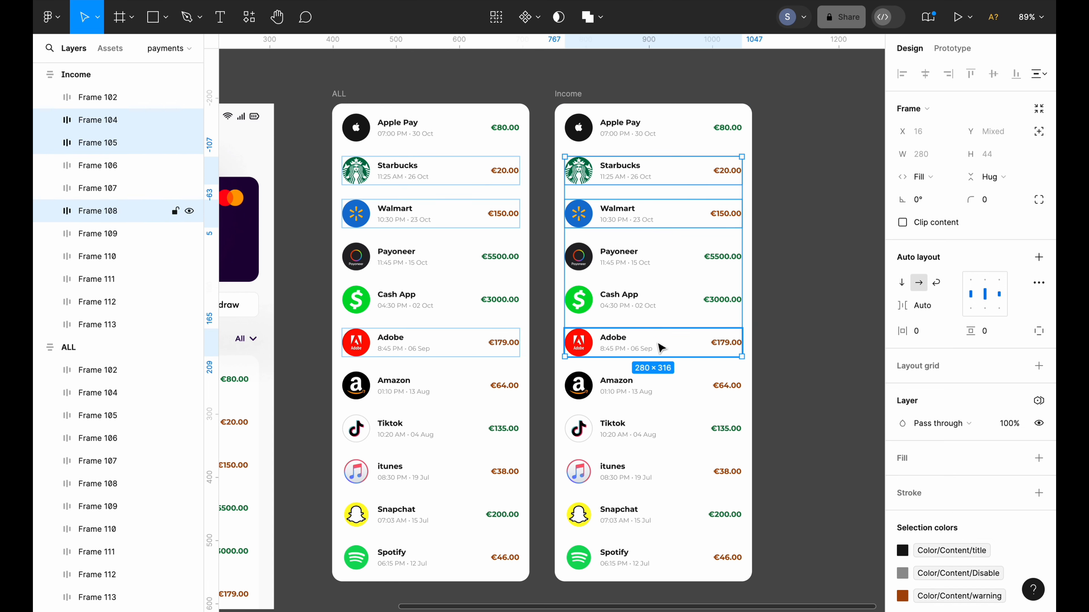
pyautogui.keyDown('shift'); pyautogui.click(682, 385); pyautogui.keyUp('shift')
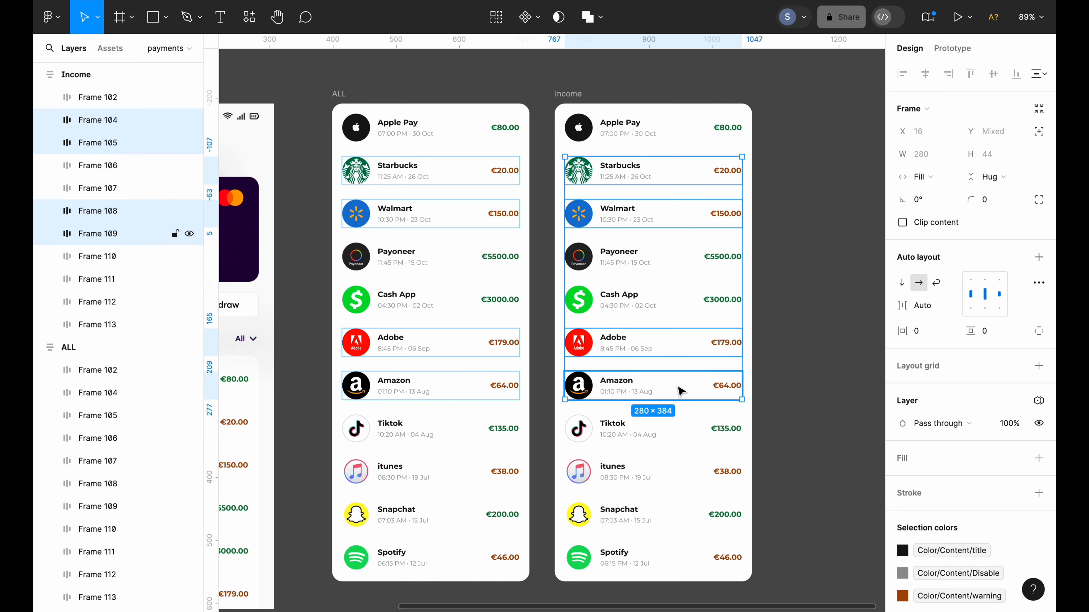
pyautogui.keyDown('shift'); pyautogui.click(682, 473); pyautogui.keyUp('shift')
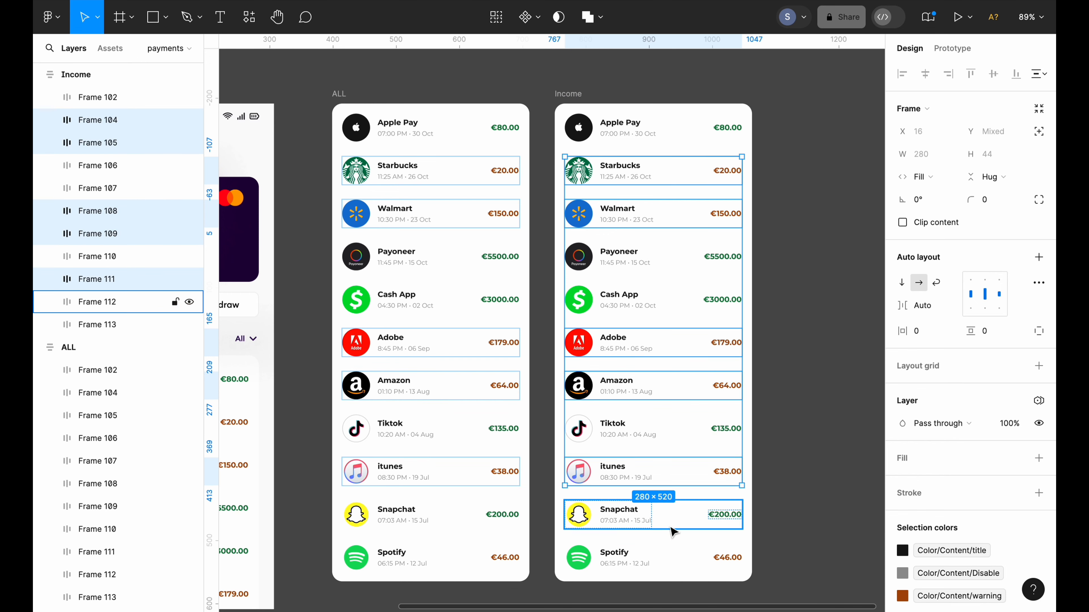
pyautogui.keyDown('shift'); pyautogui.click(663, 559); pyautogui.keyUp('shift')
pyautogui.press('Delete')
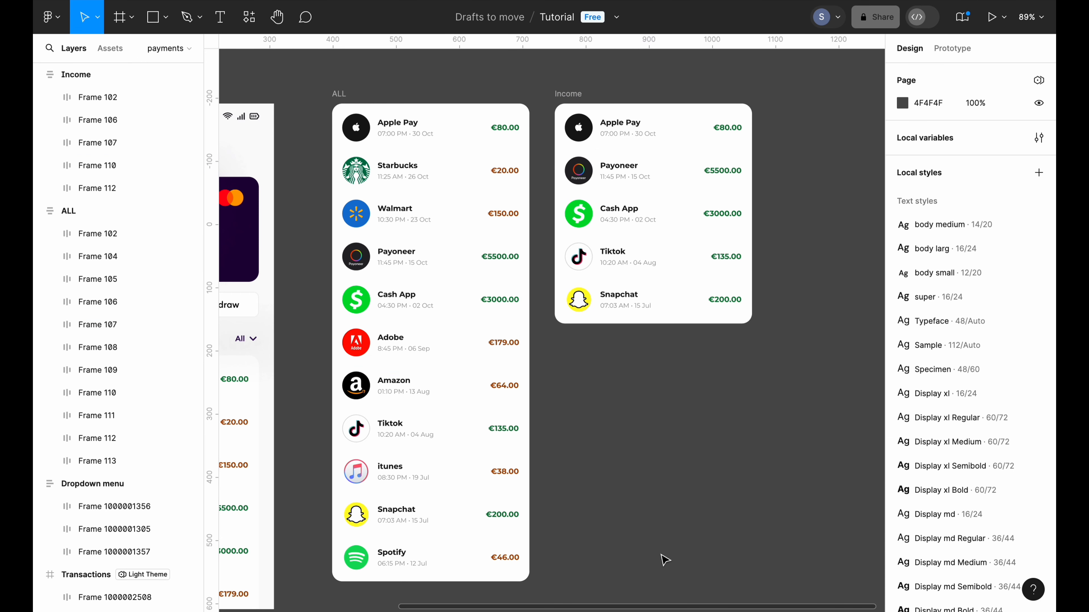
# Duplicate the ALL list again and rename the copy Expenses
pyautogui.scroll(1, 656, 557)
pyautogui.click(563, 116)
pyautogui.click(573, 114)
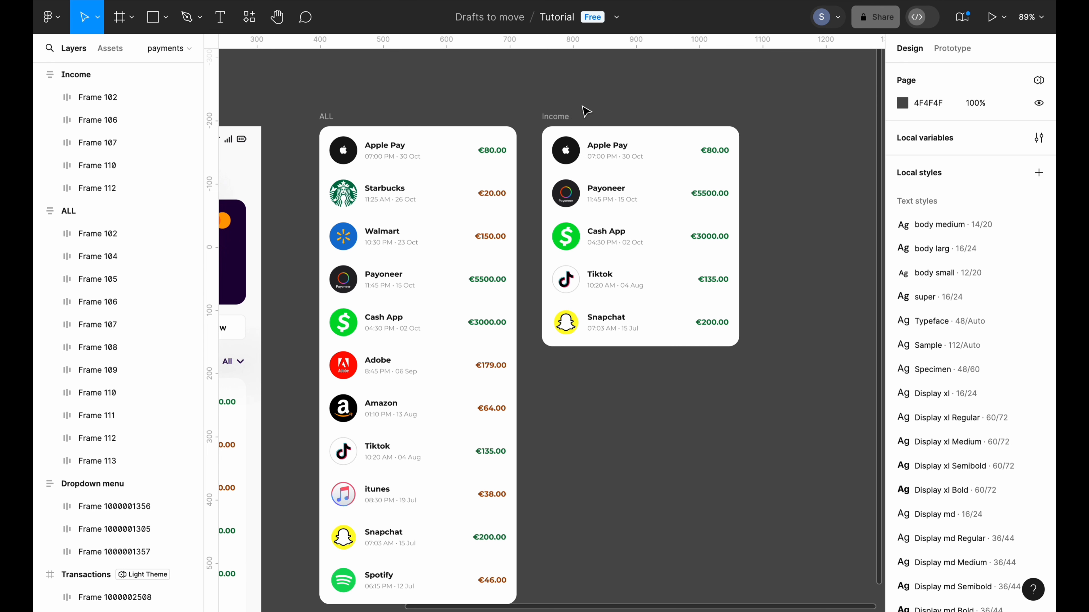
pyautogui.scroll(-3, 586, 111)
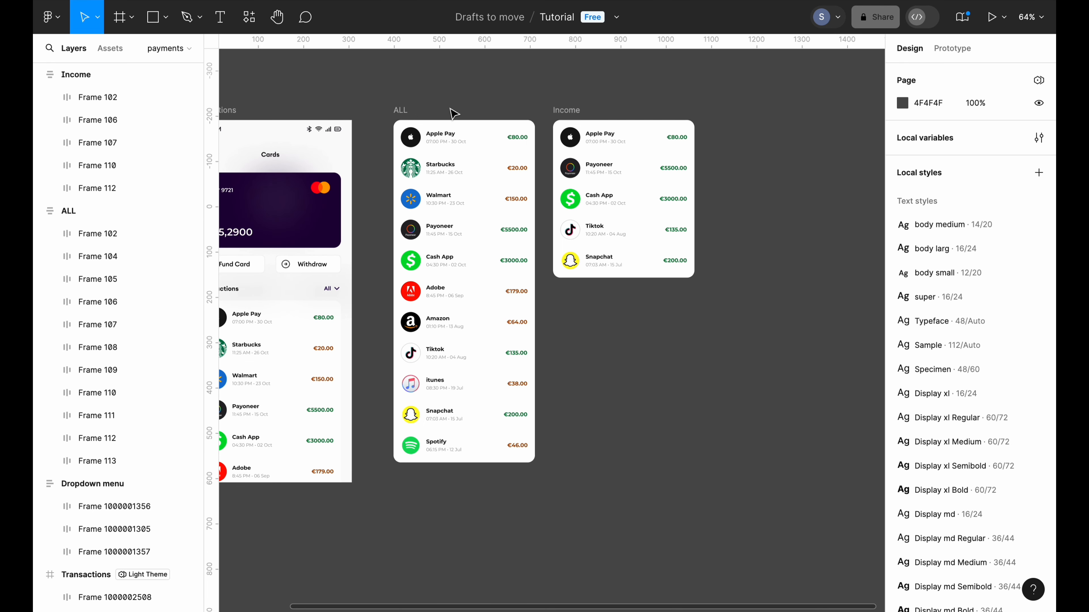
pyautogui.click(400, 111)
pyautogui.hotkey('ctrl', 'd')
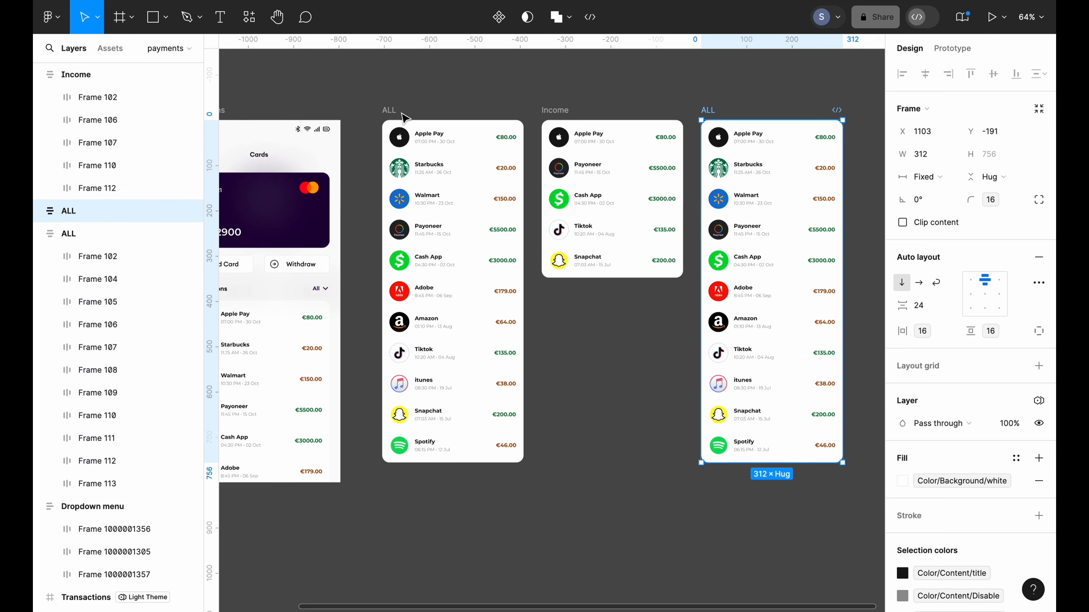
pyautogui.hscroll(3, 404, 114)
pyautogui.doubleClick(622, 125)
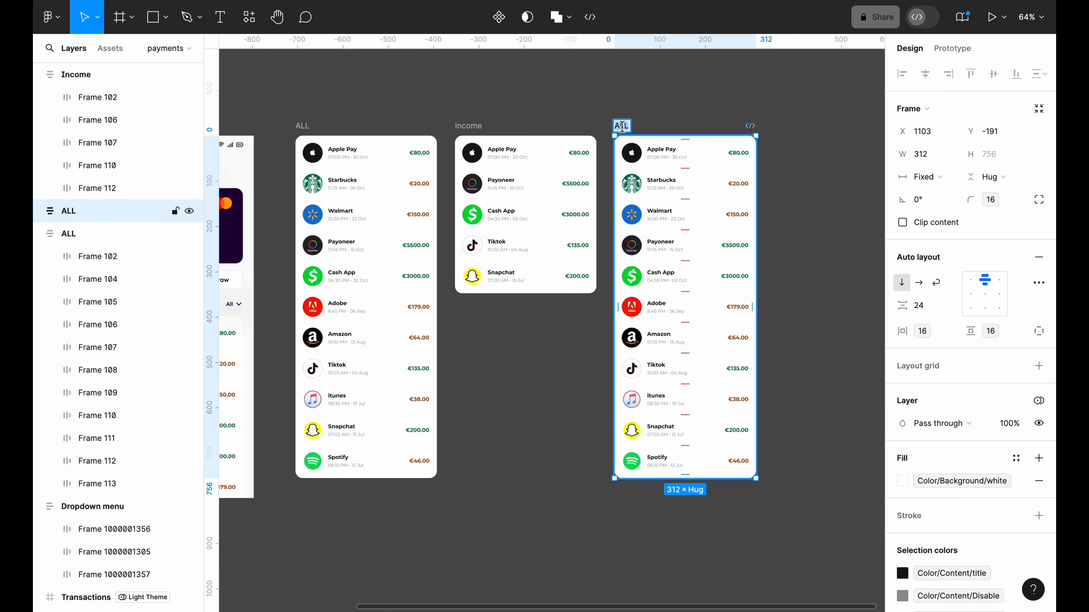
pyautogui.press('BackSpace')
pyautogui.write('Expen')
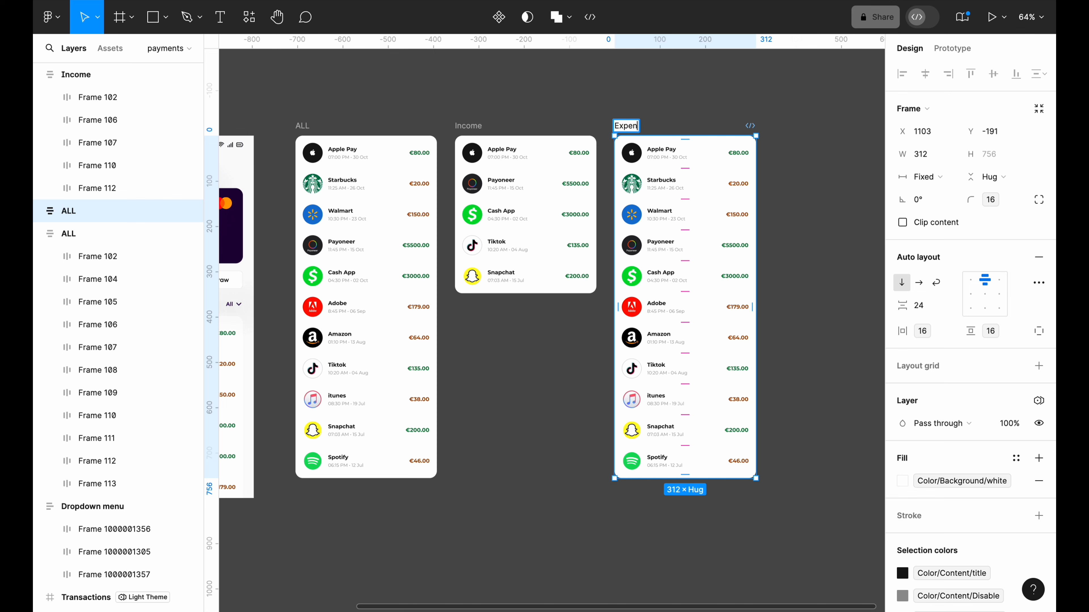
pyautogui.write('ses')
pyautogui.click(691, 97)
# Delete the Apple Pay, Payoneer, Cash App, Tiktok and Snapchat rows from Expenses
pyautogui.hscroll(3, 691, 99)
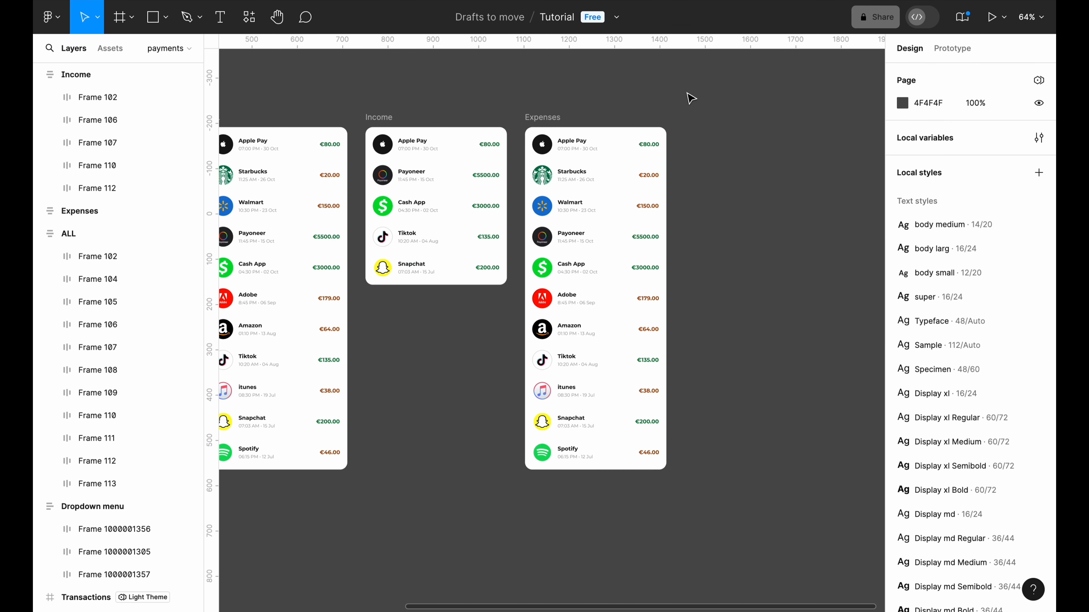
pyautogui.scroll(2, 692, 100)
pyautogui.scroll(2, 692, 99)
pyautogui.scroll(-1, 693, 99)
pyautogui.hscroll(-1, 692, 100)
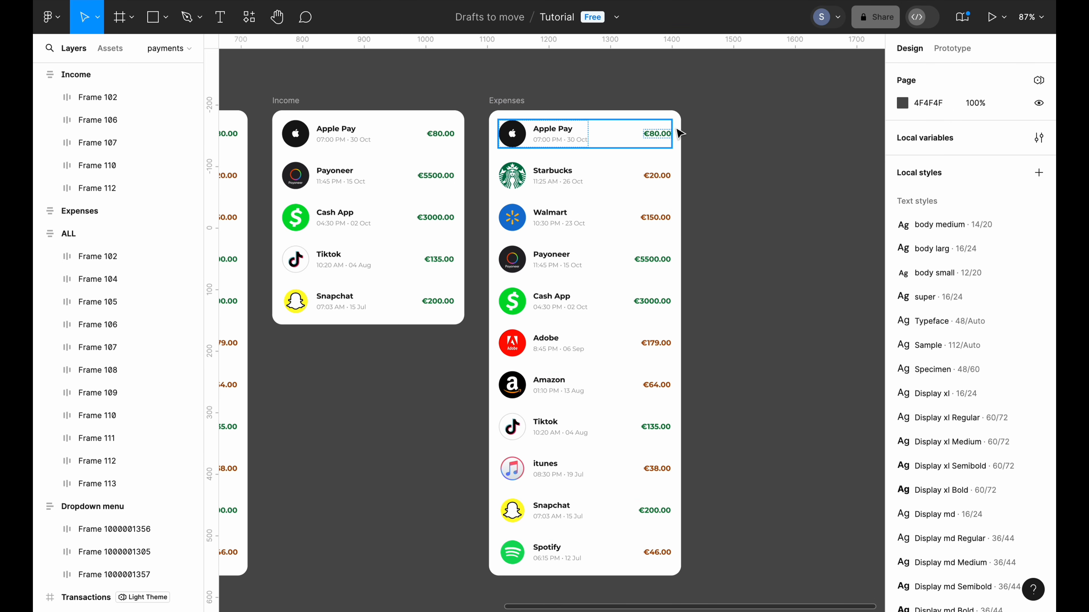
pyautogui.click(626, 140)
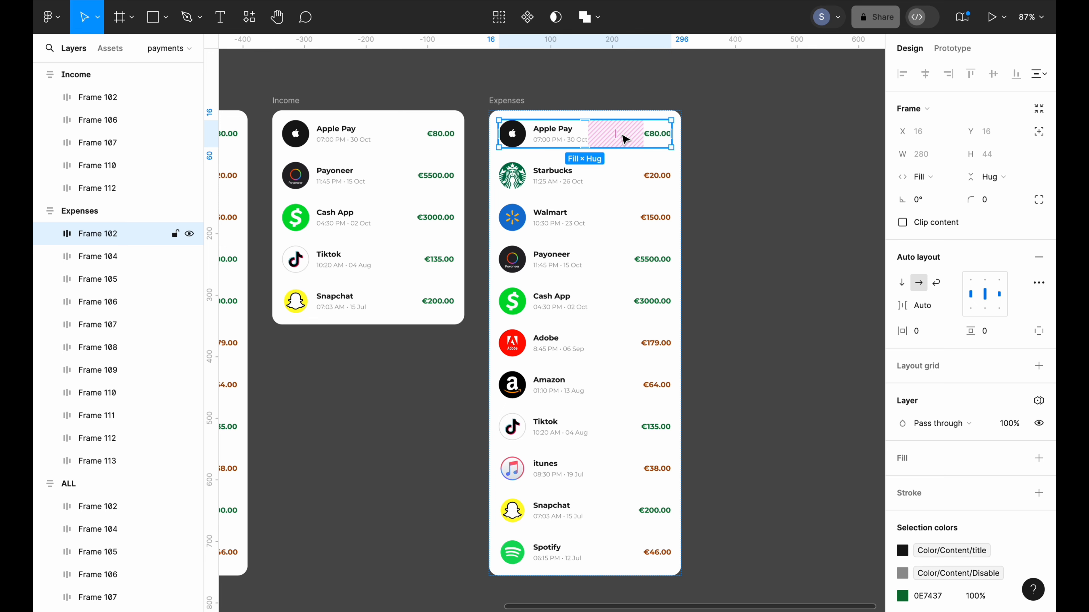
pyautogui.keyDown('shift'); pyautogui.click(609, 263); pyautogui.keyUp('shift')
pyautogui.keyDown('shift'); pyautogui.click(608, 311); pyautogui.keyUp('shift')
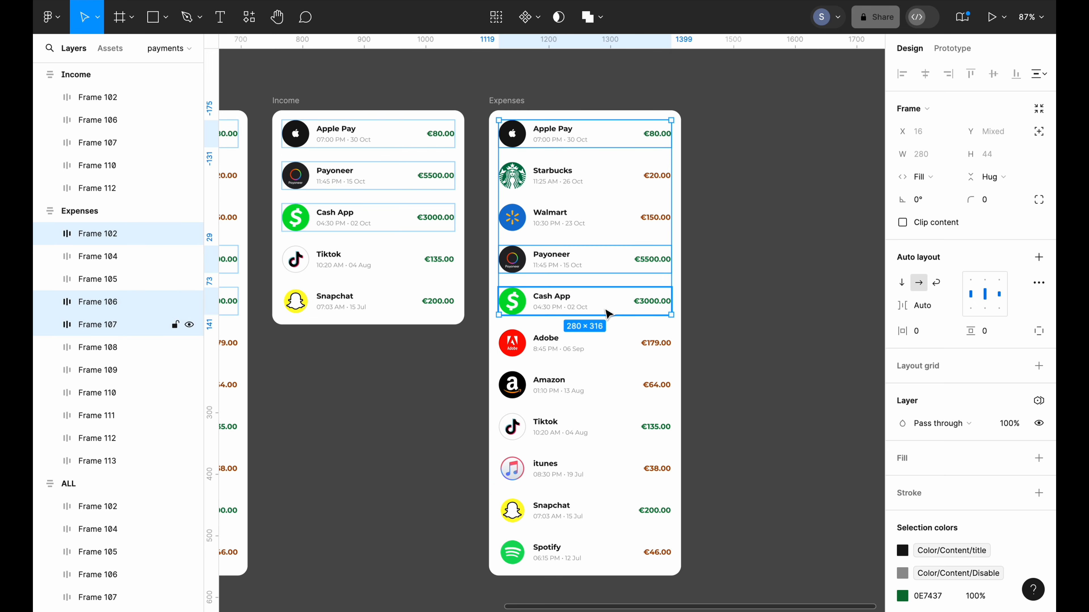
pyautogui.scroll(-1, 700, 381)
pyautogui.hscroll(-1, 700, 382)
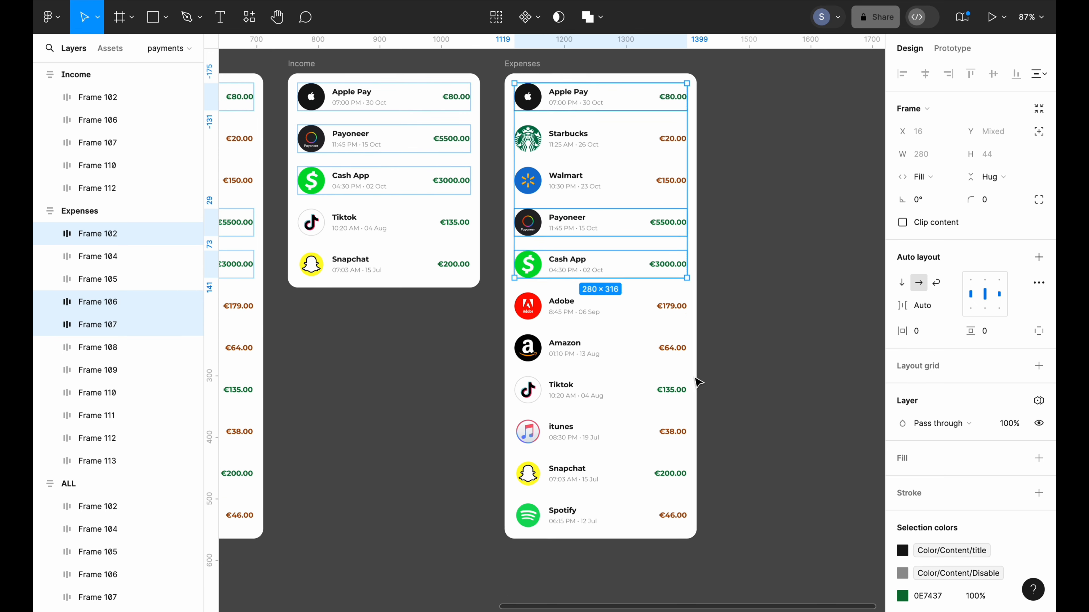
pyautogui.keyDown('shift'); pyautogui.click(639, 394); pyautogui.keyUp('shift')
pyautogui.keyDown('shift'); pyautogui.click(627, 481); pyautogui.keyUp('shift')
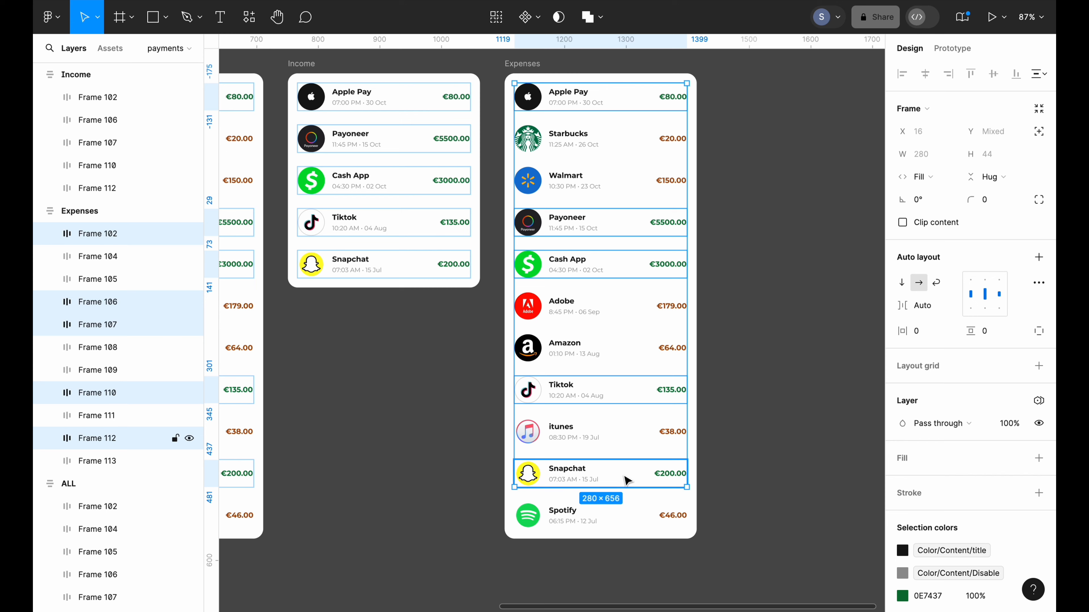
pyautogui.press('Delete')
pyautogui.hscroll(-2, 622, 324)
pyautogui.scroll(1, 622, 324)
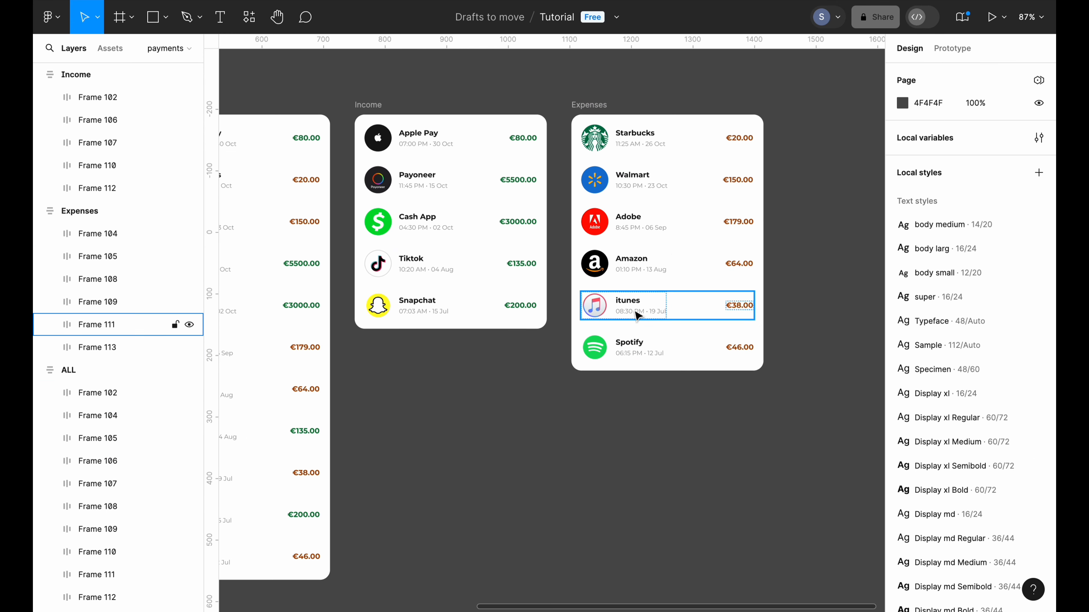
pyautogui.scroll(-3, 582, 167)
pyautogui.hscroll(-3, 582, 171)
pyautogui.scroll(-1, 582, 170)
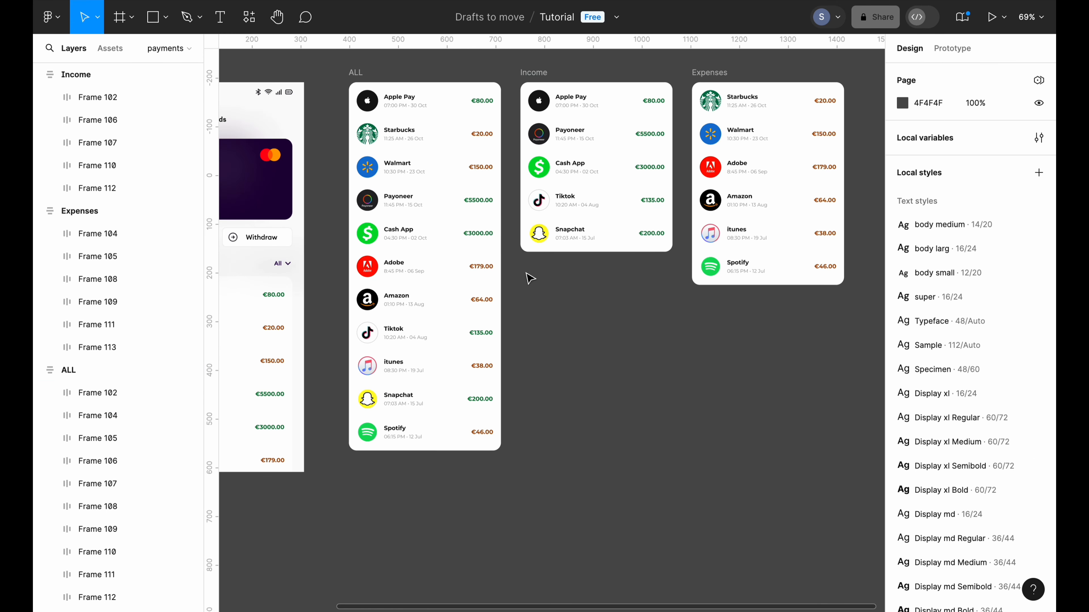
pyautogui.scroll(-4, 531, 279)
# Copy the phone's Transactions header row and place the copy just above the ALL list
pyautogui.scroll(5, 541, 274)
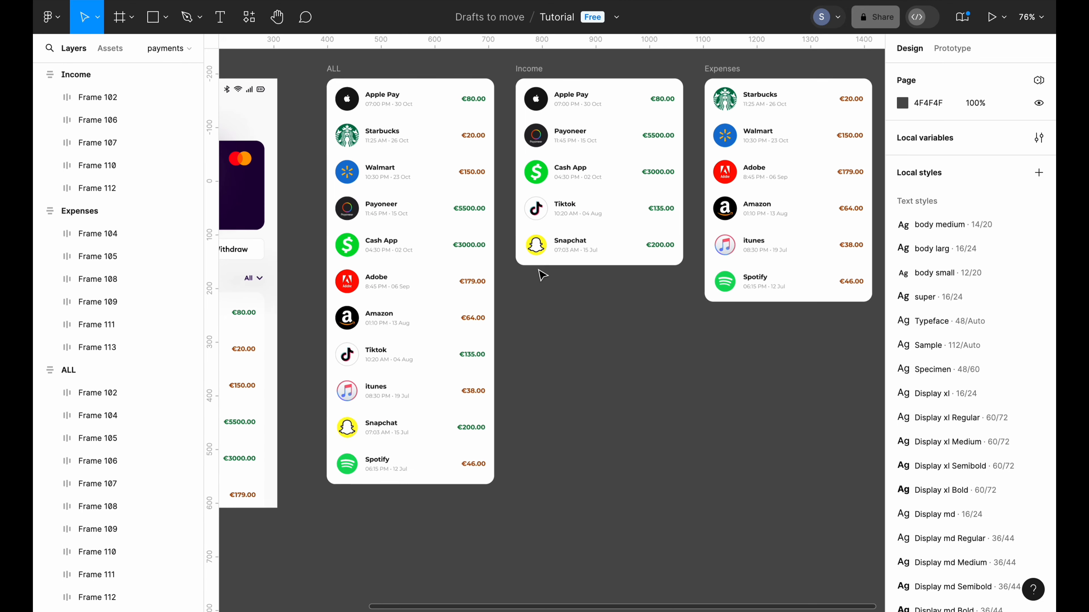
pyautogui.scroll(-3, 541, 273)
pyautogui.hscroll(-1, 428, 292)
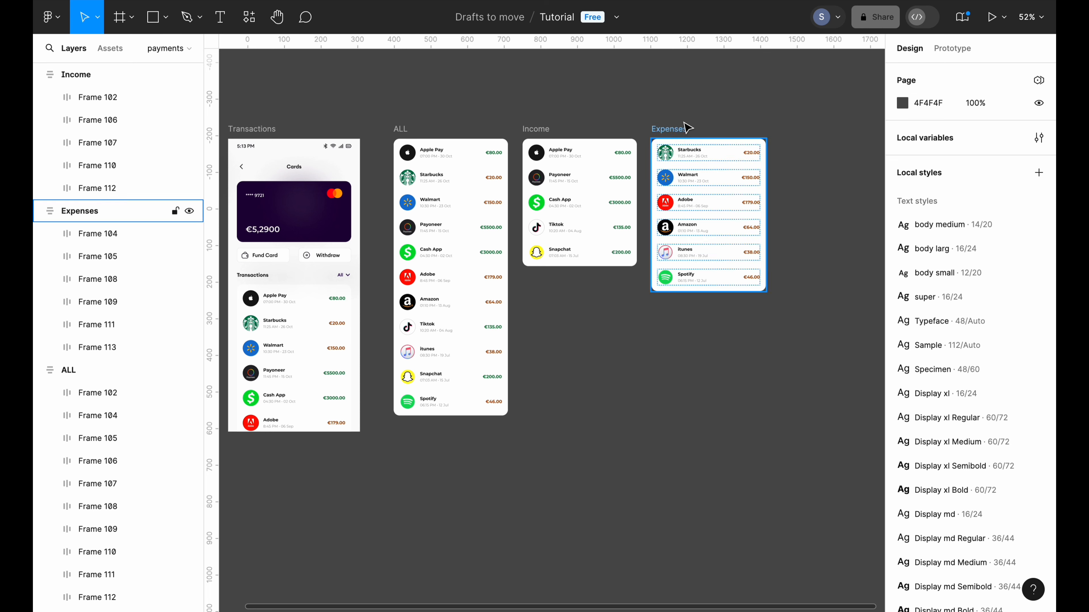
pyautogui.scroll(-2, 622, 408)
pyautogui.hscroll(-2, 622, 408)
pyautogui.scroll(2, 622, 408)
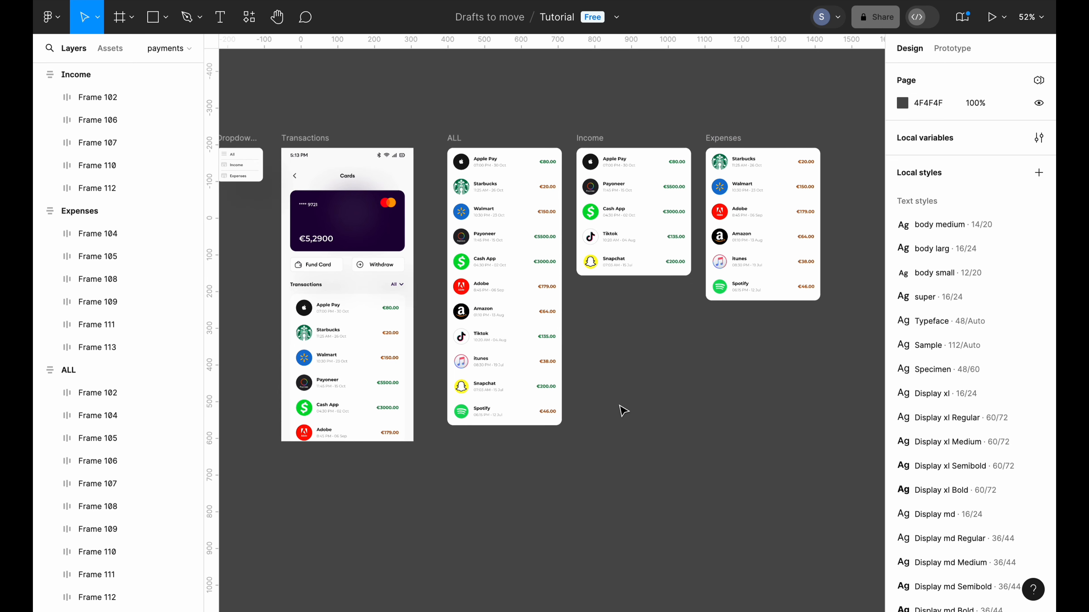
pyautogui.click(383, 286)
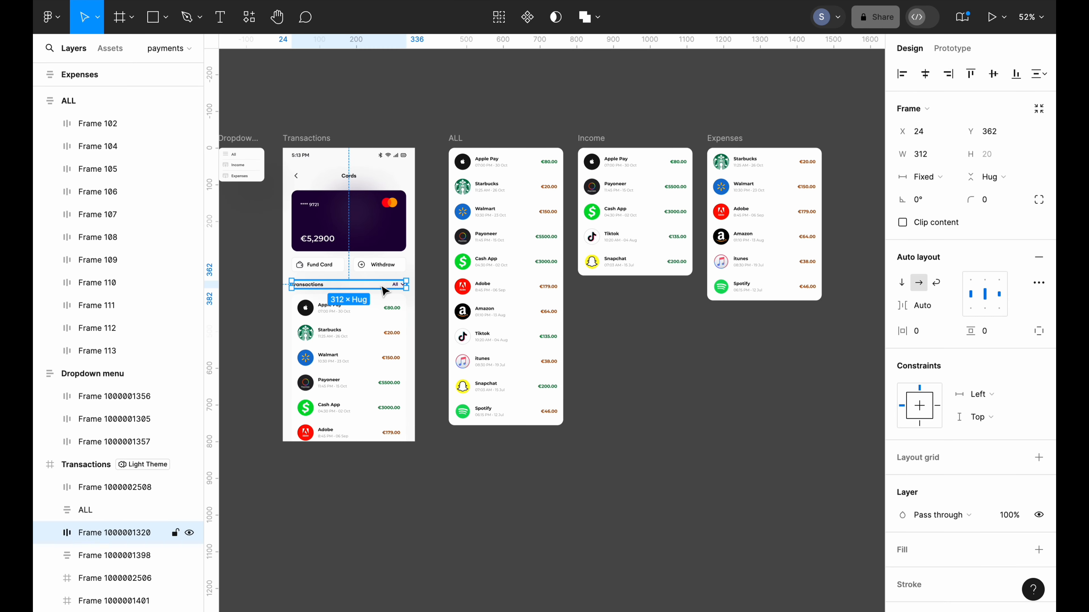
pyautogui.rightClick(380, 290)
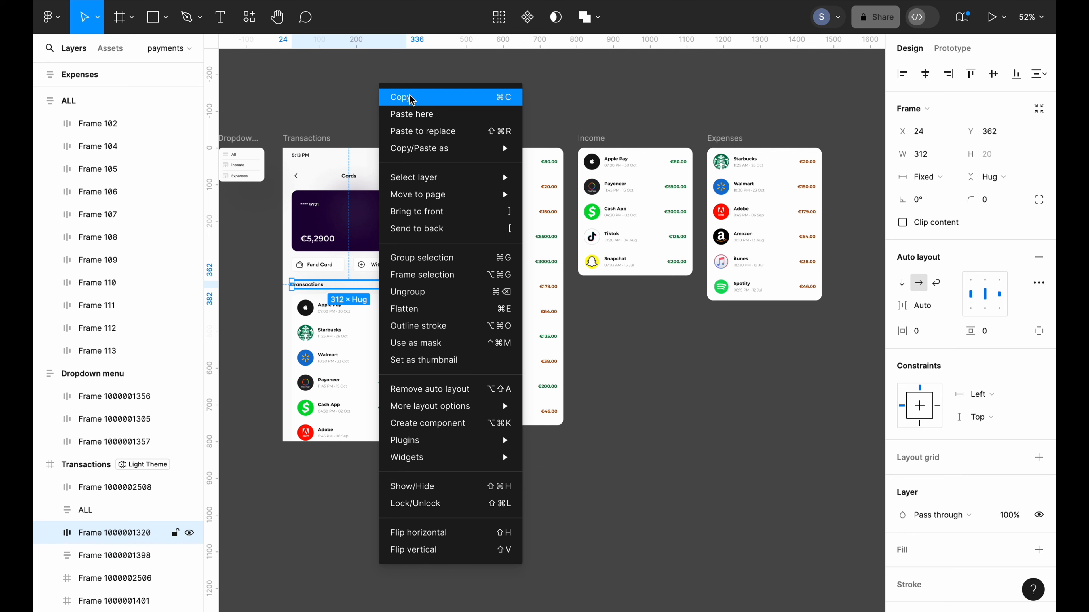
pyautogui.click(402, 97)
pyautogui.scroll(2, 466, 114)
pyautogui.rightClick(465, 114)
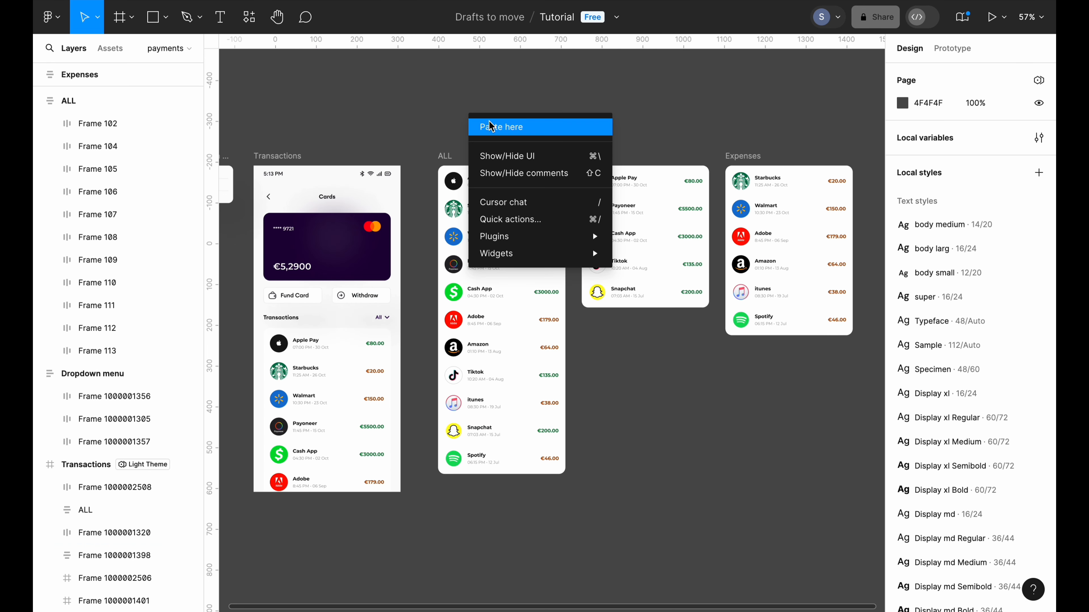
pyautogui.click(521, 127)
pyautogui.moveTo(520, 120); pyautogui.dragTo(491, 153)
pyautogui.click(457, 144)
# Wrap the header and ALL list in one frame and set its item spacing to 16
pyautogui.click(457, 146)
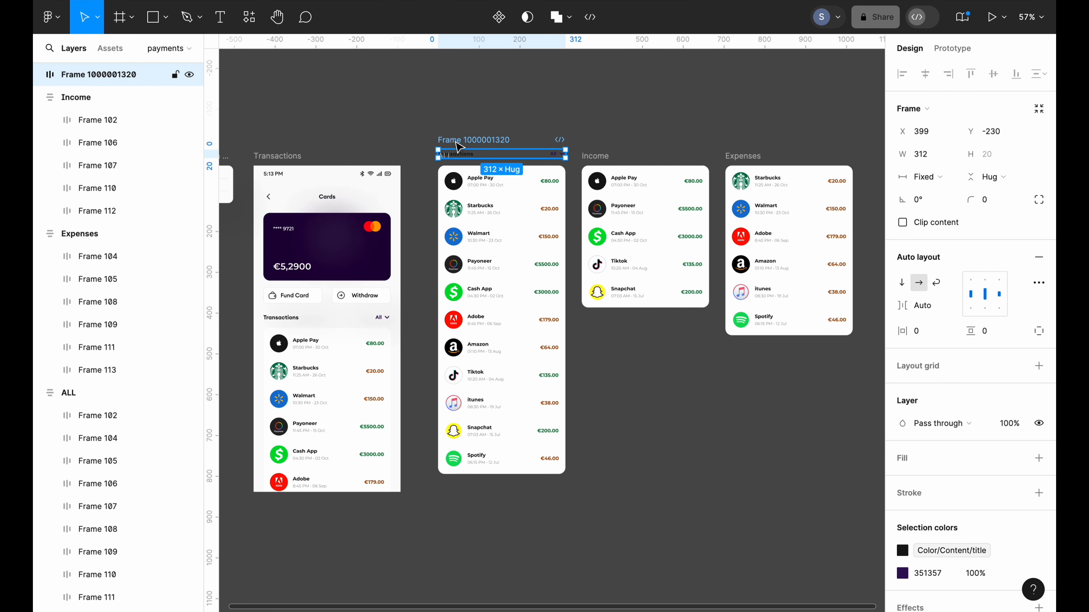
pyautogui.keyDown('shift'); pyautogui.click(449, 174); pyautogui.keyUp('shift')
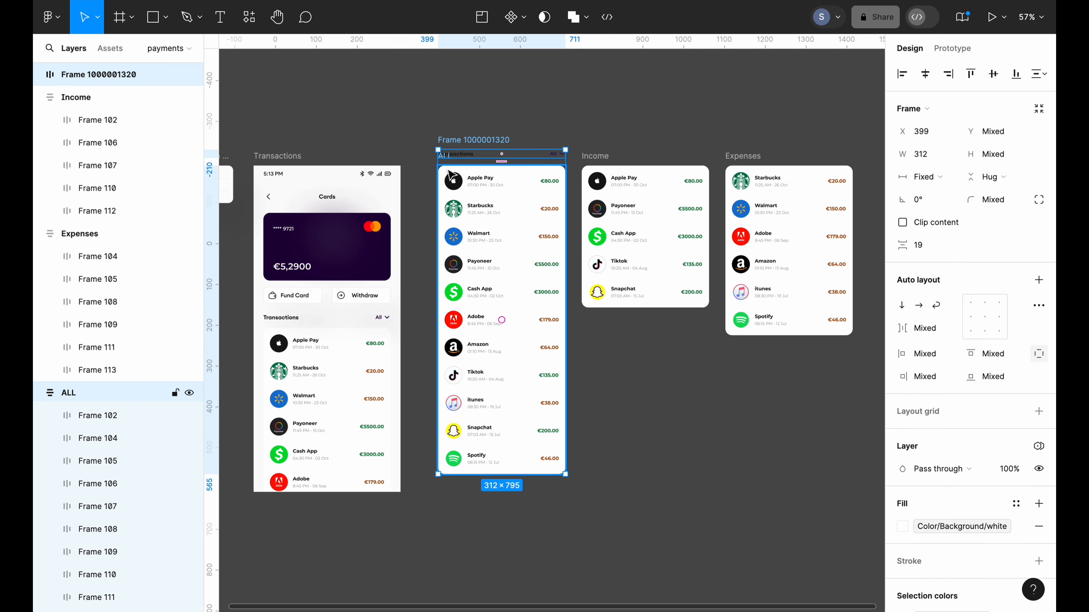
pyautogui.rightClick(472, 141)
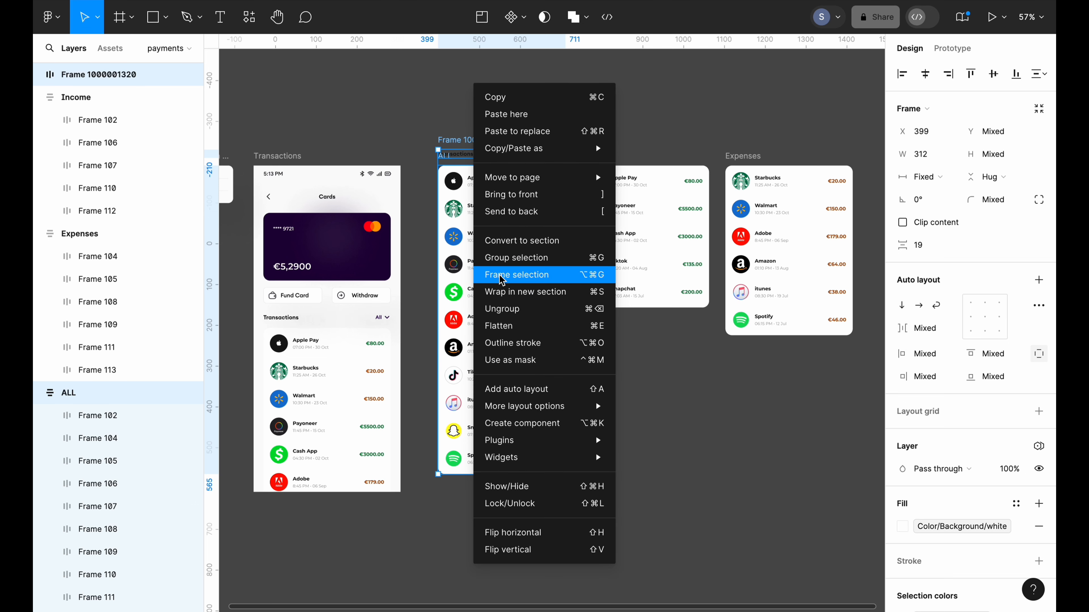
pyautogui.click(502, 282)
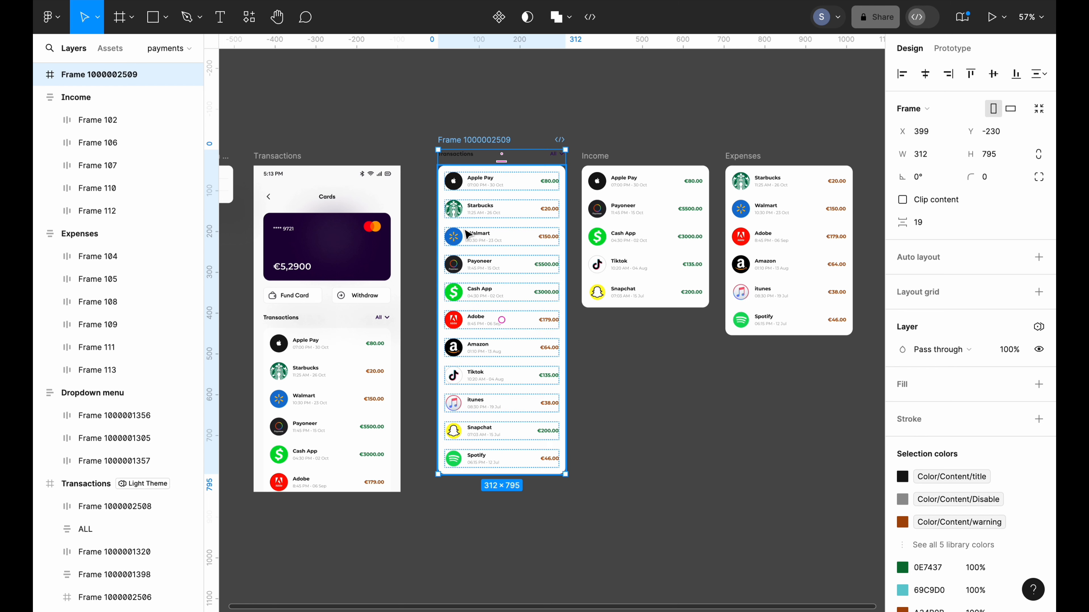
pyautogui.click(928, 226)
pyautogui.press('BackSpace')
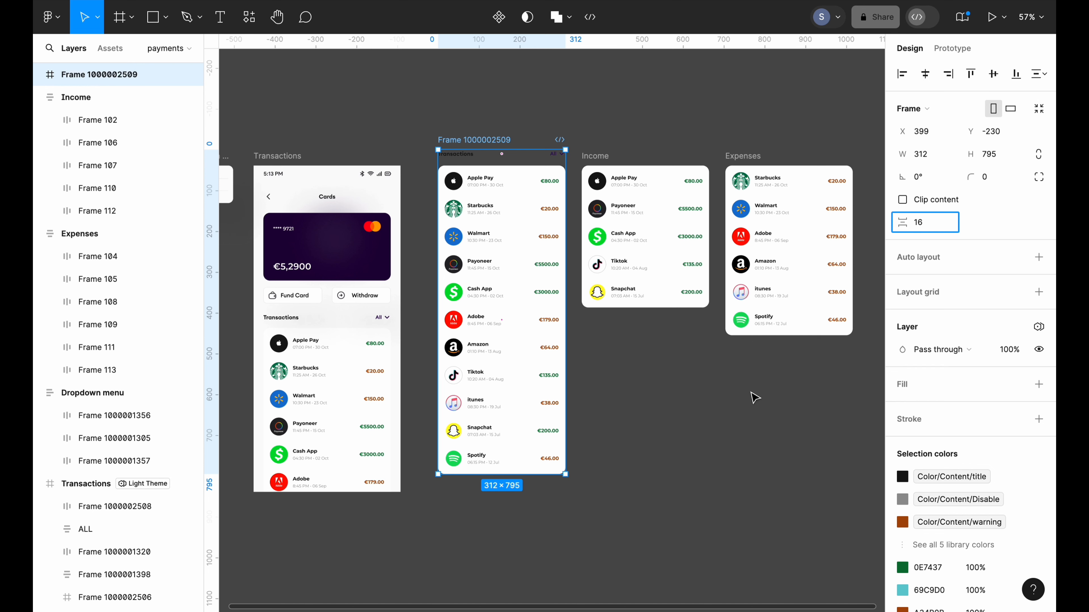
pyautogui.click(754, 398)
pyautogui.click(501, 154)
# Place Transactions header copies above the Income and Expenses lists
pyautogui.rightClick(502, 154)
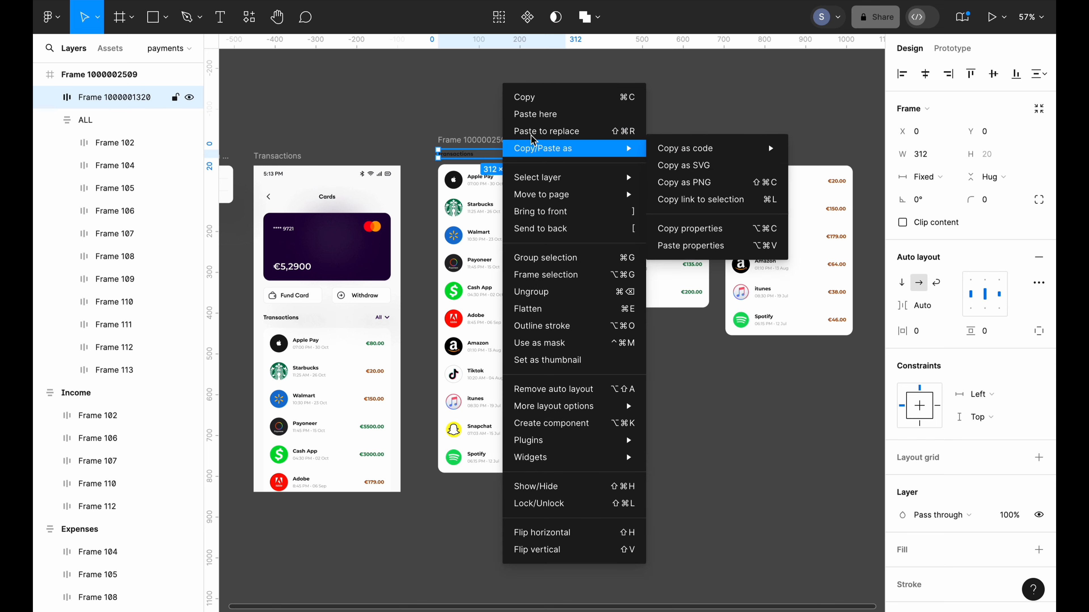
pyautogui.click(622, 98)
pyautogui.click(624, 141)
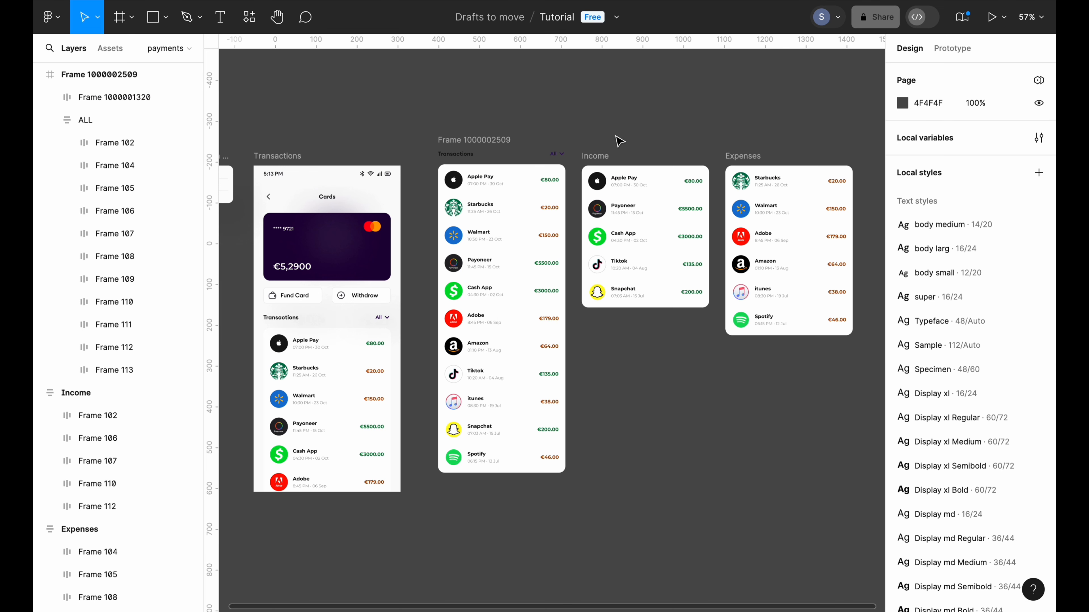
pyautogui.rightClick(620, 141)
pyautogui.click(643, 144)
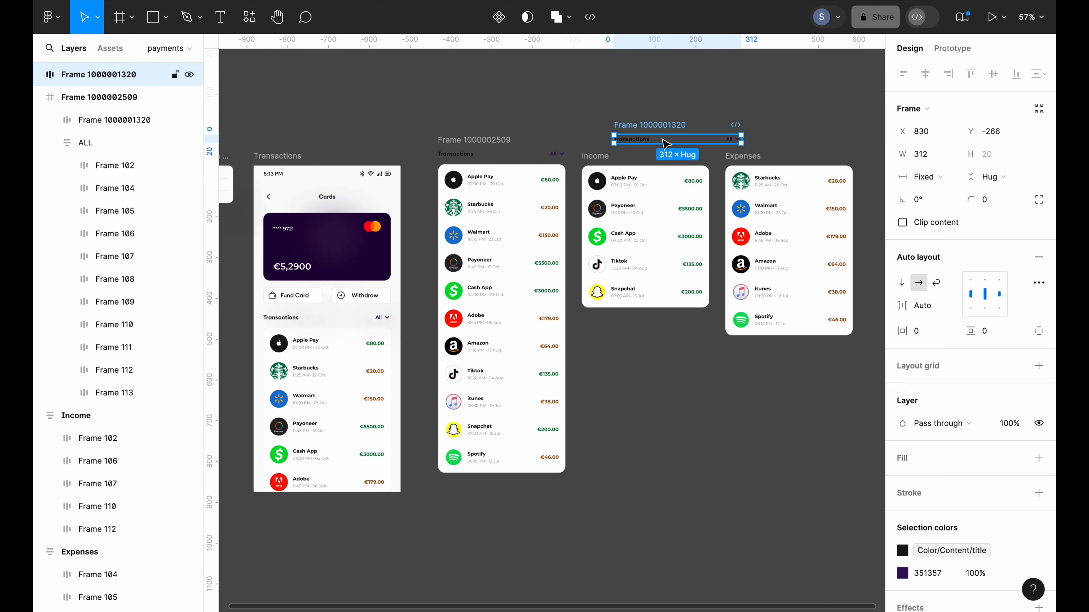
pyautogui.moveTo(661, 139); pyautogui.dragTo(646, 145)
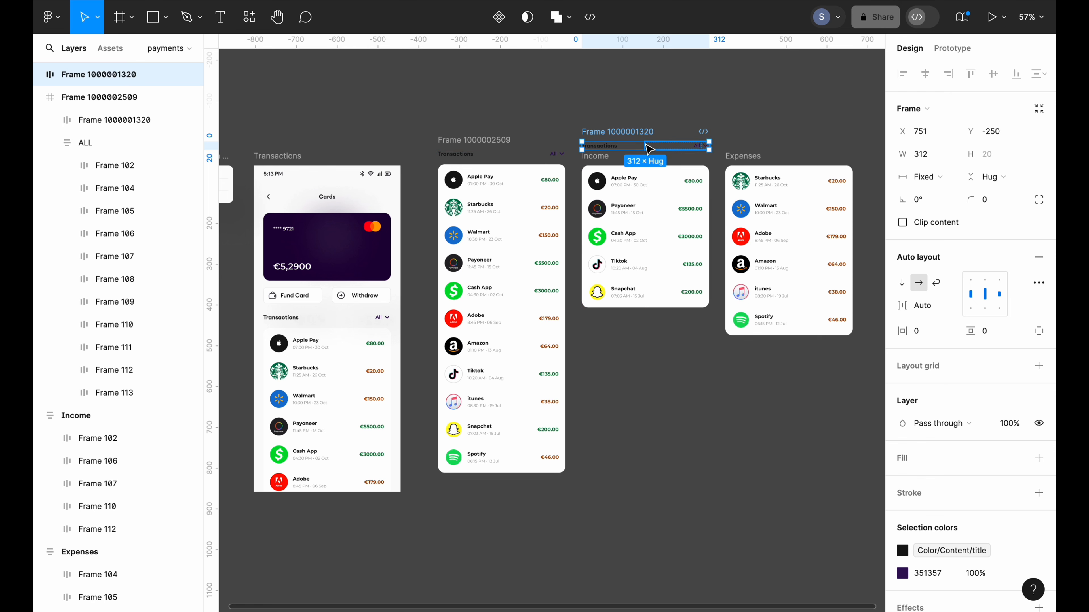
pyautogui.hscroll(1, 649, 151)
pyautogui.hotkey('ctrl', 'd')
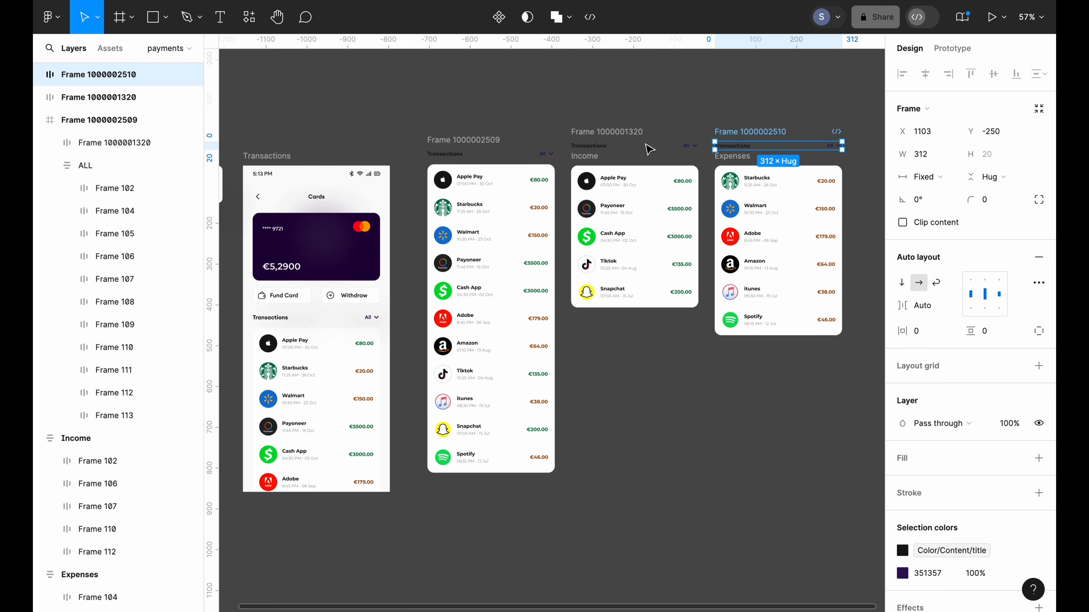
# Wrap the header and Income list in a new frame
pyautogui.click(609, 131)
pyautogui.hotkey('shift', 'Down')
pyautogui.keyDown('shift'); pyautogui.click(591, 155); pyautogui.keyUp('shift')
pyautogui.rightClick(602, 141)
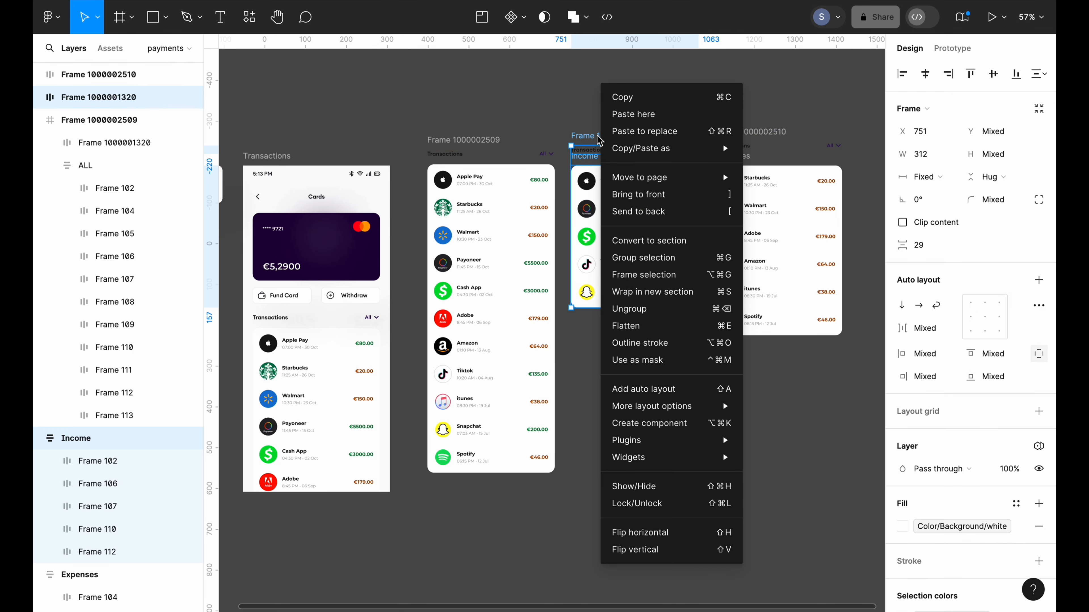
pyautogui.click(638, 278)
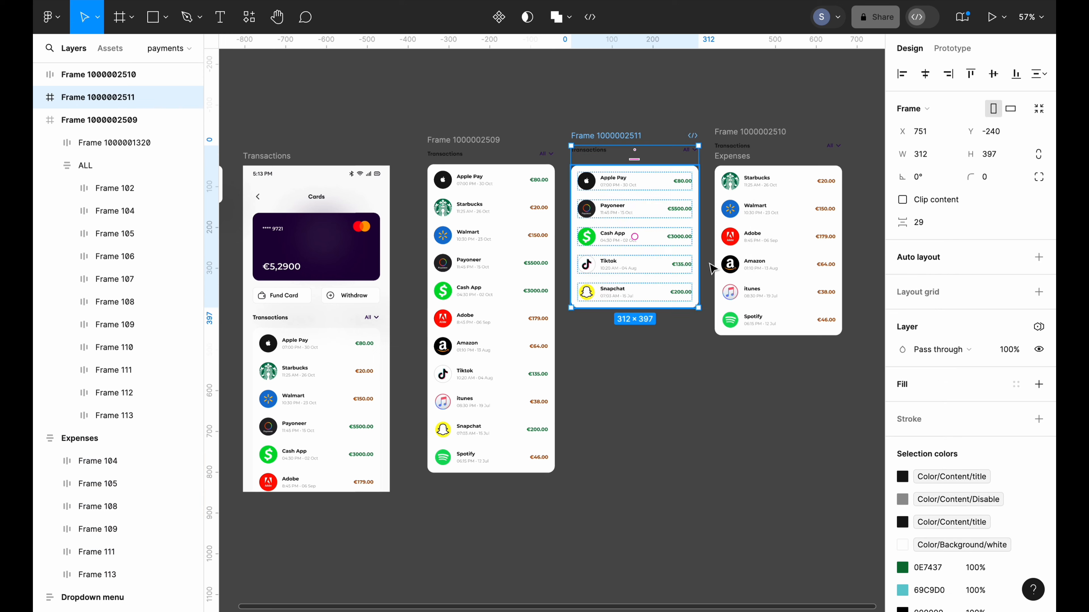
pyautogui.click(924, 226)
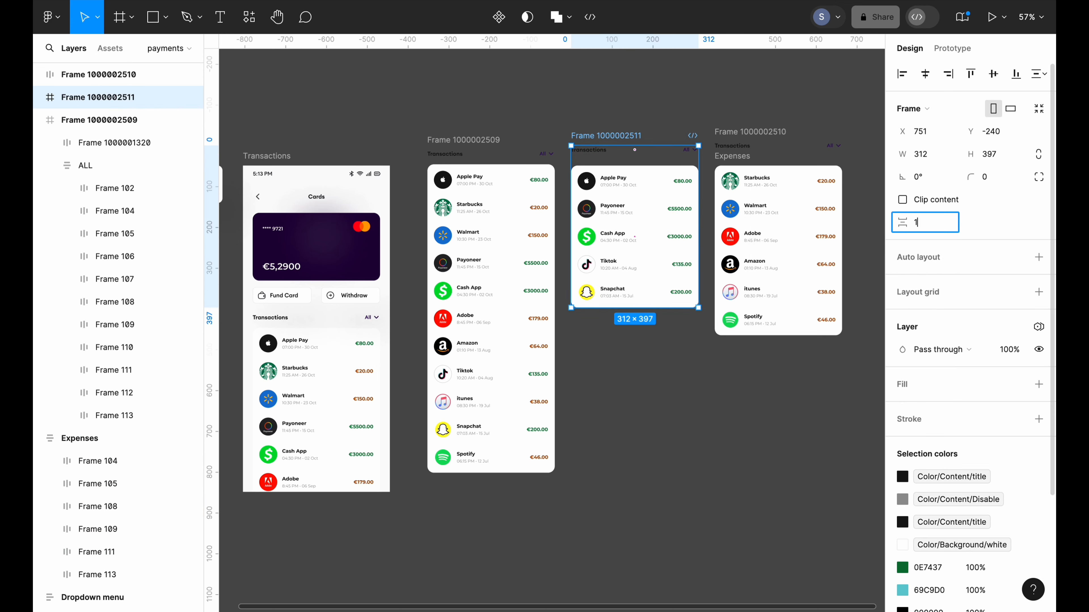
pyautogui.click(705, 408)
# Frame the header with the Expenses list at 16 spacing, then name the first frame All
pyautogui.hscroll(3, 688, 389)
pyautogui.scroll(2, 687, 389)
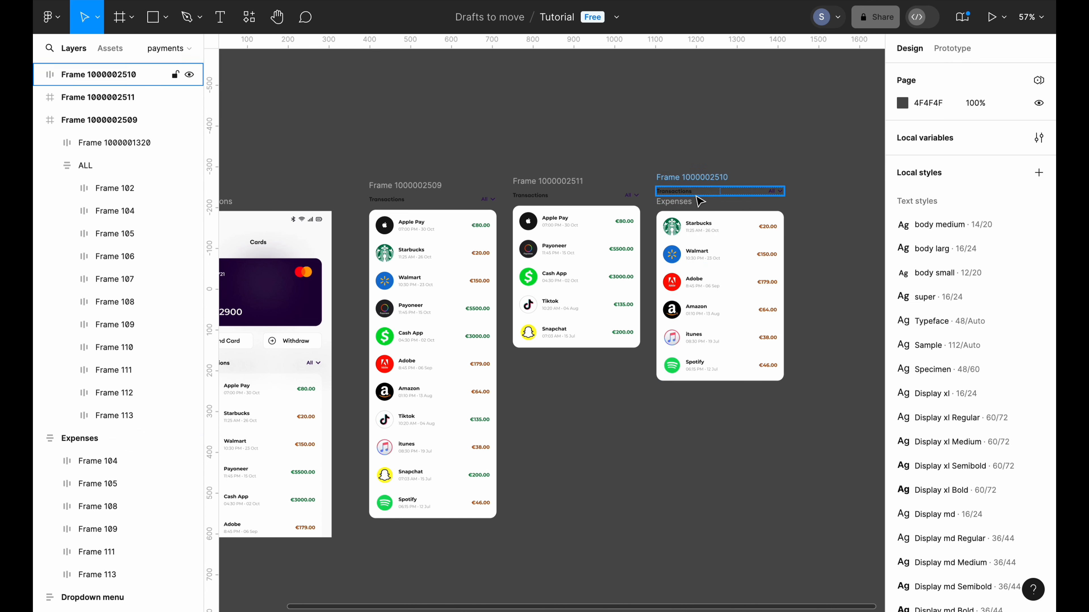
pyautogui.click(691, 184)
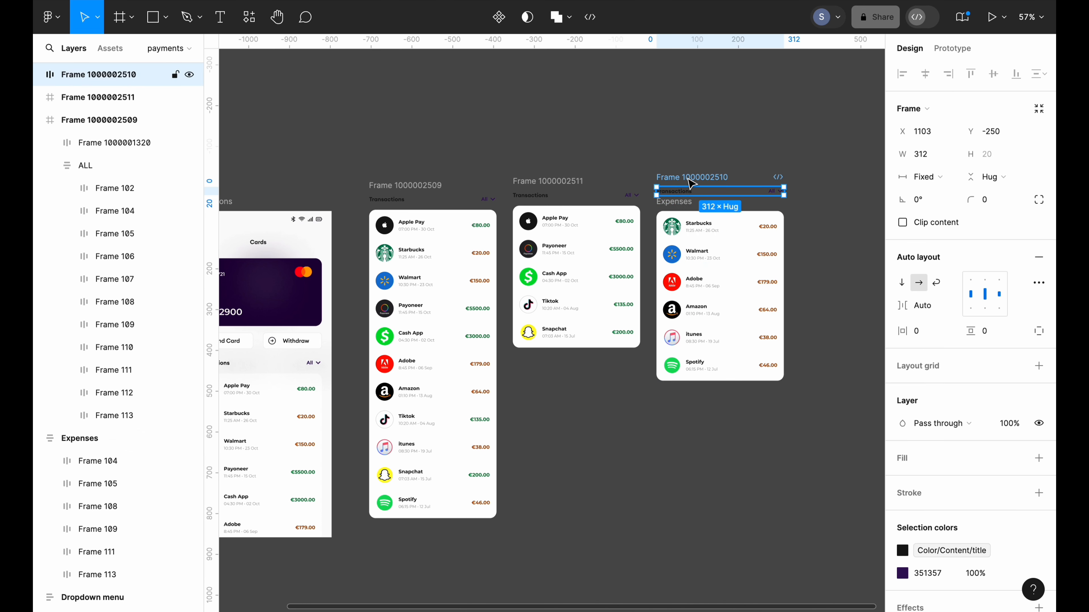
pyautogui.keyDown('shift'); pyautogui.click(674, 213); pyautogui.keyUp('shift')
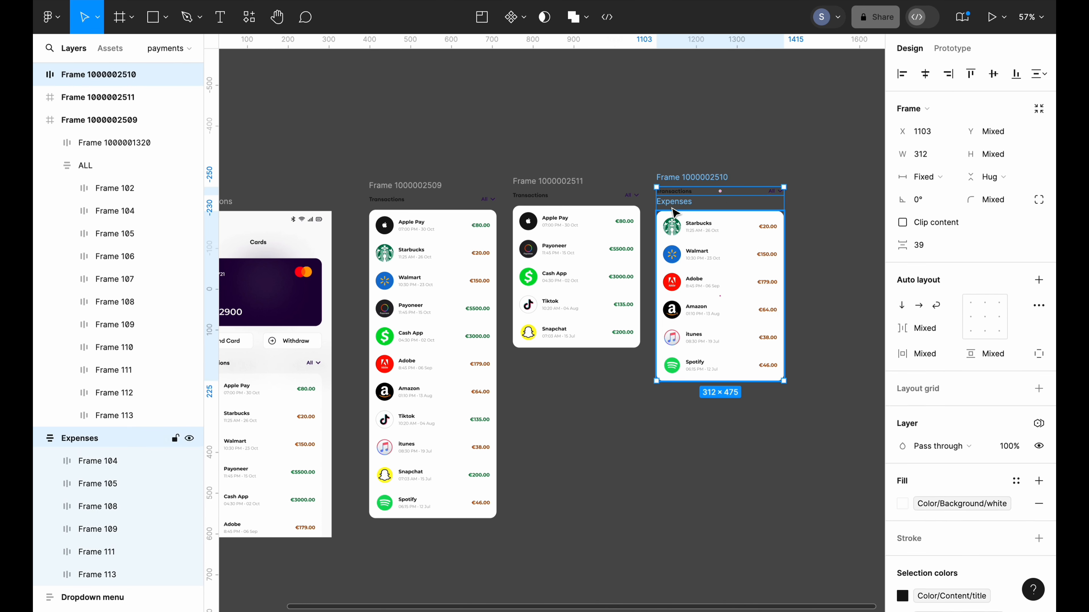
pyautogui.rightClick(686, 180)
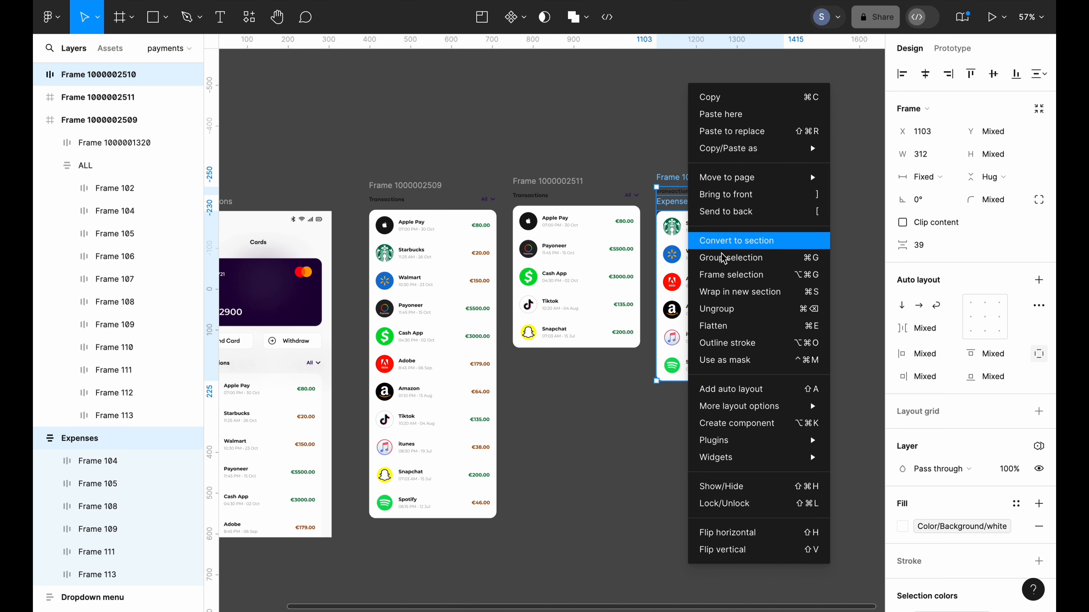
pyautogui.click(734, 275)
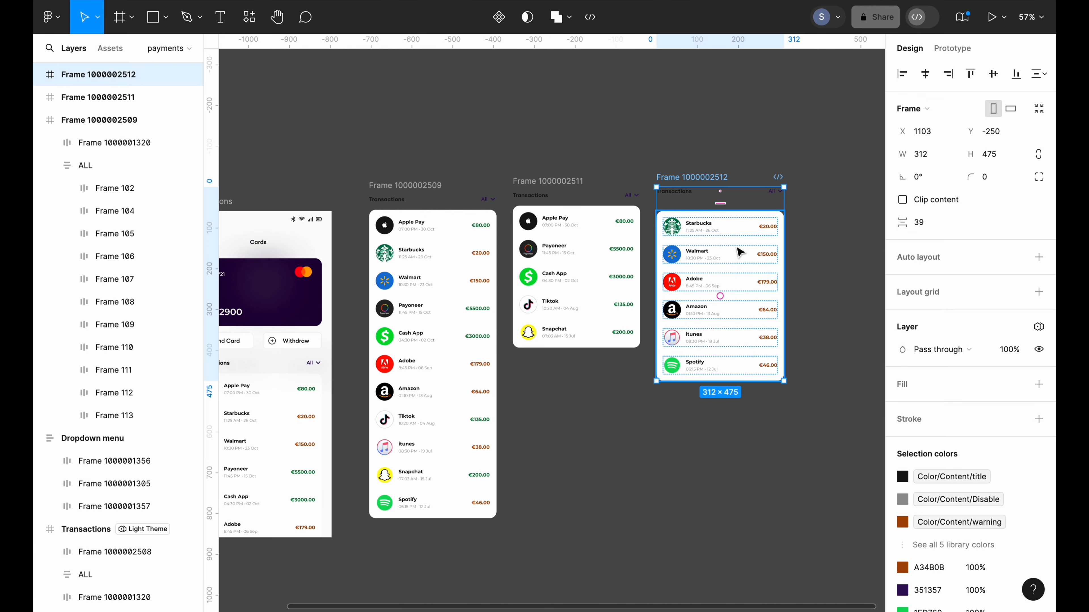
pyautogui.click(931, 226)
pyautogui.write('16')
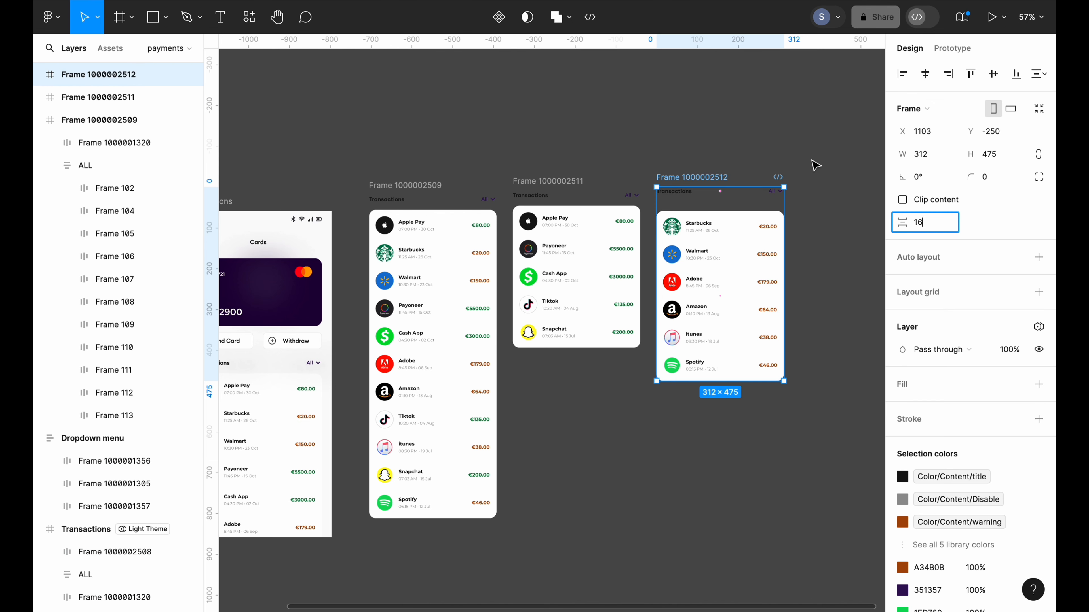
pyautogui.click(793, 159)
pyautogui.scroll(-2, 797, 377)
pyautogui.doubleClick(462, 208)
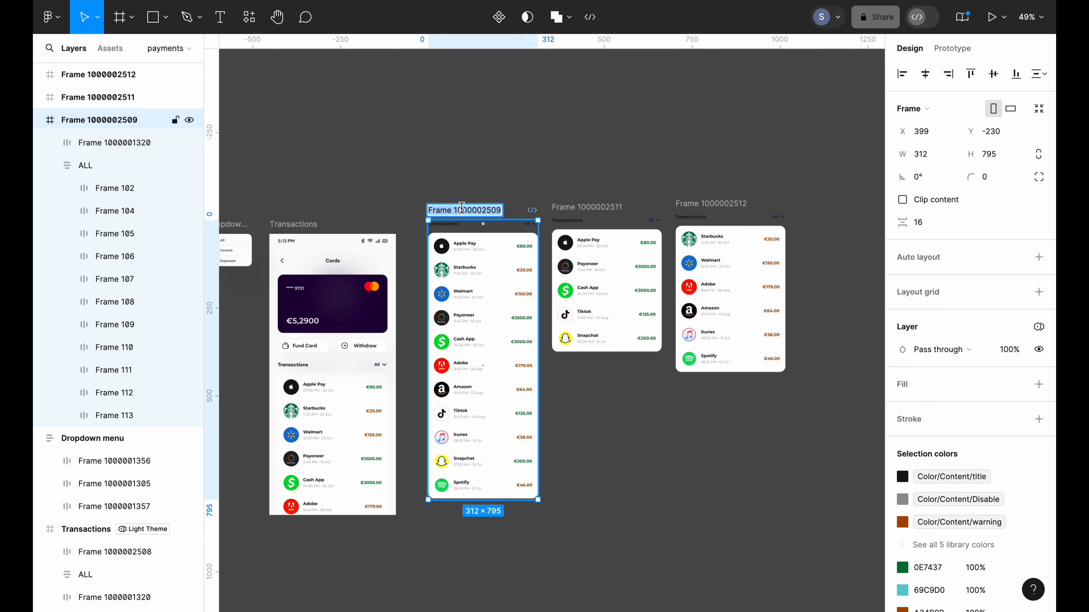
pyautogui.write('All')
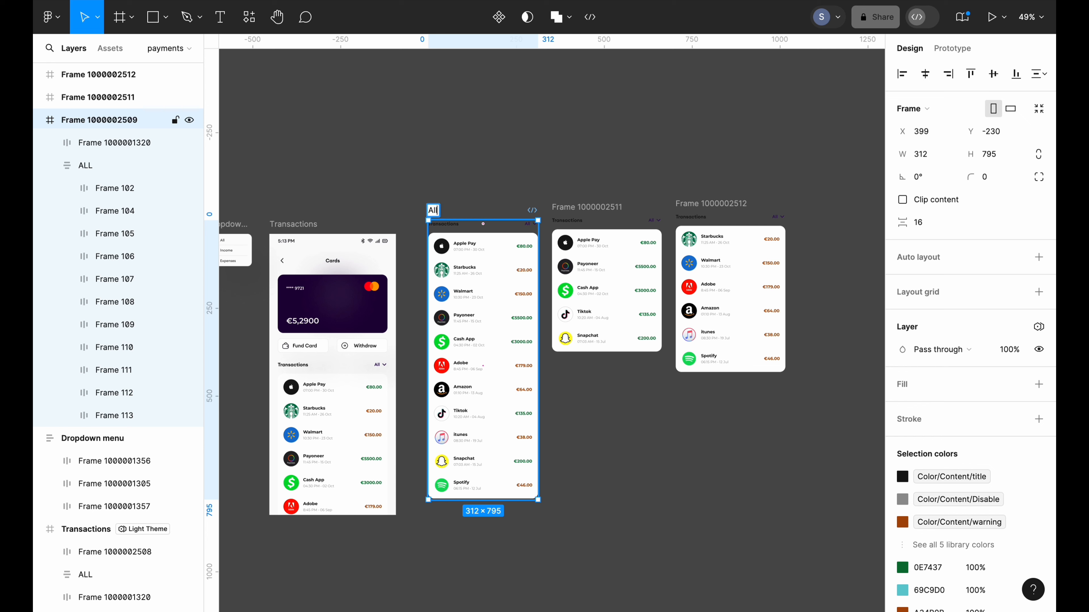
# Name the second and third list frames Income and Expenses
pyautogui.click(564, 208)
pyautogui.doubleClick(563, 208)
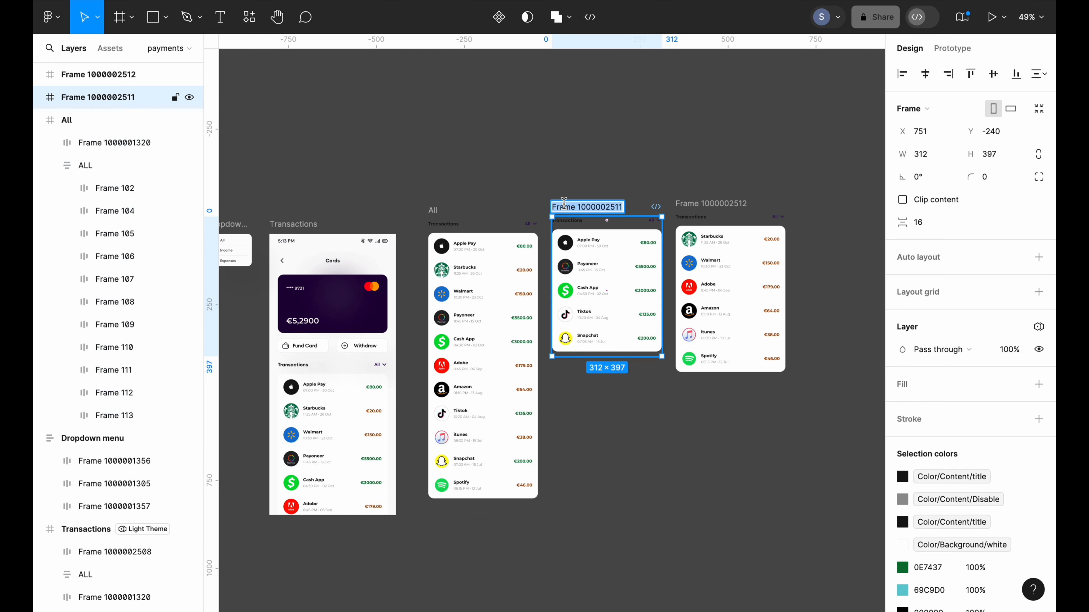
pyautogui.press('BackSpace')
pyautogui.write('Income')
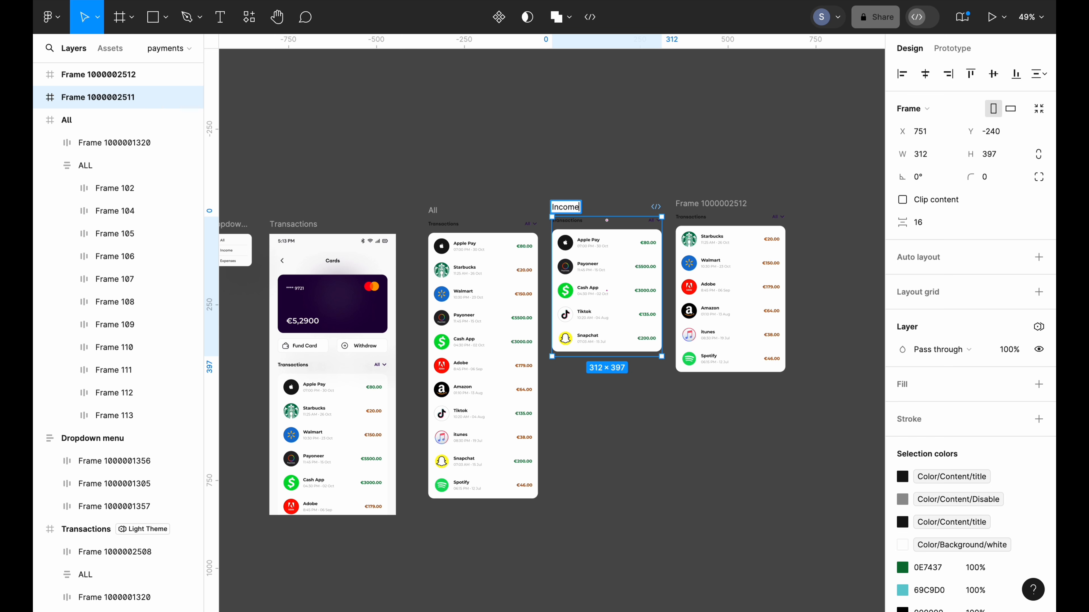
pyautogui.doubleClick(685, 203)
pyautogui.press('BackSpace')
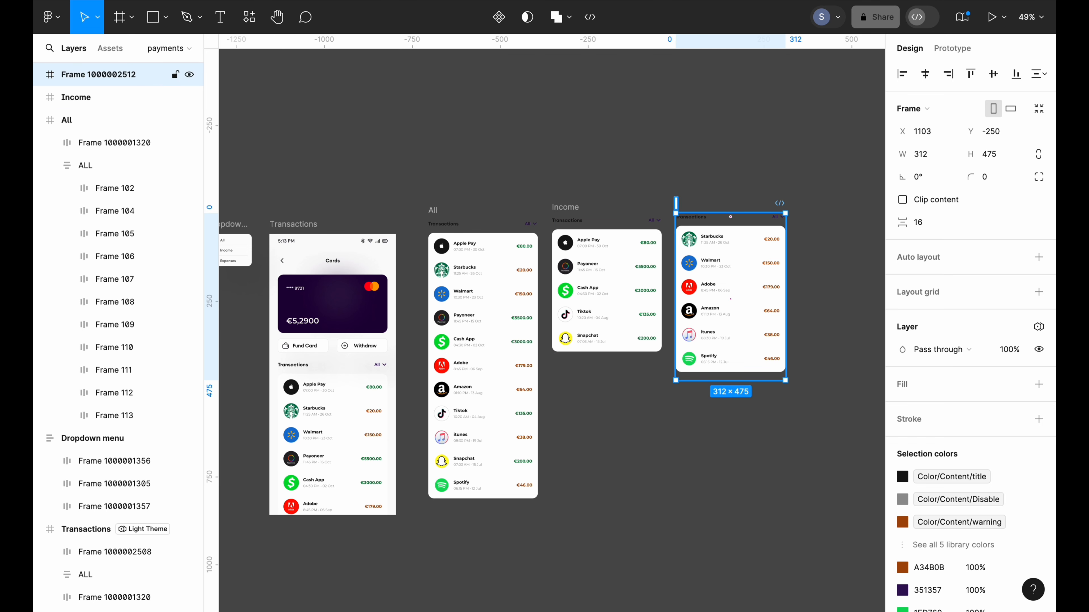
pyautogui.write('Expenses')
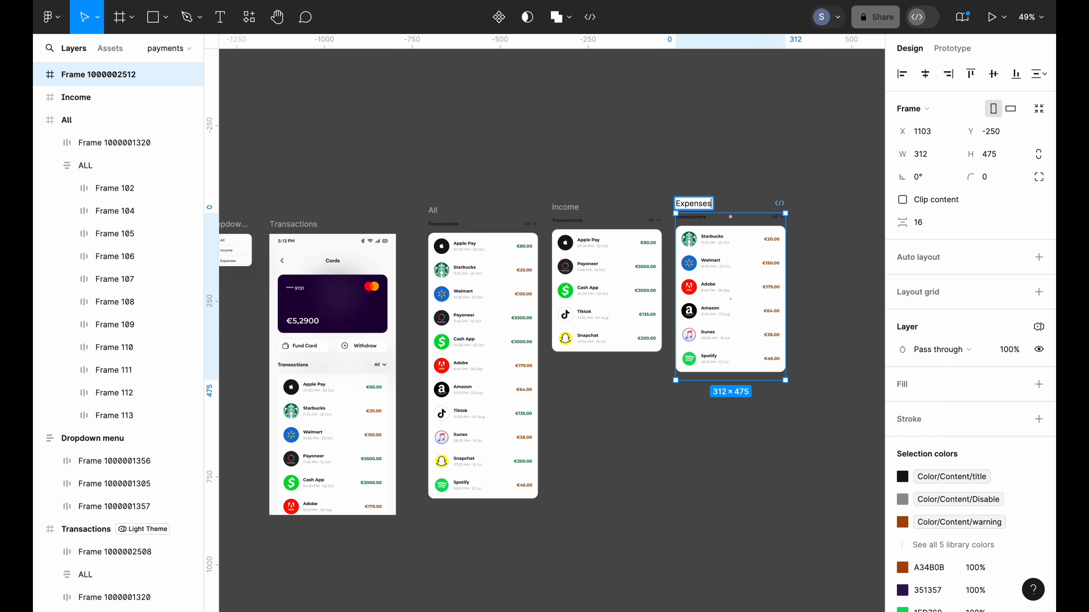
pyautogui.click(634, 156)
# Duplicate the All, Income and Expenses frames into a second row below
pyautogui.scroll(-2, 420, 416)
pyautogui.moveTo(421, 415); pyautogui.dragTo(727, 160)
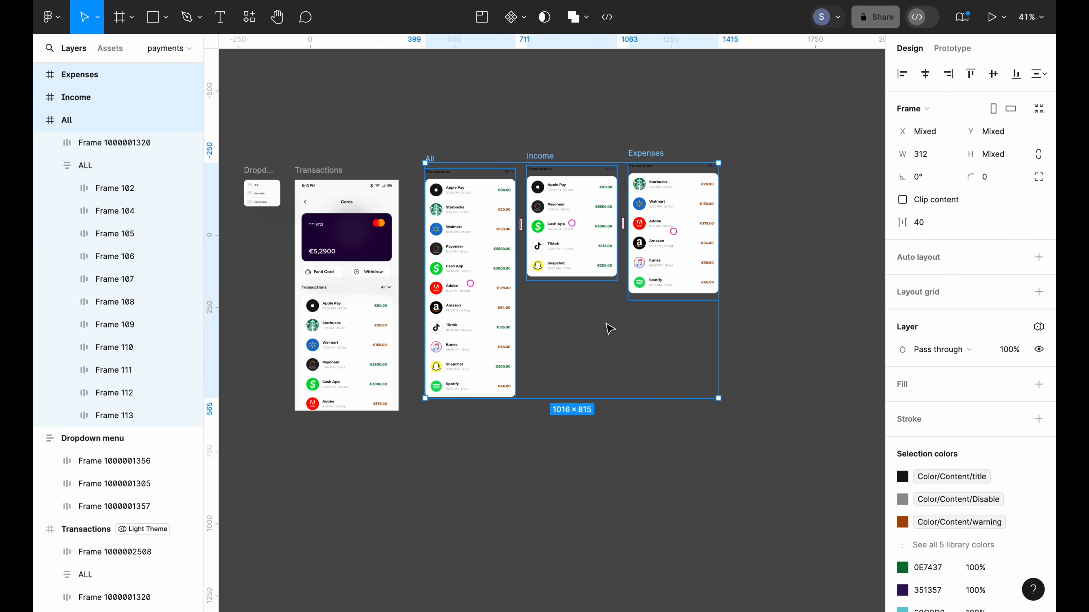
pyautogui.moveTo(607, 323); pyautogui.dragTo(645, 328)
pyautogui.hscroll(3, 641, 326)
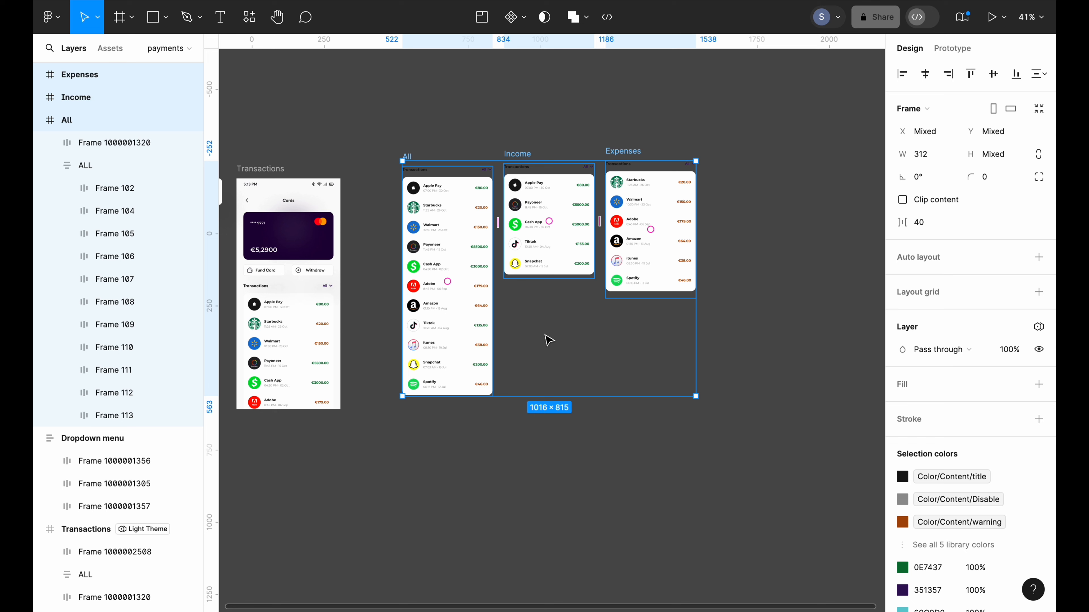
pyautogui.moveTo(549, 340); pyautogui.dragTo(549, 516)
pyautogui.scroll(-4, 549, 516)
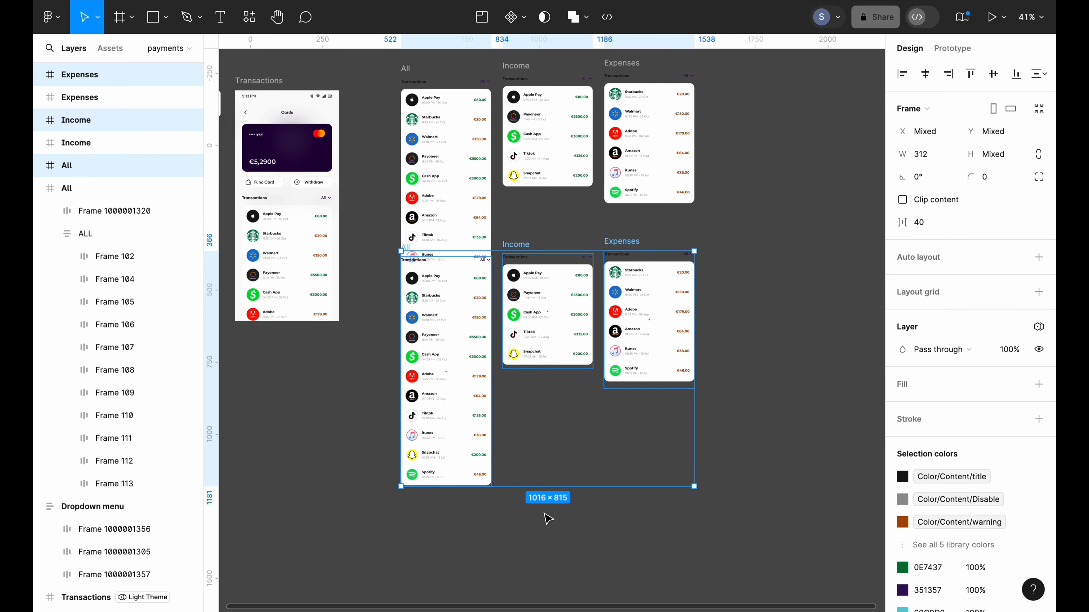
pyautogui.moveTo(563, 414); pyautogui.dragTo(563, 481)
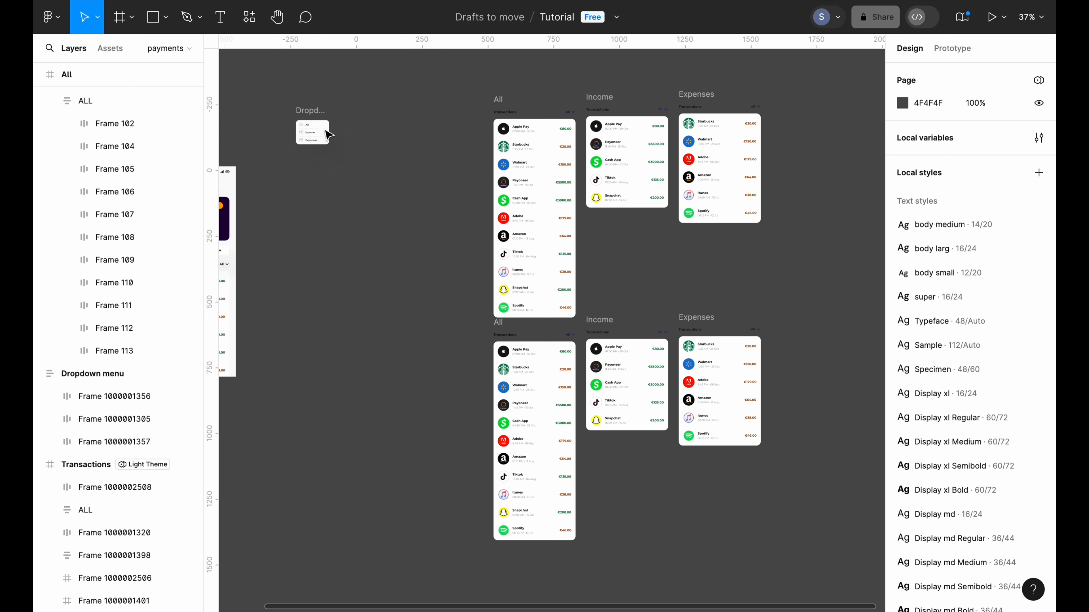
# Drag the dropdown menu over the header of the lower All frame
pyautogui.click(315, 131)
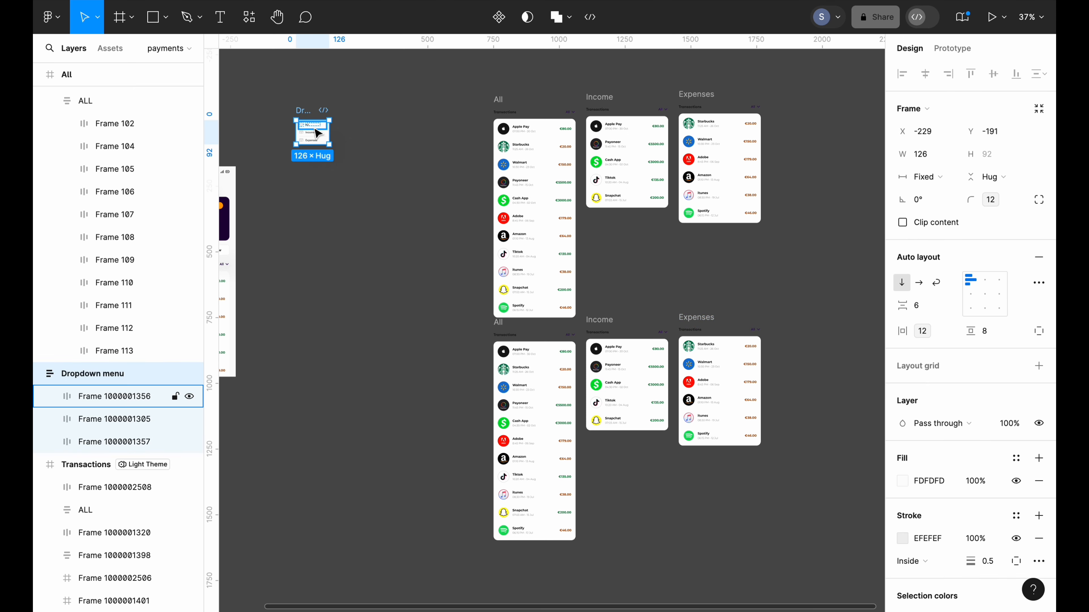
pyautogui.moveTo(317, 133); pyautogui.dragTo(451, 382)
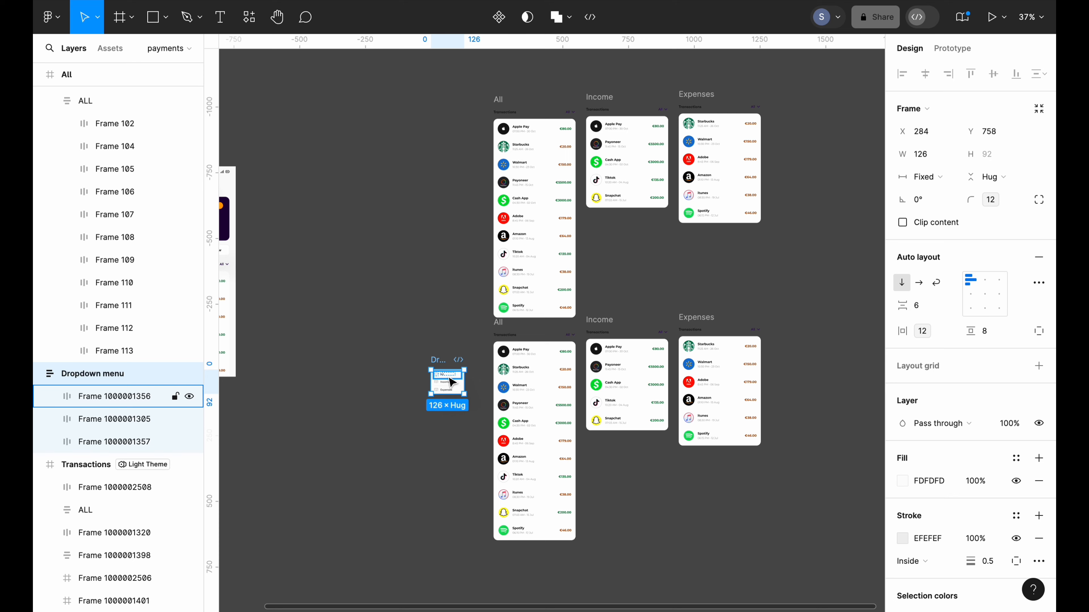
pyautogui.scroll(5, 451, 382)
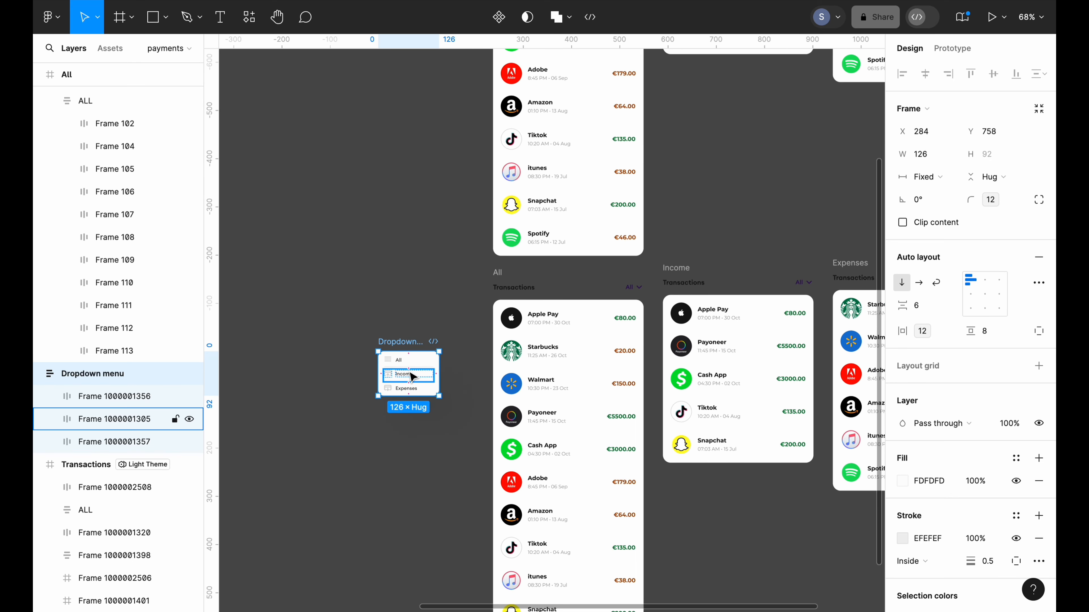
pyautogui.moveTo(413, 378); pyautogui.dragTo(422, 338)
pyautogui.scroll(-2, 422, 339)
pyautogui.scroll(-3, 422, 339)
pyautogui.hscroll(3, 422, 338)
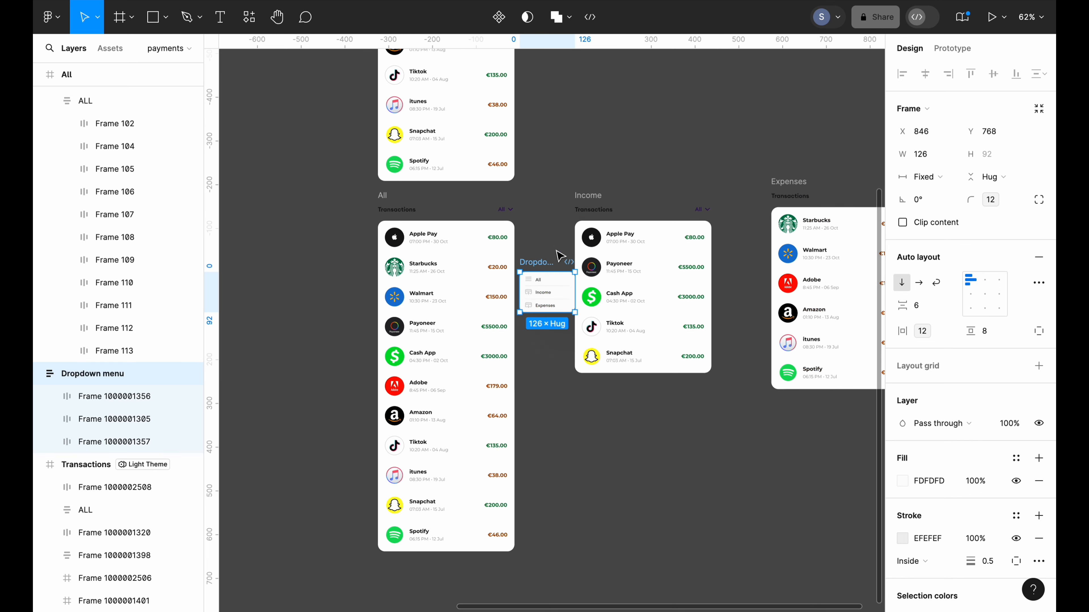
pyautogui.scroll(5, 560, 256)
pyautogui.hscroll(-2, 560, 256)
pyautogui.hscroll(-1, 560, 256)
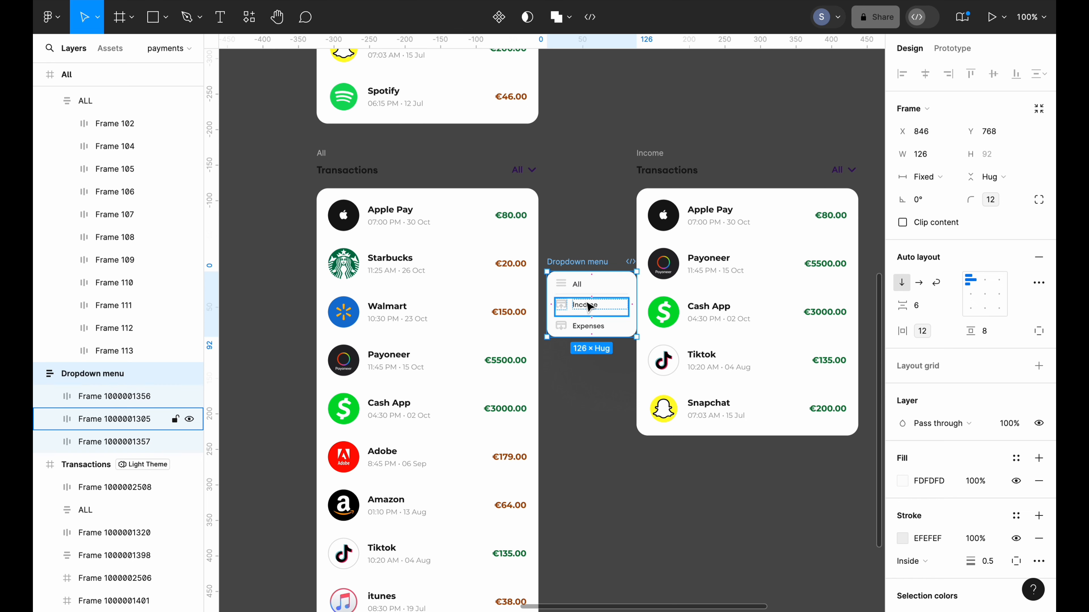
pyautogui.moveTo(589, 309); pyautogui.dragTo(515, 219)
# Move the Dropdown menu layer into the All frame in the Layers panel
pyautogui.click(322, 154)
pyautogui.scroll(9, 87, 178)
pyautogui.click(322, 154)
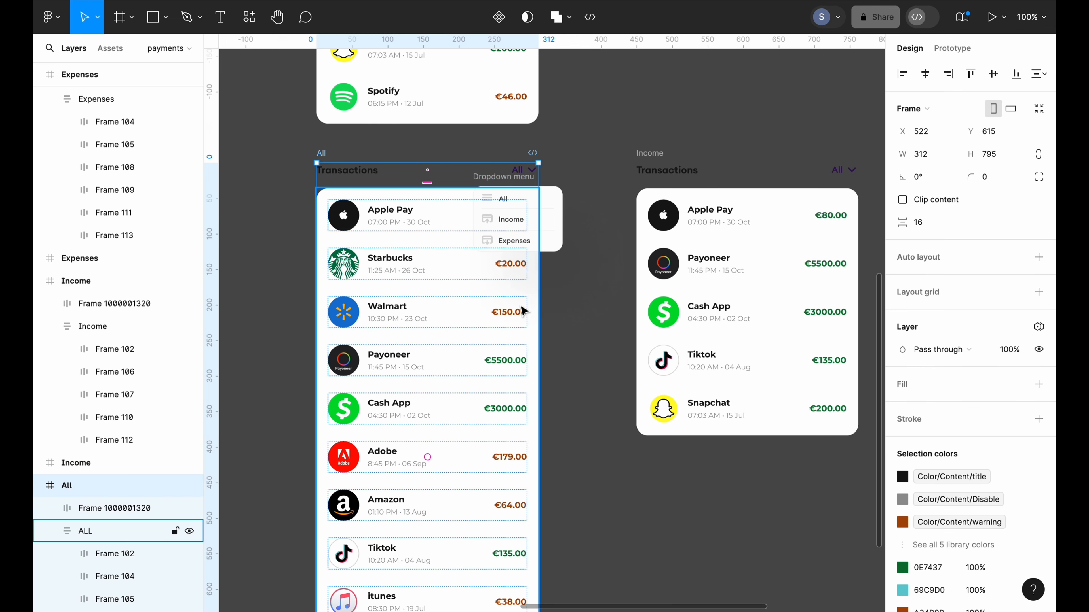
pyautogui.click(523, 188)
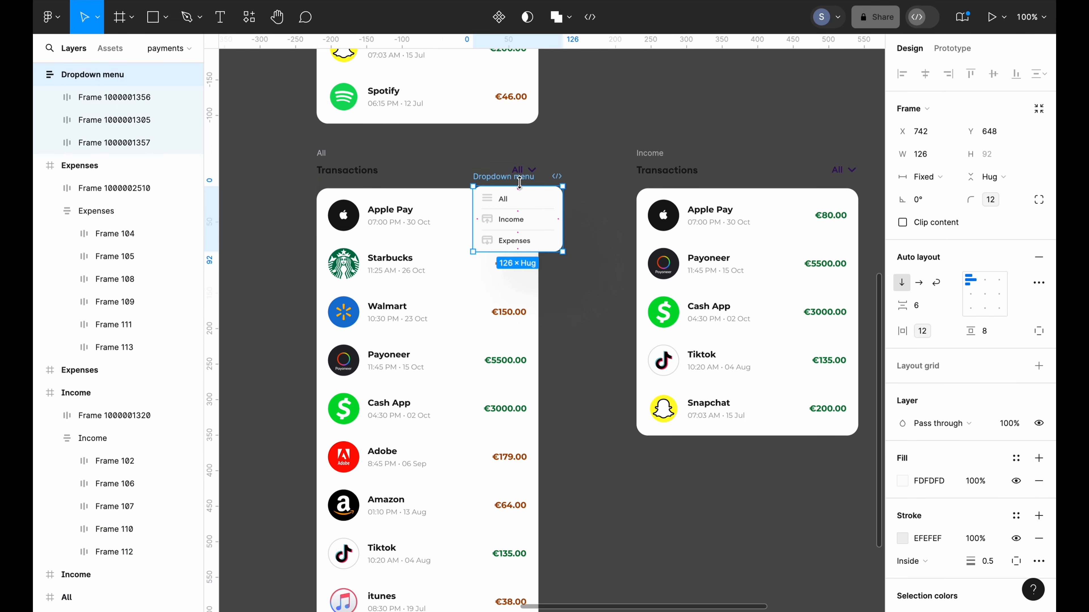
pyautogui.click(38, 74)
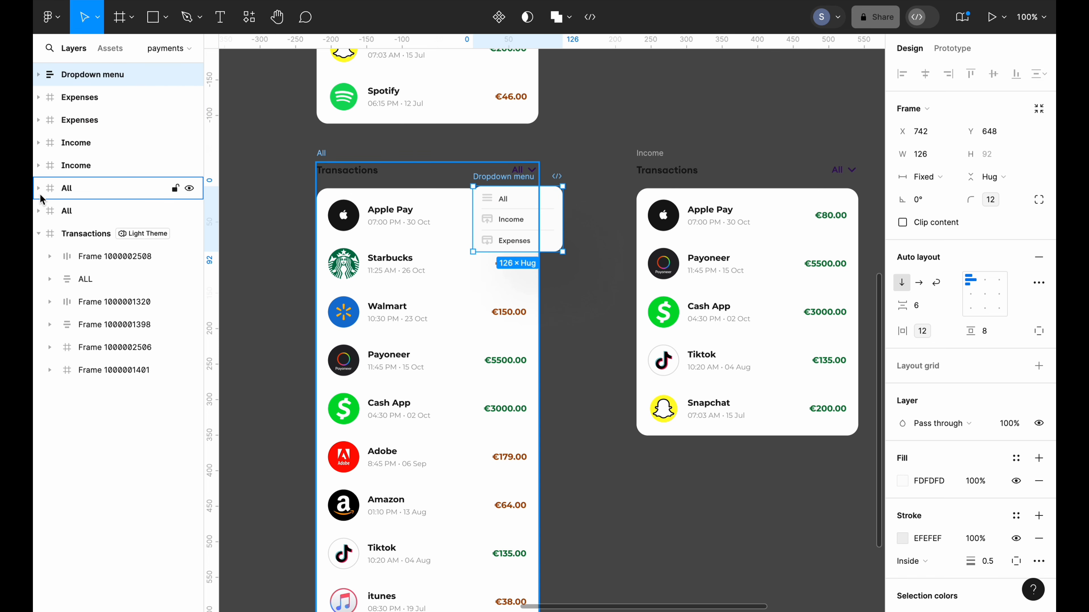
pyautogui.click(39, 189)
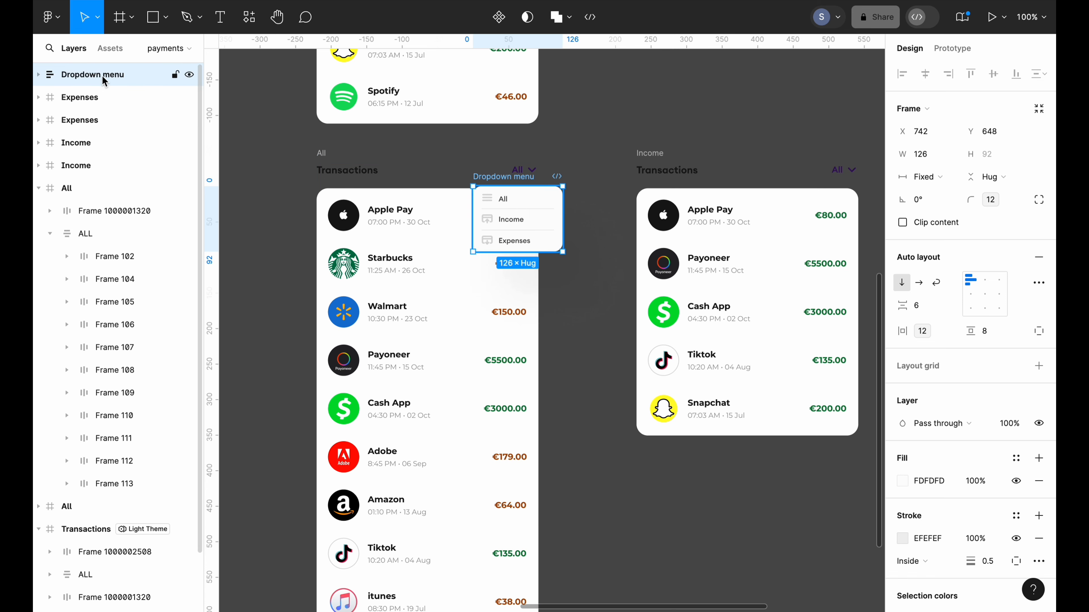
pyautogui.moveTo(102, 75); pyautogui.dragTo(93, 201)
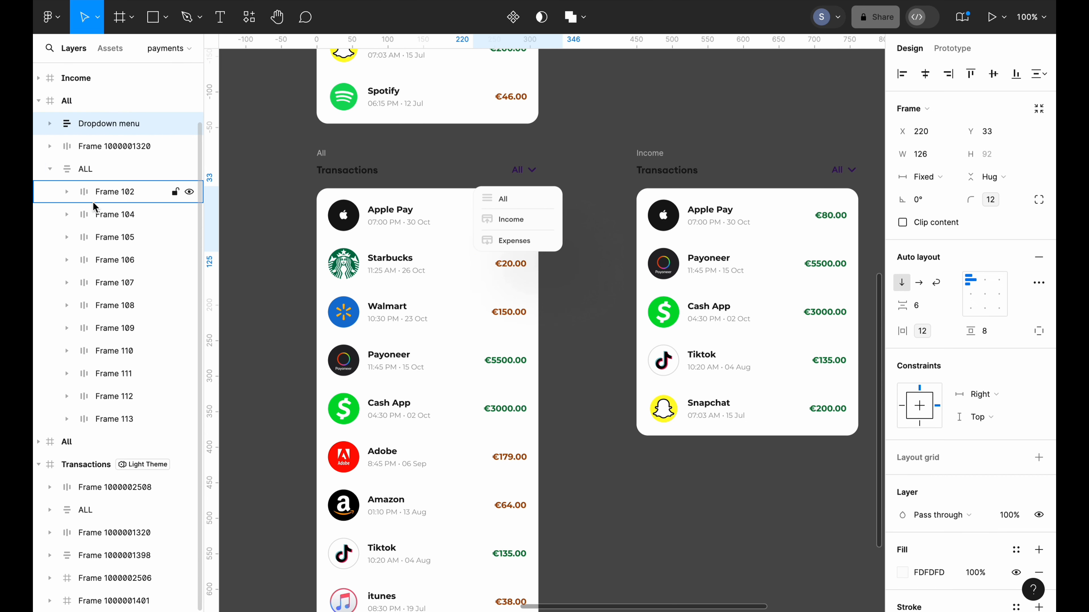
# Nudge the dropdown menu to X 186, Y 36 inside the All frame
pyautogui.click(323, 152)
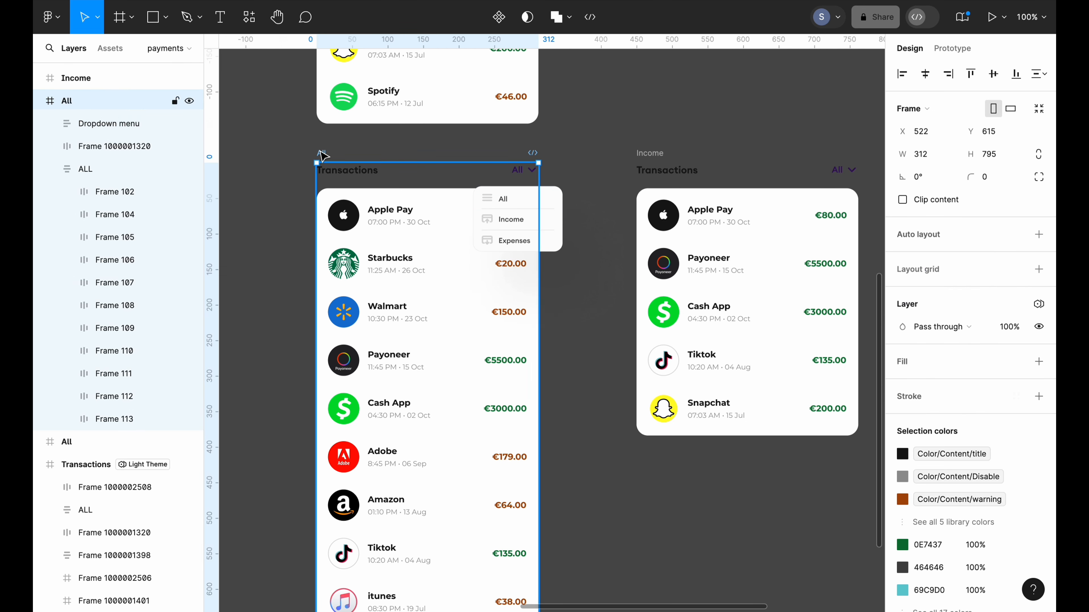
pyautogui.click(523, 204)
pyautogui.scroll(2, 540, 198)
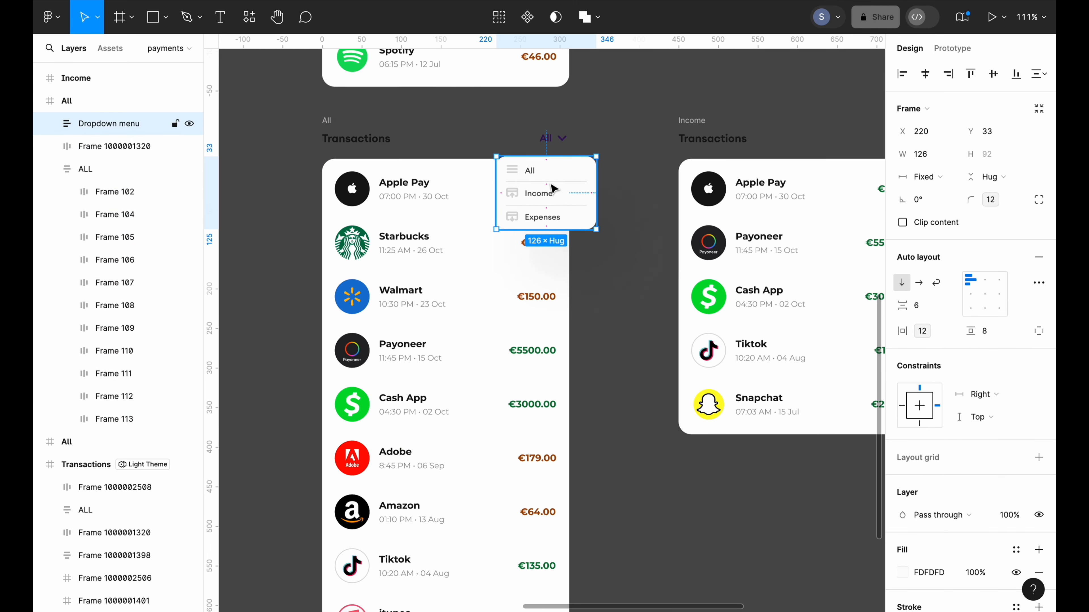
pyautogui.press('Left')
pyautogui.press('Left')
pyautogui.press('Left')
pyautogui.press('Left')
pyautogui.press('Left')
pyautogui.press('Left')
pyautogui.press('Left')
pyautogui.press('Left')
pyautogui.press('Left')
pyautogui.press('Left')
pyautogui.press('Left')
pyautogui.press('Left')
pyautogui.press('Left')
pyautogui.press('Left')
pyautogui.press('Left')
pyautogui.press('Left')
pyautogui.press('Left')
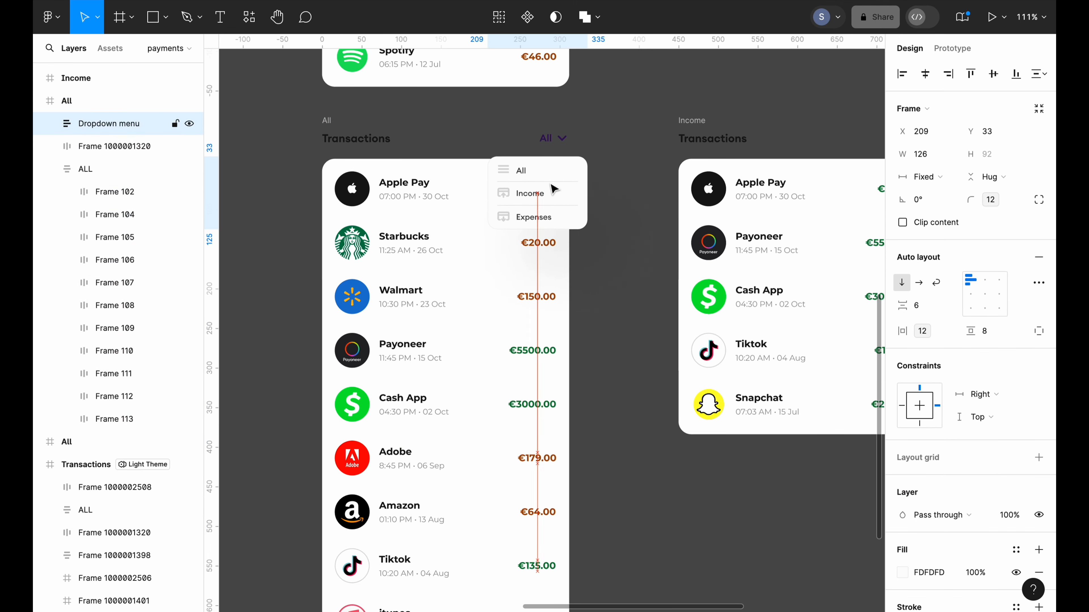
pyautogui.press('Left')
pyautogui.press('Left')
pyautogui.press('Left')
pyautogui.press('Left')
pyautogui.press('Left')
pyautogui.press('Left')
pyautogui.press('Left')
pyautogui.press('Left')
pyautogui.press('Left')
pyautogui.press('Left')
pyautogui.press('Left')
pyautogui.press('Left')
pyautogui.press('Left')
pyautogui.press('Left')
pyautogui.press('Left')
pyautogui.press('Left')
pyautogui.press('Left')
pyautogui.press('Left')
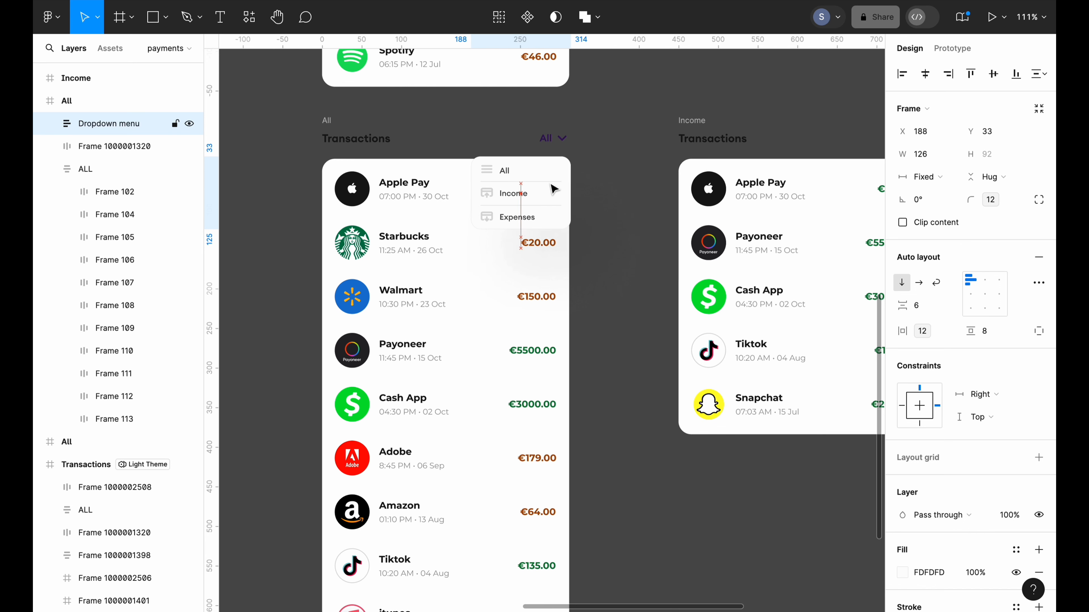
pyautogui.press('Right')
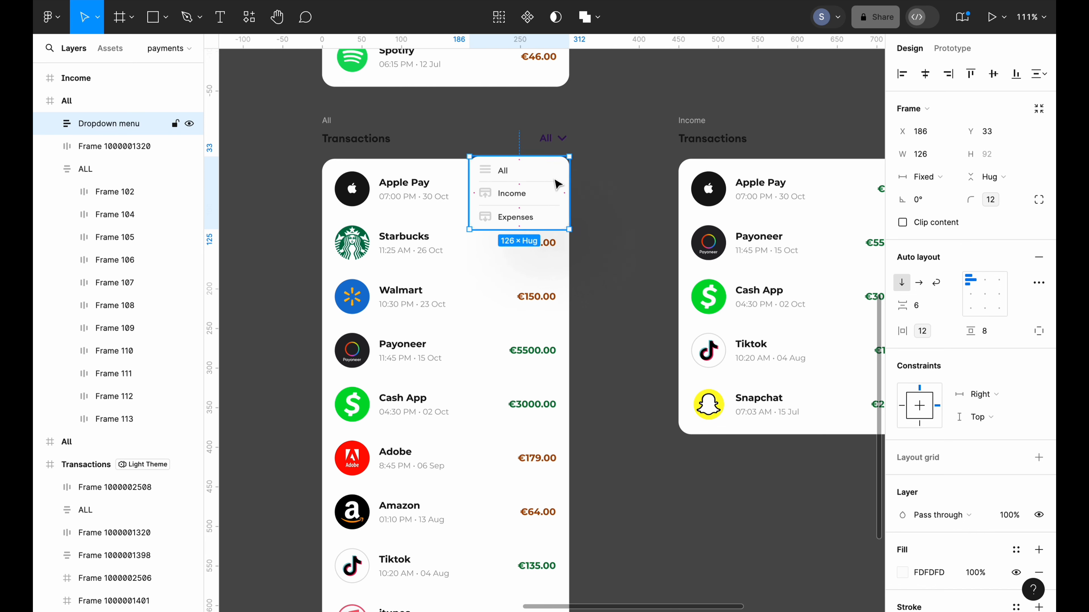
pyautogui.press('Down')
pyautogui.press('Down')
pyautogui.press('Down')
pyautogui.click(595, 250)
# Duplicate the All frame's dropdown menu and drag the copy onto the canvas
pyautogui.click(576, 308)
pyautogui.scroll(-5, 576, 308)
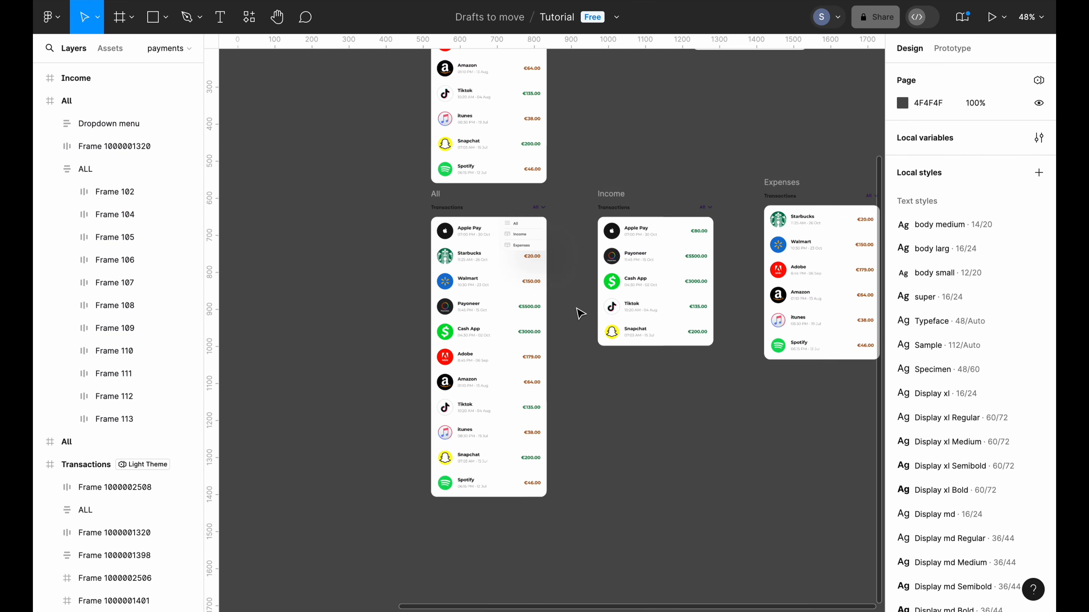
pyautogui.scroll(5, 580, 313)
pyautogui.scroll(-5, 658, 127)
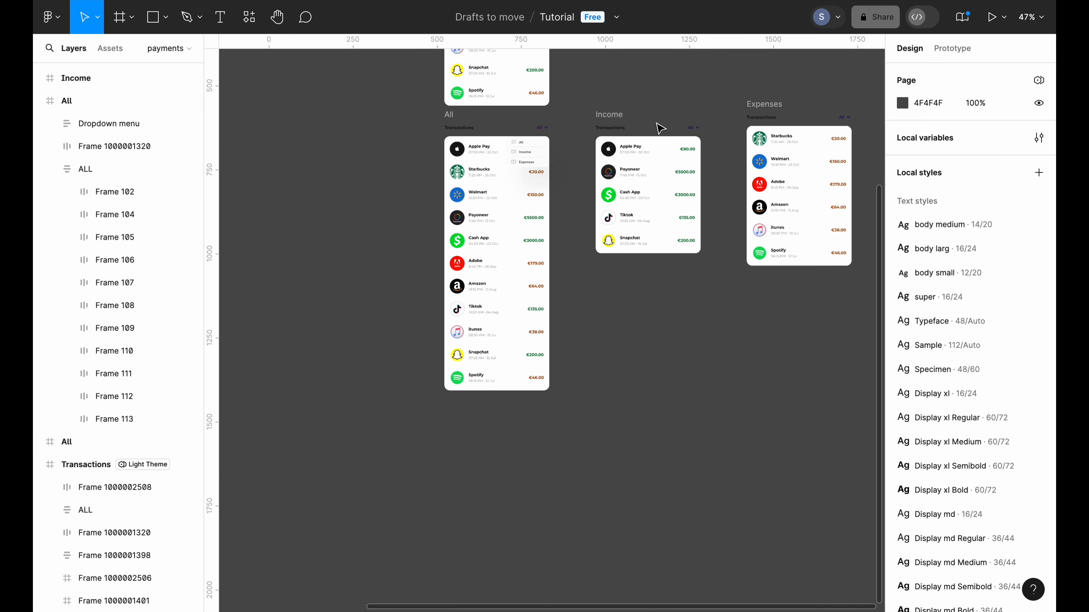
pyautogui.hscroll(2, 649, 117)
pyautogui.hscroll(-4, 632, 114)
pyautogui.scroll(5, 611, 172)
pyautogui.click(479, 155)
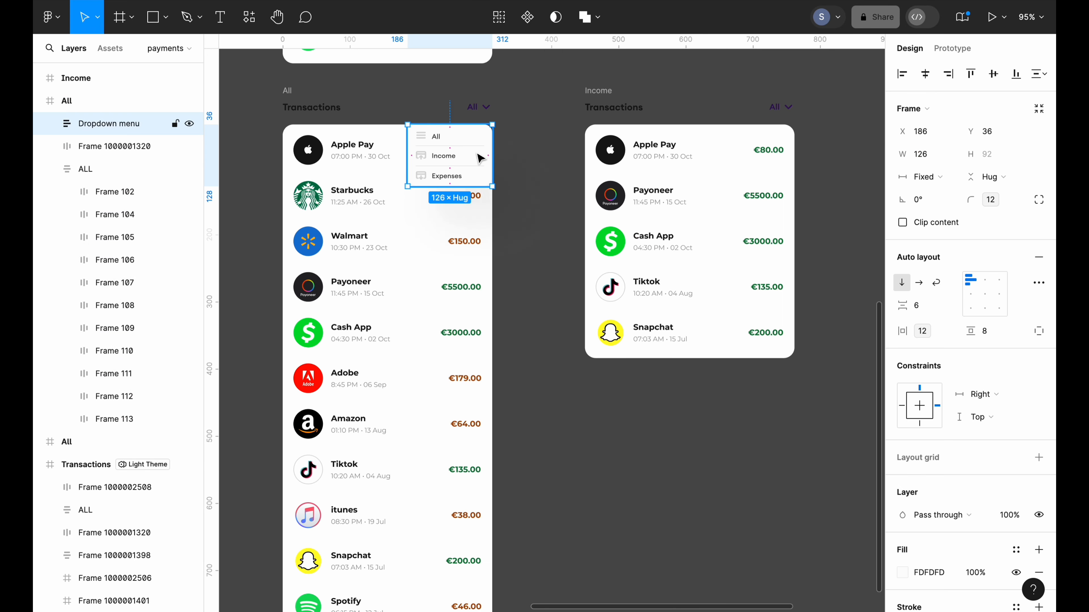
pyautogui.press('super+d')
pyautogui.moveTo(479, 155); pyautogui.dragTo(563, 187)
# Move the dropdown copy's layer inside the Income frame
pyautogui.scroll(-2, 562, 188)
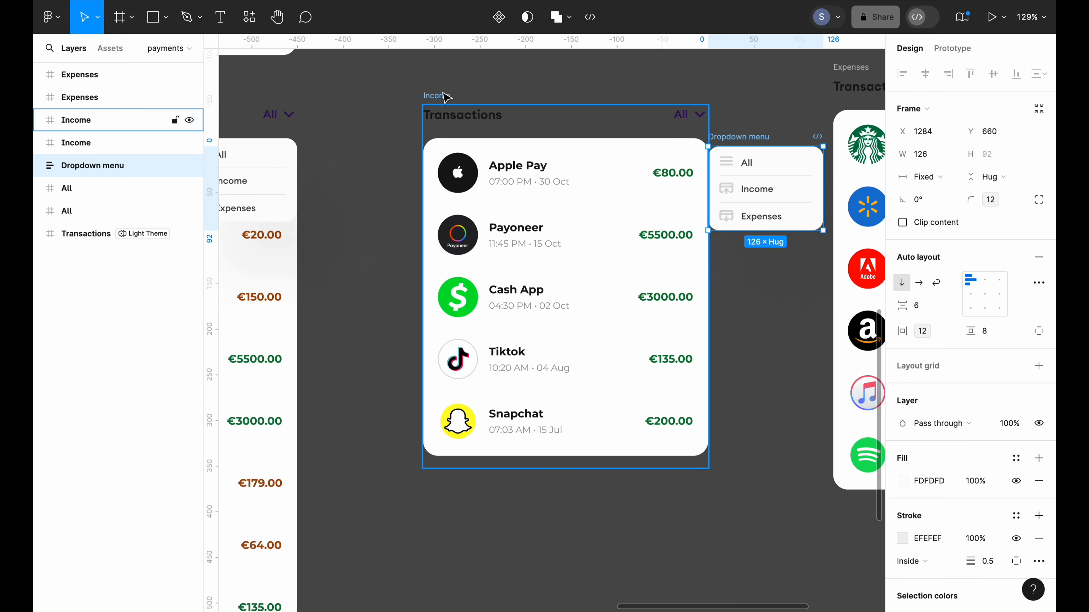
pyautogui.click(39, 121)
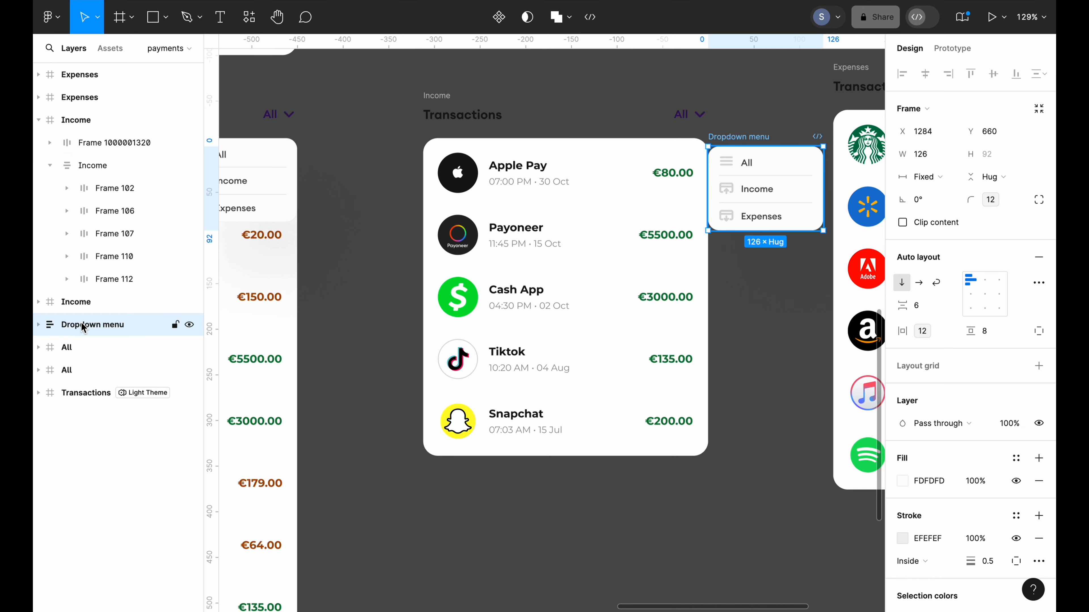
pyautogui.moveTo(77, 329); pyautogui.dragTo(81, 132)
pyautogui.click(76, 120)
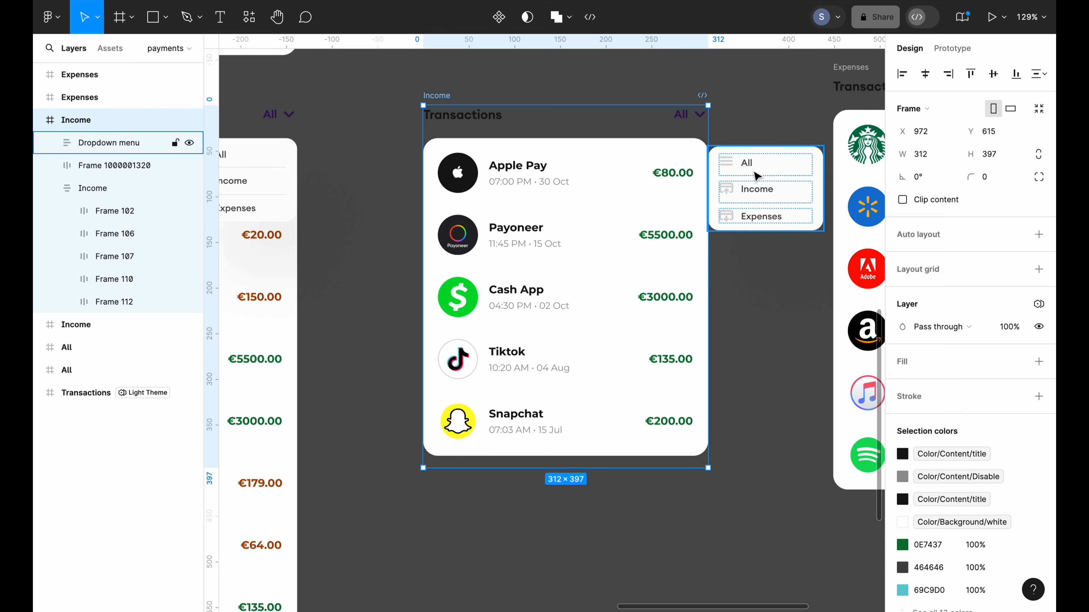
# Nudge the Income dropdown to X 186, Y 36, matching the All frame
pyautogui.click(757, 176)
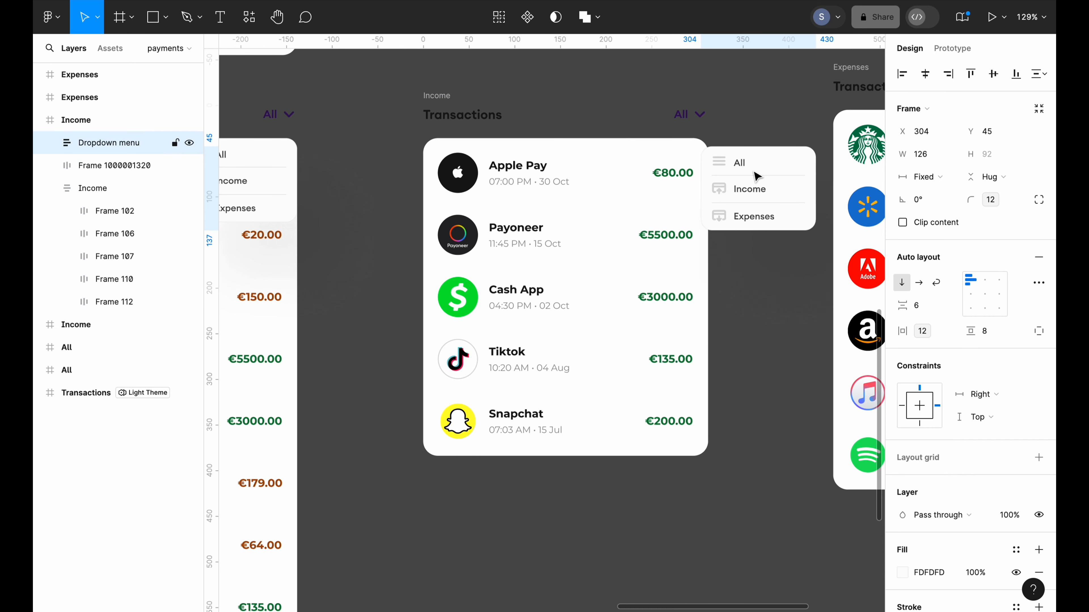
pyautogui.press('Left')
pyautogui.press('Left')
pyautogui.press('Left')
pyautogui.press('Left')
pyautogui.press('Left')
pyautogui.press('Left')
pyautogui.press('Left')
pyautogui.press('Left')
pyautogui.press('Left')
pyautogui.press('Left')
pyautogui.press('Left')
pyautogui.press('Left')
pyautogui.press('Left')
pyautogui.press('Left')
pyautogui.press('Left')
pyautogui.press('Left')
pyautogui.press('Left')
pyautogui.press('Left')
pyautogui.press('Left')
pyautogui.press('Left')
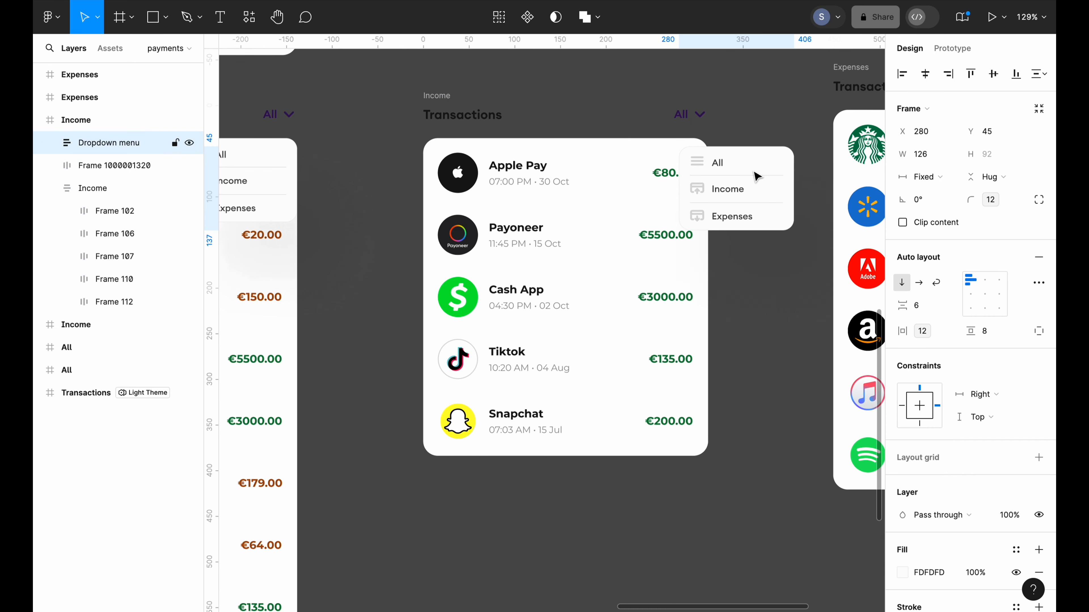
pyautogui.press('Left')
pyautogui.press('Left')
pyautogui.press('Left')
pyautogui.press('Left')
pyautogui.press('Left')
pyautogui.press('Left')
pyautogui.press('Left')
pyautogui.press('Left')
pyautogui.press('Left')
pyautogui.press('Left')
pyautogui.press('Left')
pyautogui.press('Left')
pyautogui.press('Left')
pyautogui.press('Left')
pyautogui.press('Left')
pyautogui.press('Left')
pyautogui.press('Left')
pyautogui.press('Left')
pyautogui.press('Left')
pyautogui.press('Left')
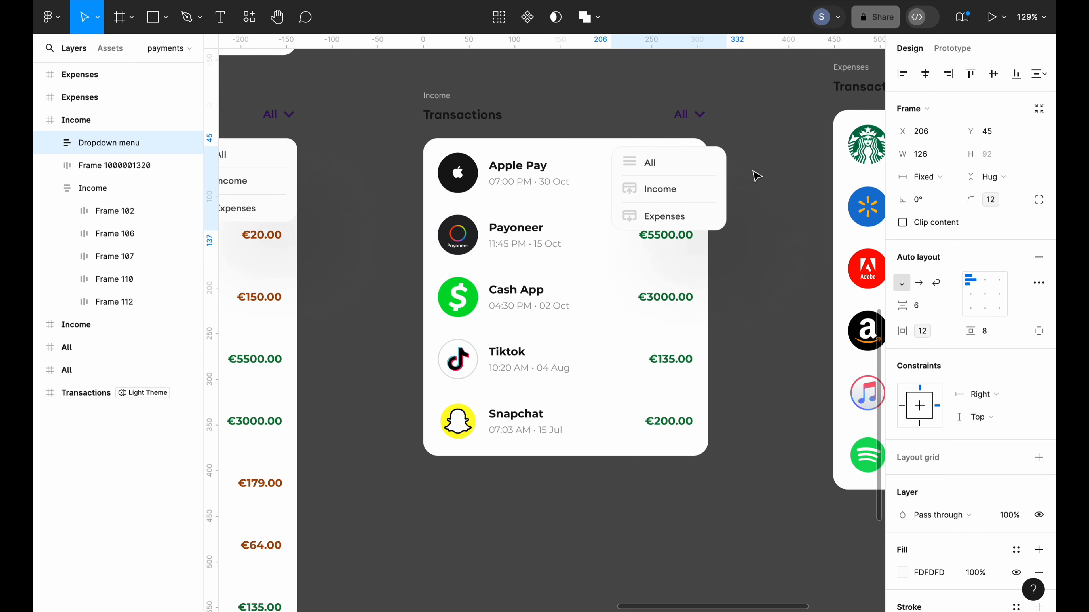
pyautogui.press('Left')
pyautogui.press('Left')
pyautogui.press('Left')
pyautogui.press('Left')
pyautogui.press('Left')
pyautogui.press('Left')
pyautogui.press('Left')
pyautogui.press('Left')
pyautogui.press('Left')
pyautogui.press('Left')
pyautogui.press('Left')
pyautogui.press('Left')
pyautogui.press('Left')
pyautogui.press('Left')
pyautogui.press('Left')
pyautogui.press('Left')
pyautogui.press('Left')
pyautogui.press('Left')
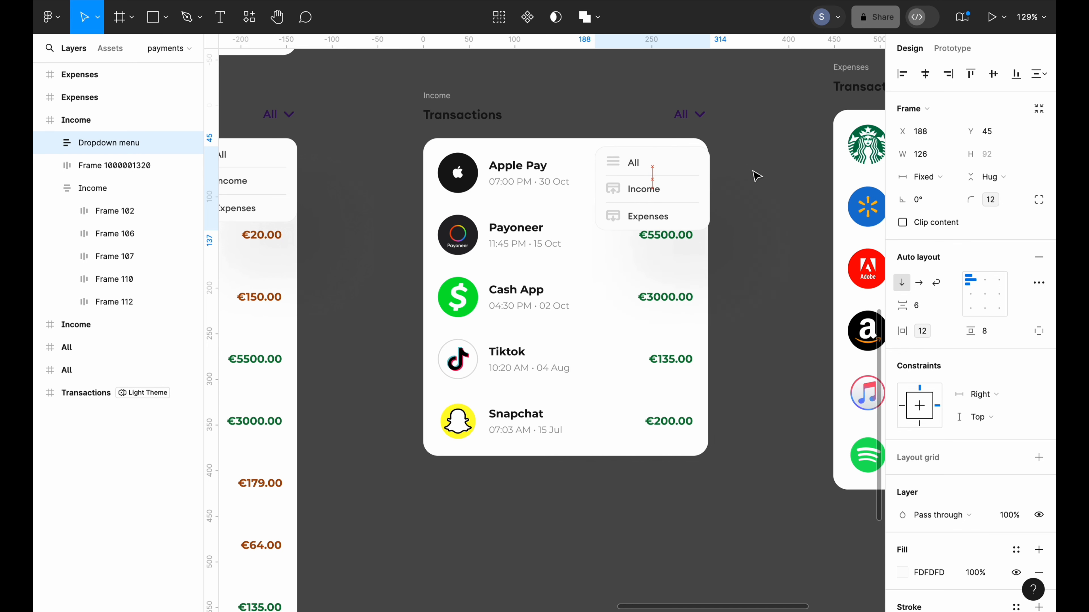
pyautogui.press('Left')
pyautogui.press('Left')
pyautogui.press('Up')
pyautogui.press('Up')
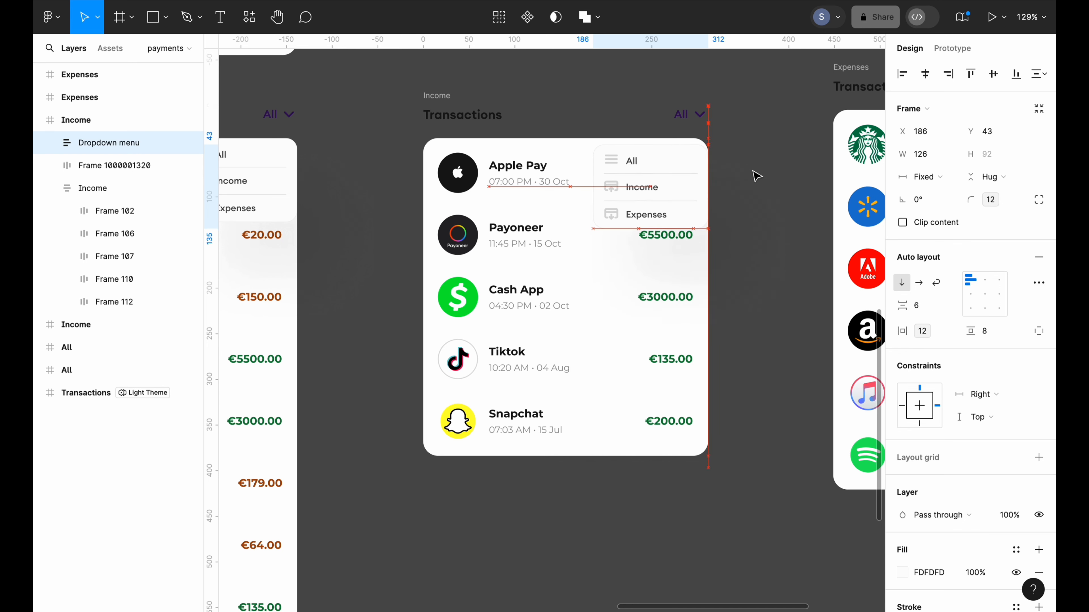
pyautogui.press('Up')
pyautogui.press('Up')
pyautogui.press('Up')
pyautogui.press('Up')
pyautogui.press('Up')
pyautogui.press('Up')
pyautogui.press('Up')
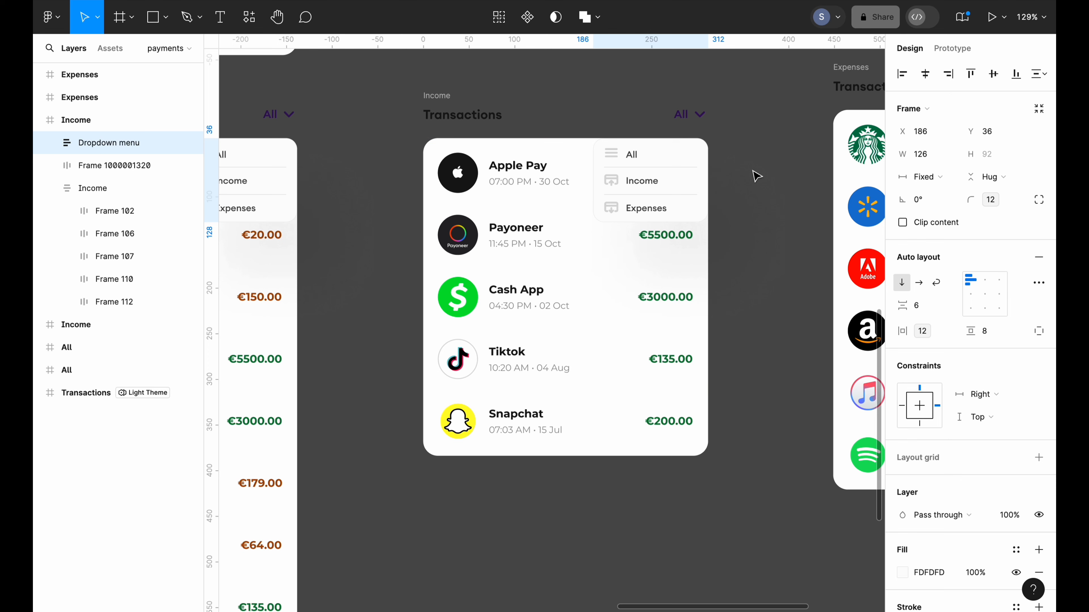
pyautogui.click(763, 207)
pyautogui.scroll(-5, 763, 208)
# Duplicate the Income dropdown menu and move the copy beside the Expenses card
pyautogui.hscroll(3, 763, 208)
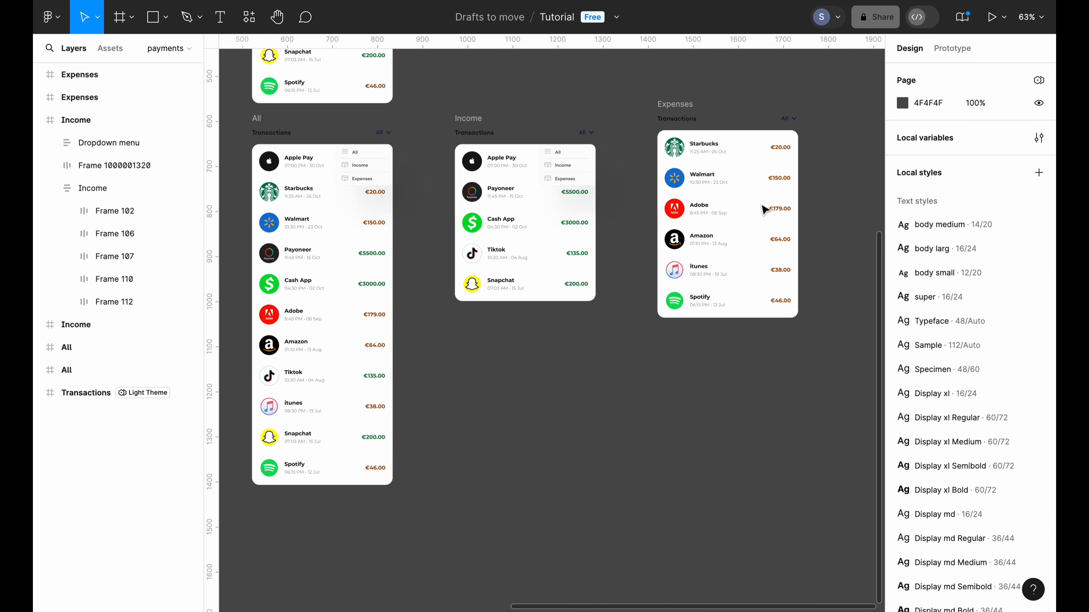
pyautogui.click(584, 176)
pyautogui.hotkey('ctrl', 'd')
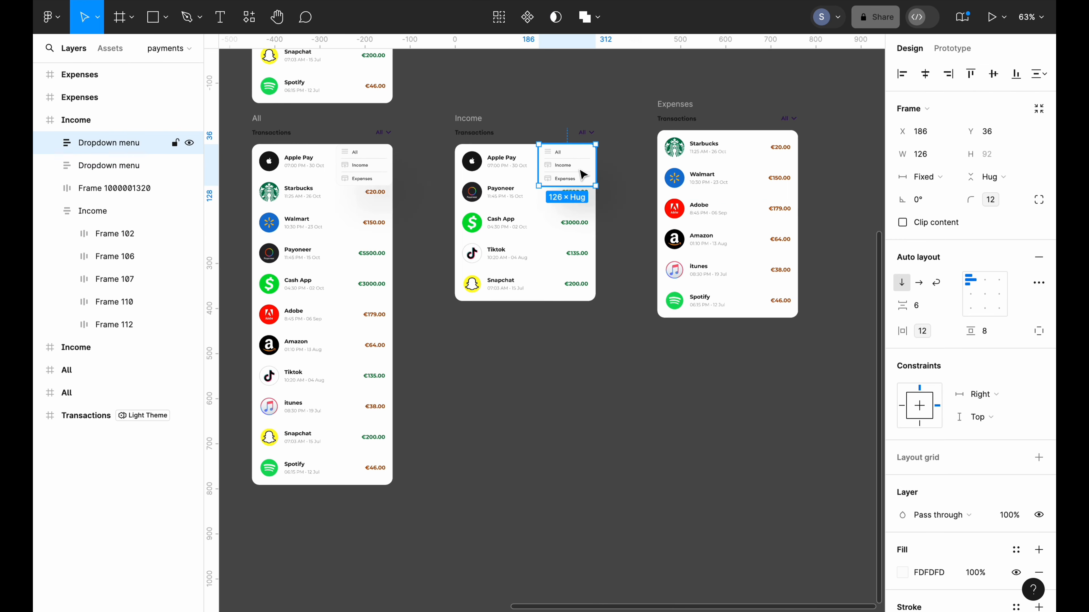
pyautogui.moveTo(584, 176); pyautogui.dragTo(649, 199)
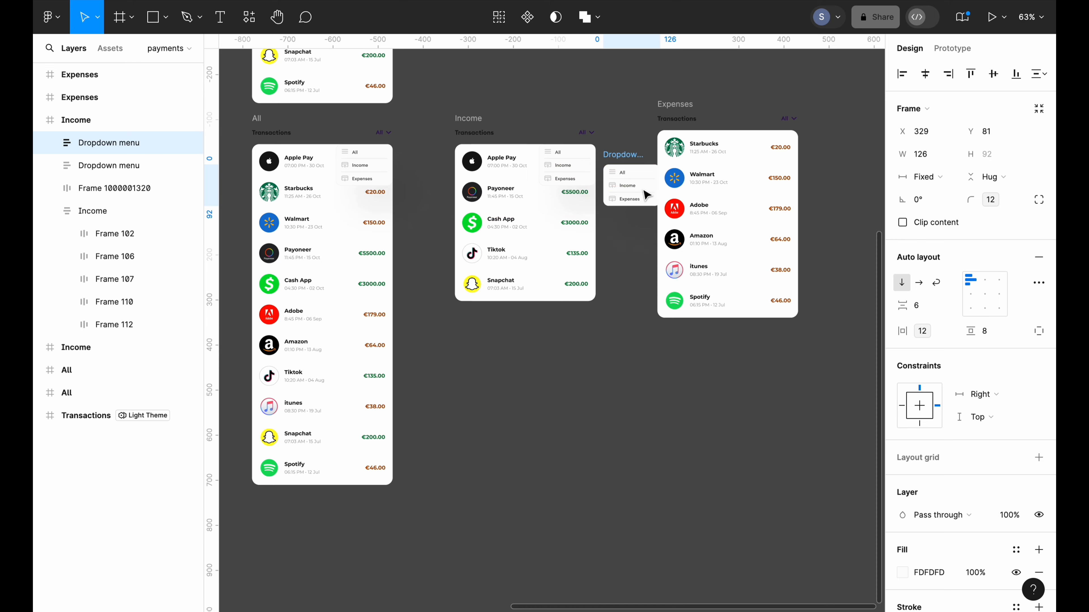
pyautogui.hscroll(3, 649, 198)
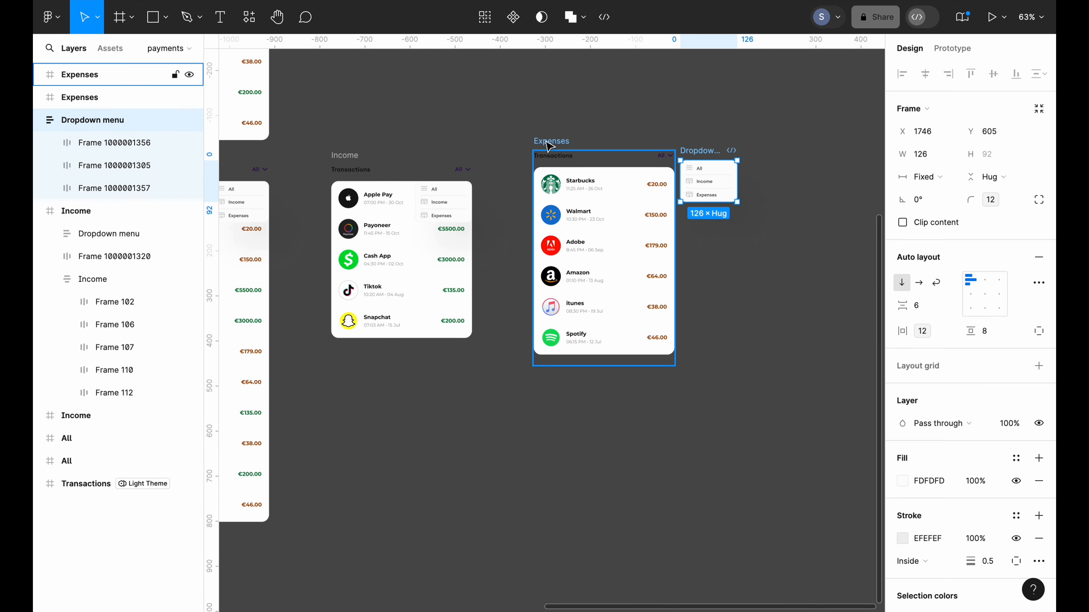
# Move the dropdown copy's layer inside the Expenses frame
pyautogui.click(548, 144)
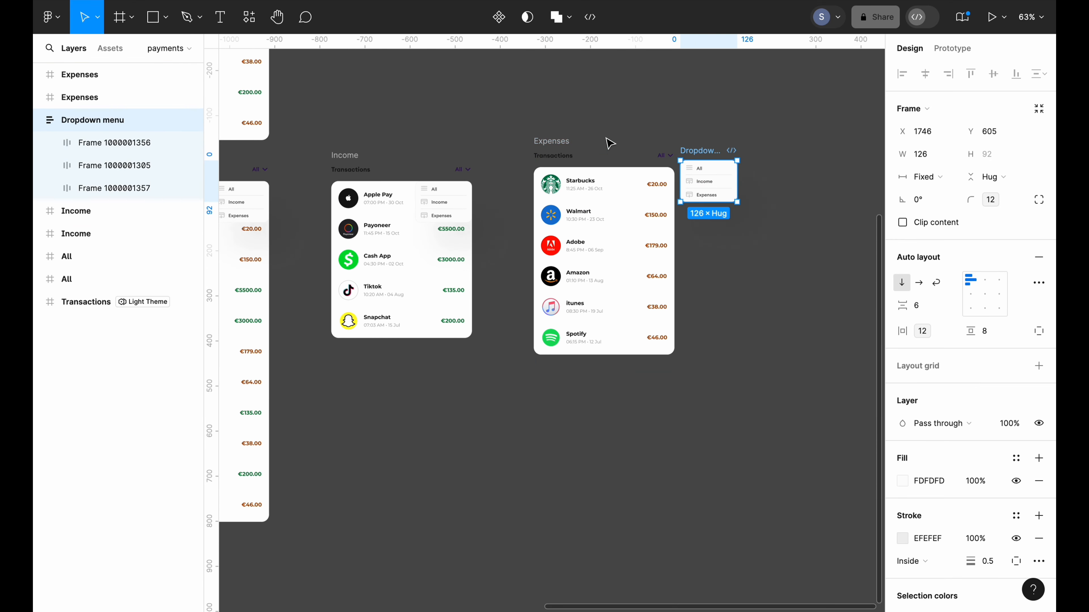
pyautogui.click(560, 145)
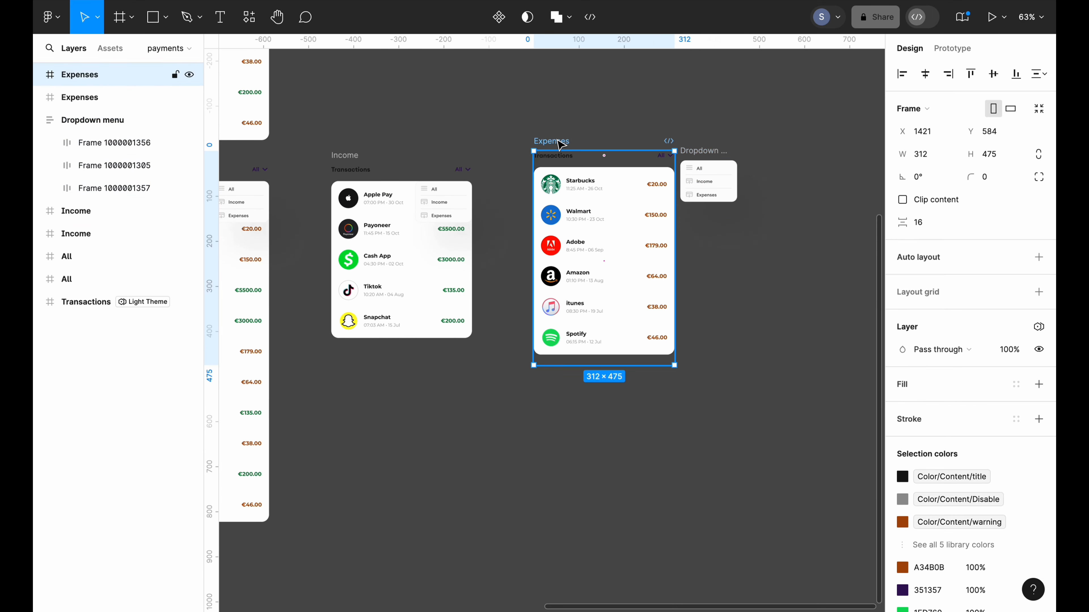
pyautogui.click(39, 75)
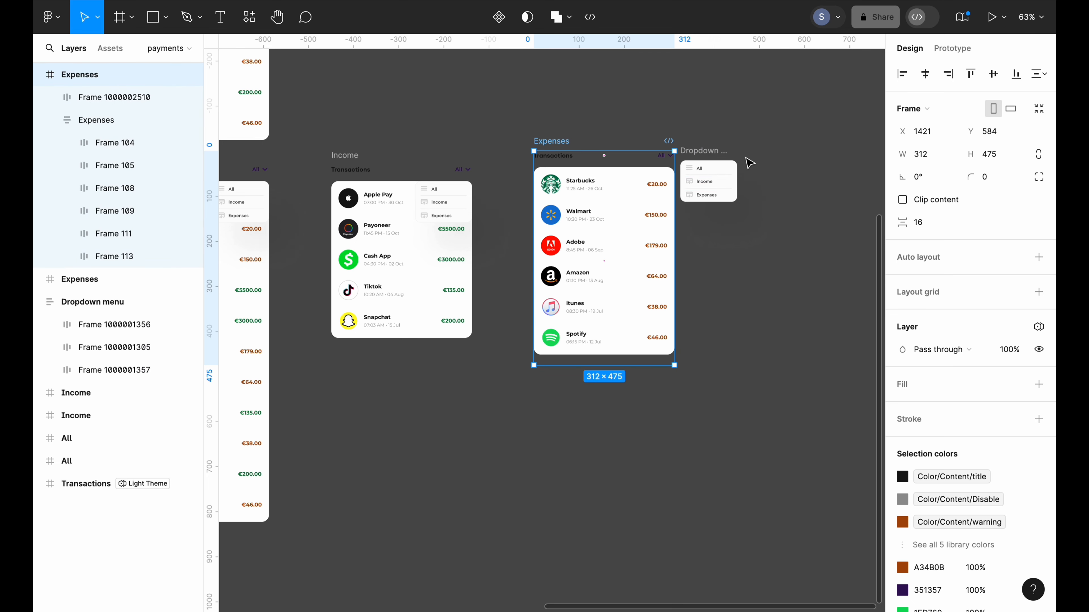
pyautogui.click(705, 153)
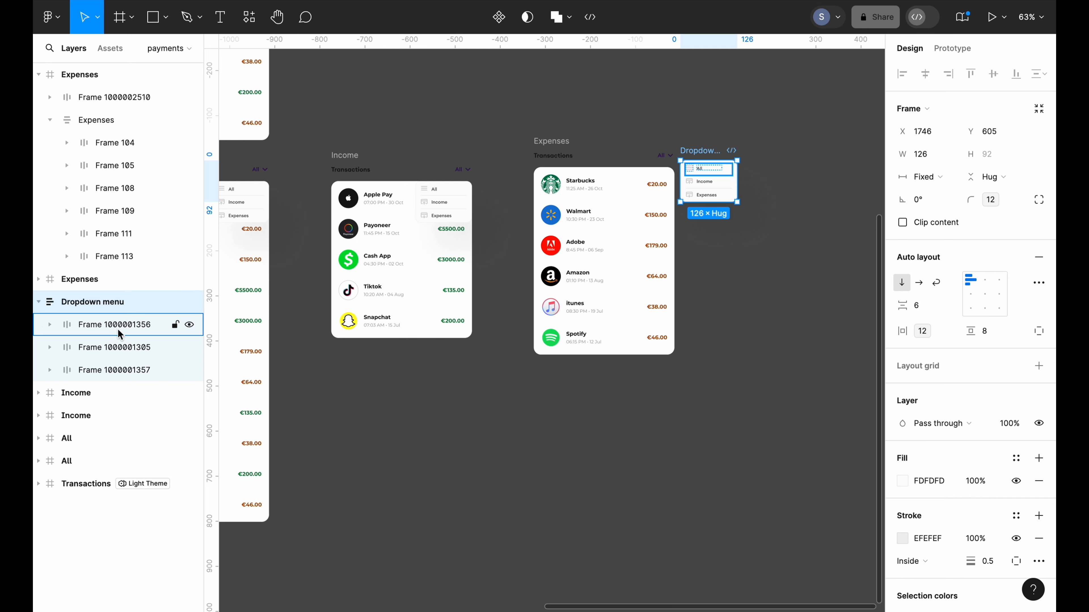
pyautogui.click(38, 302)
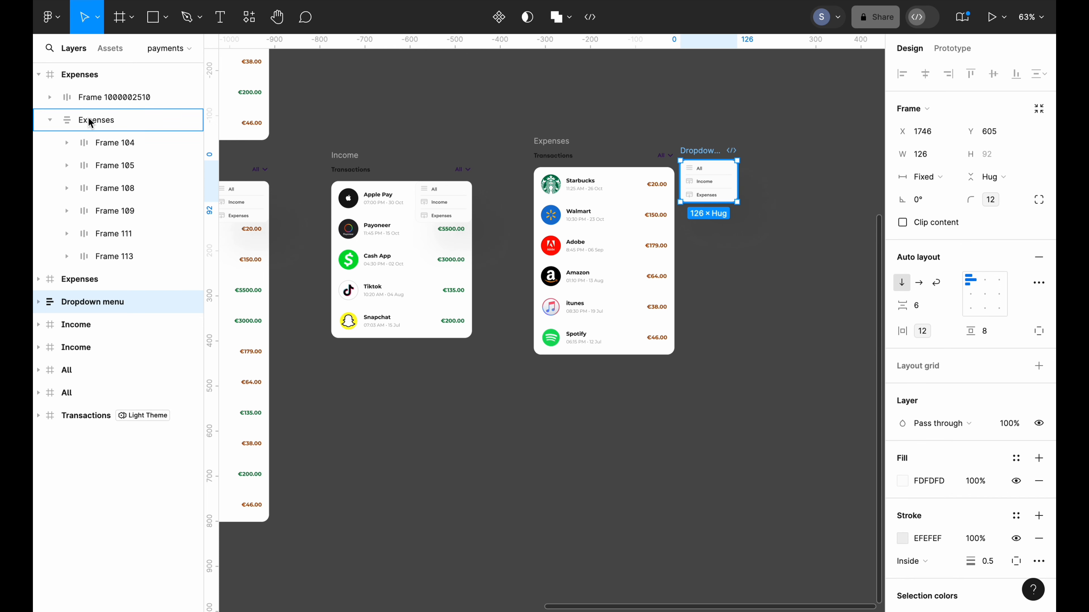
pyautogui.moveTo(92, 301); pyautogui.dragTo(91, 101)
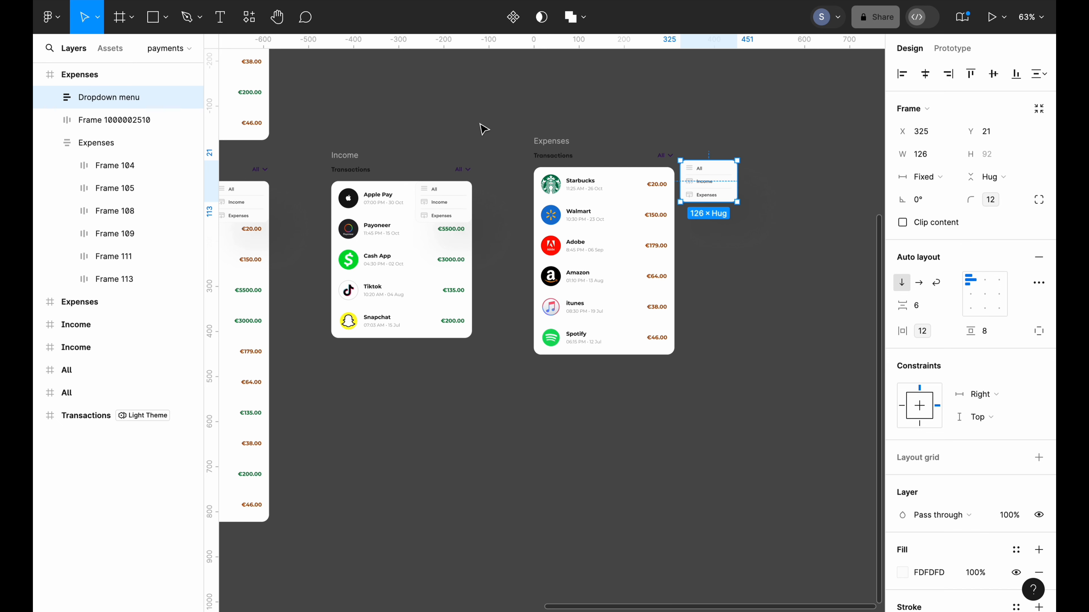
# Position the dropdown over the Expenses card's top-right, beneath its filter
pyautogui.click(560, 140)
pyautogui.click(708, 180)
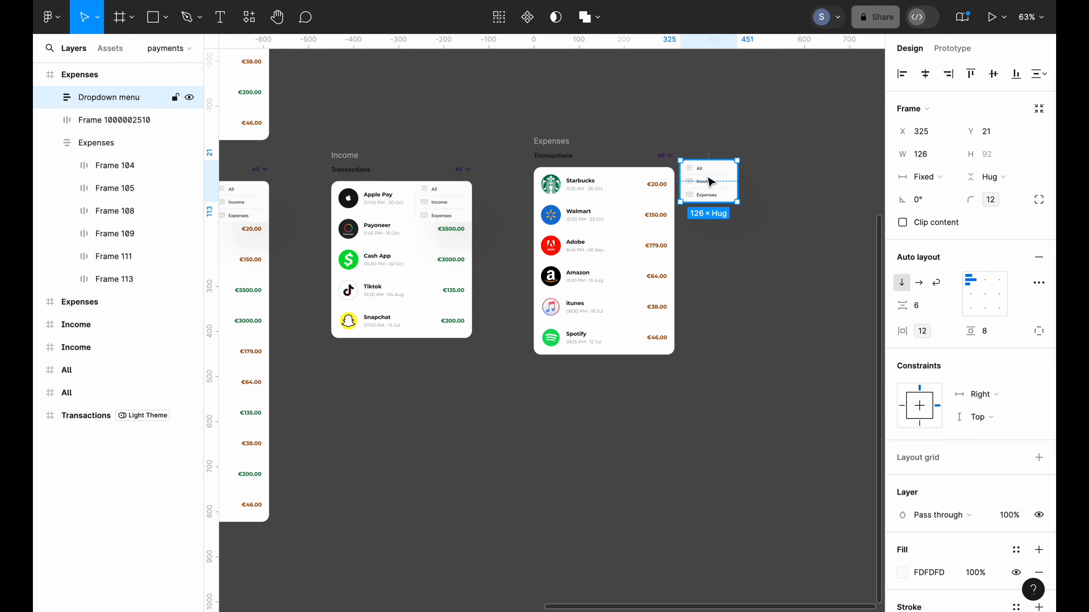
pyautogui.moveTo(709, 177); pyautogui.dragTo(649, 182)
pyautogui.press('Left')
pyautogui.press('Left')
pyautogui.press('Left')
pyautogui.press('Left')
pyautogui.press('Left')
pyautogui.press('Left')
pyautogui.click(729, 180)
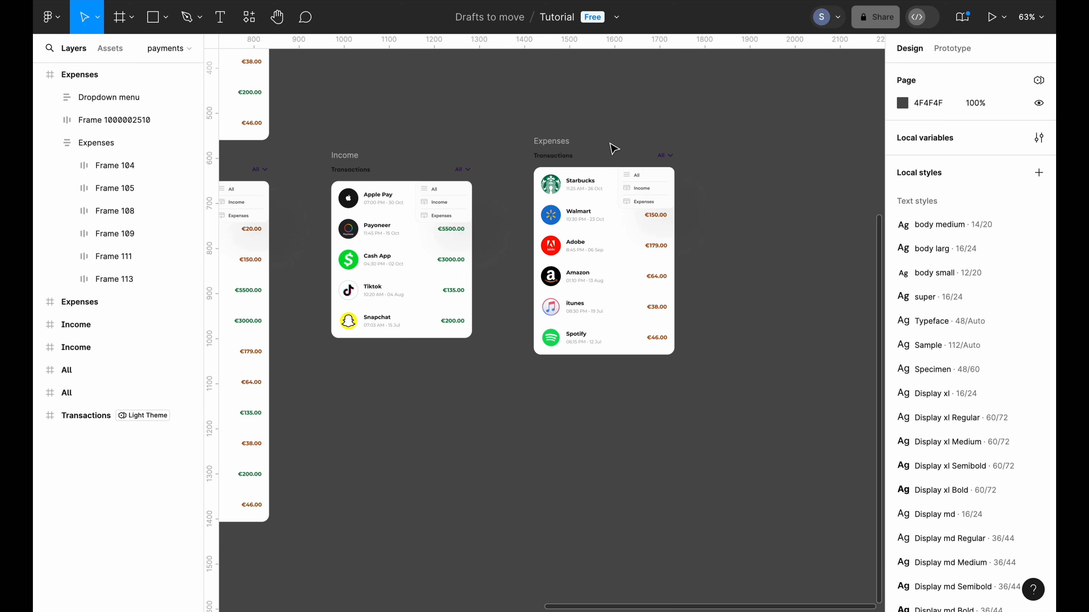
pyautogui.click(554, 140)
pyautogui.click(603, 137)
# Rename the lower All frame to 'All Dropdown'
pyautogui.scroll(-5, 603, 138)
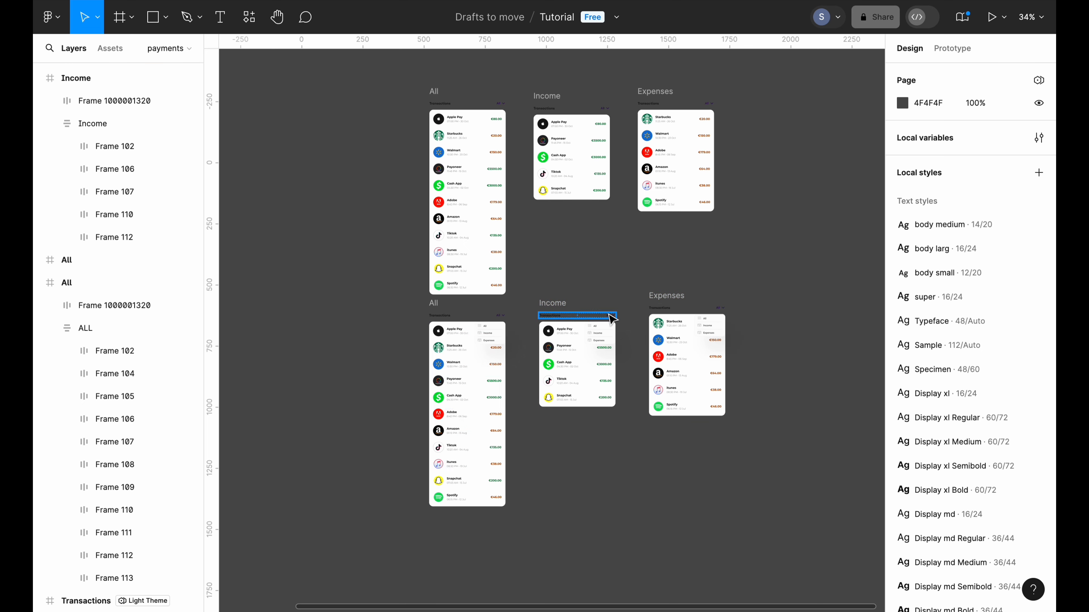
pyautogui.scroll(3, 586, 265)
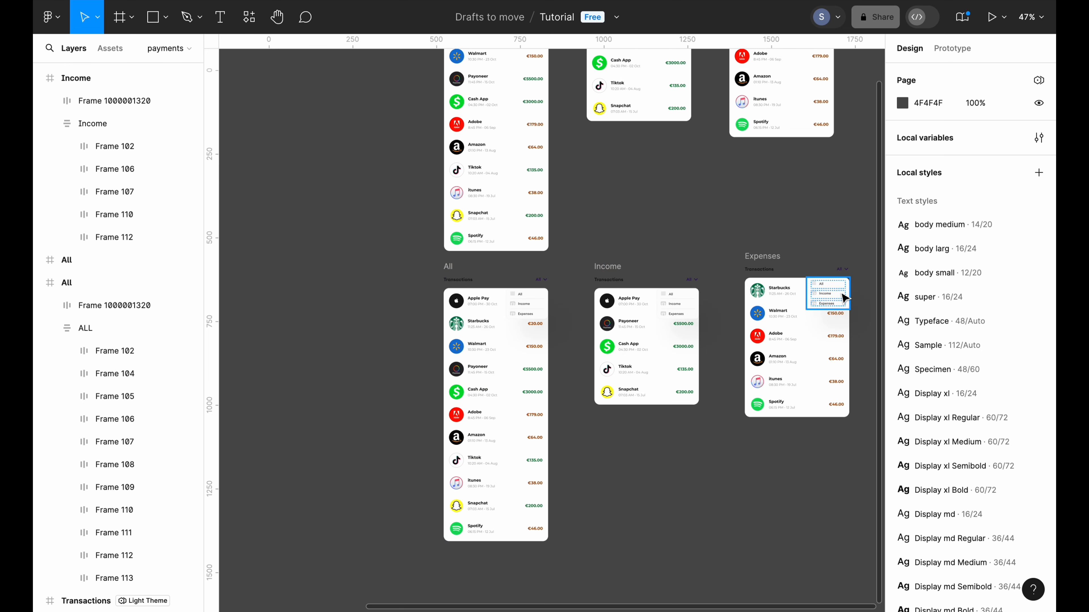
pyautogui.click(66, 259)
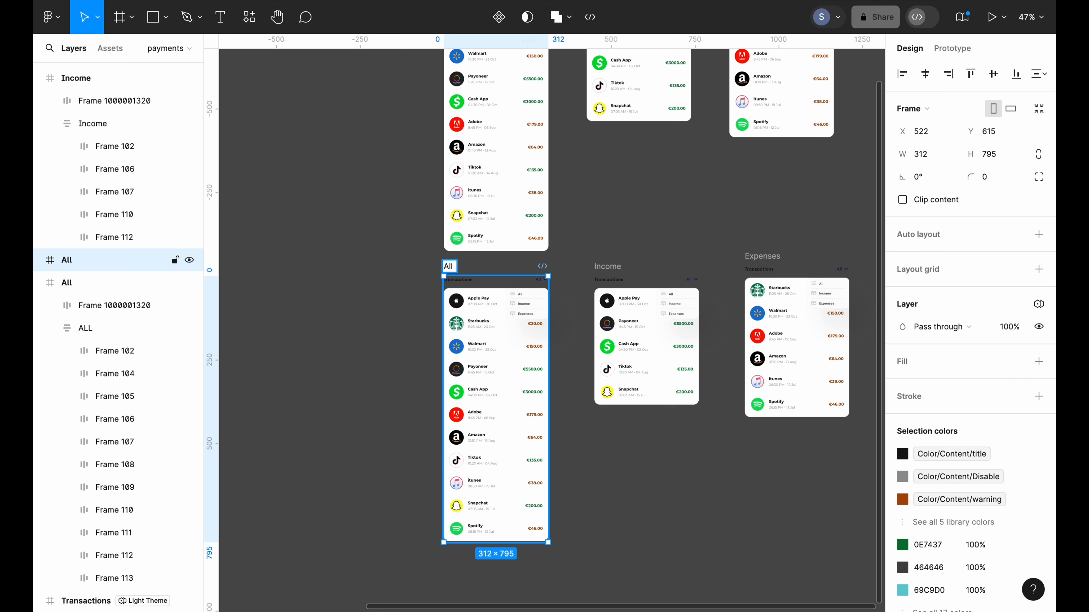
pyautogui.write('Dropdown')
pyautogui.click(578, 269)
# Rename the lower Income frame to 'Income Dropdown'
pyautogui.click(606, 266)
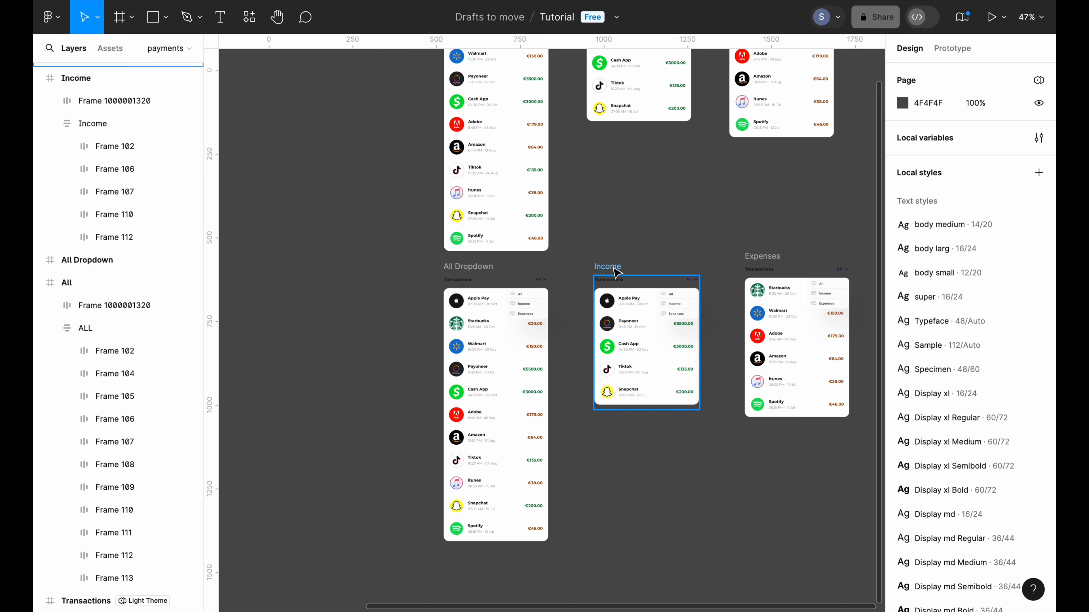
pyautogui.doubleClick(612, 266)
pyautogui.click(623, 266)
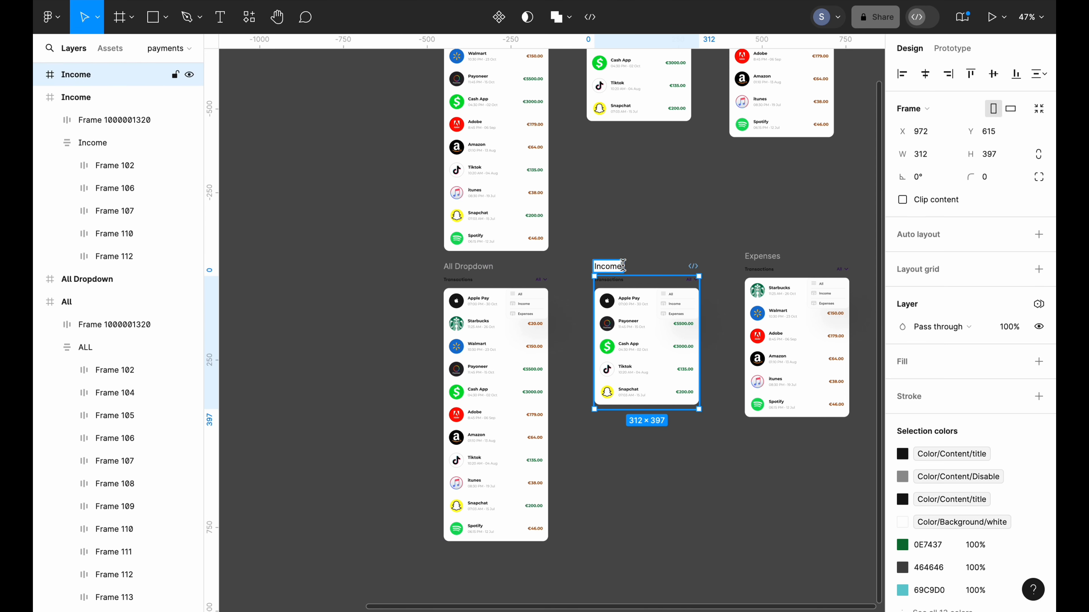
pyautogui.write('Dropdown')
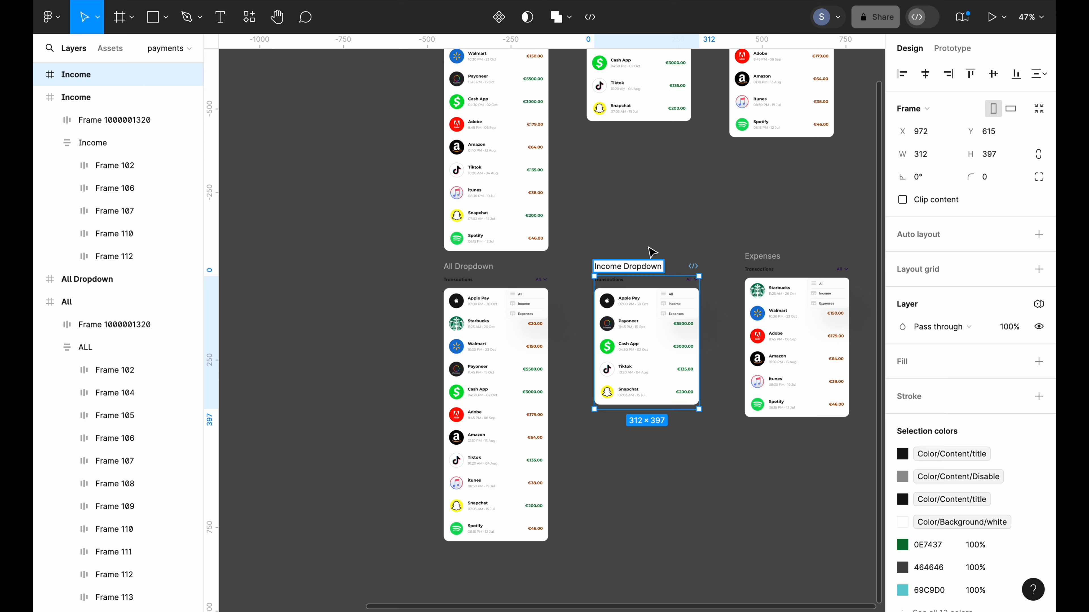
pyautogui.click(649, 255)
# Rename the lower Expenses frame to 'Expenses Dropdown'
pyautogui.hscroll(5, 654, 249)
pyautogui.doubleClick(649, 271)
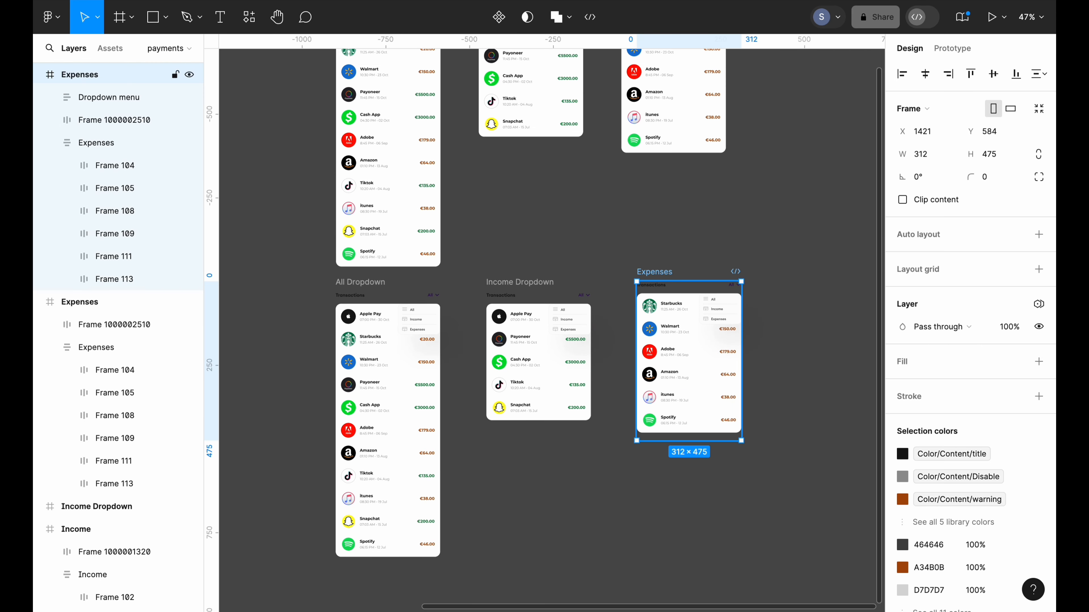
pyautogui.press('Right')
pyautogui.write('Dro')
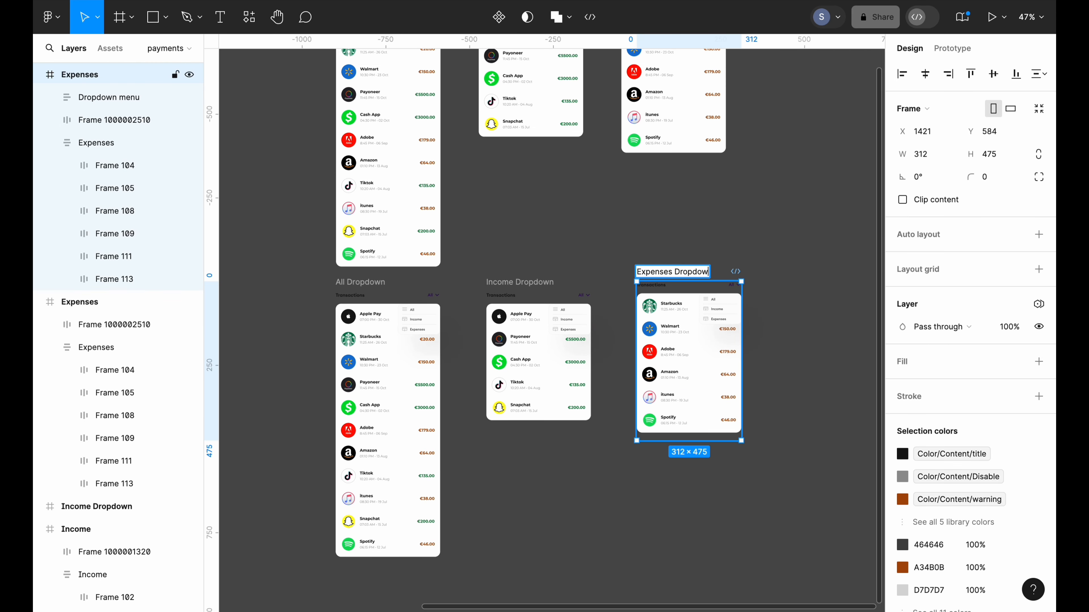
pyautogui.click(722, 242)
# Marquee-select all six transaction frames
pyautogui.scroll(-3, 749, 247)
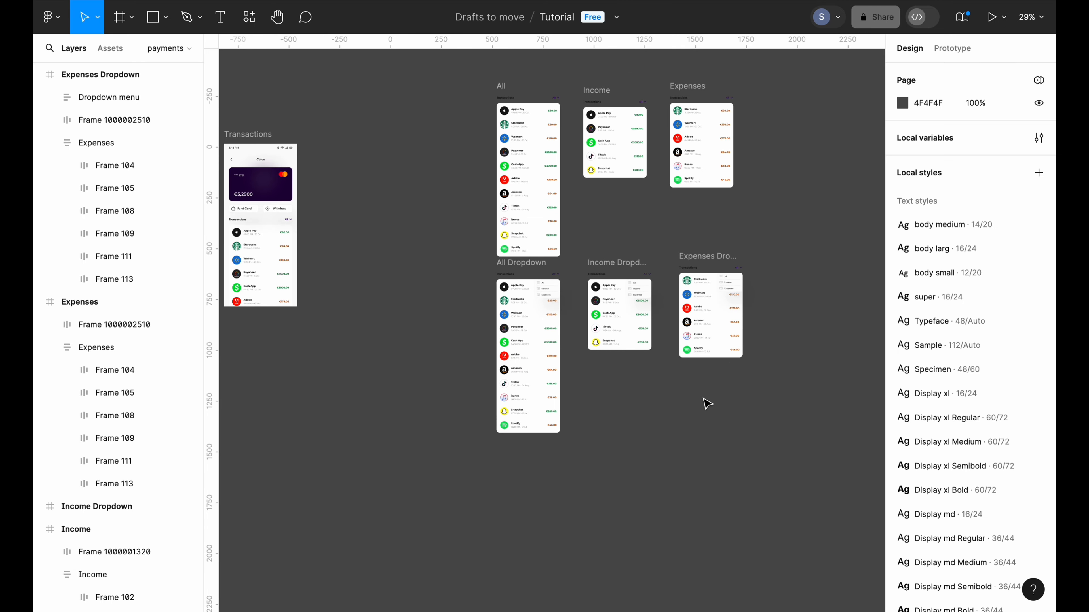
pyautogui.hscroll(1, 707, 403)
pyautogui.scroll(1, 694, 410)
pyautogui.scroll(1, 674, 416)
pyautogui.hscroll(1, 674, 416)
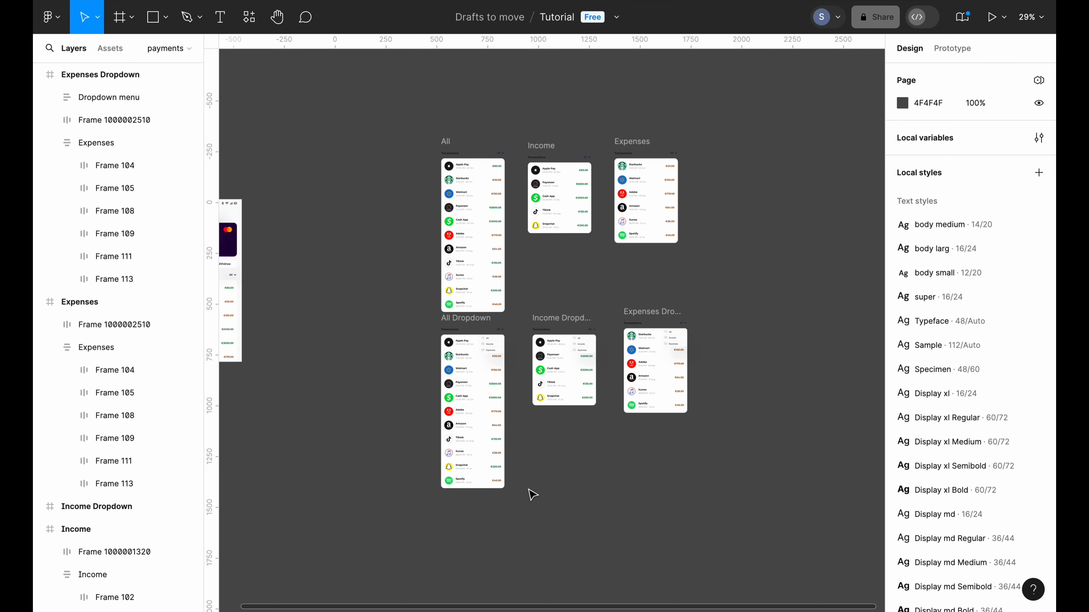
pyautogui.moveTo(420, 494); pyautogui.dragTo(746, 130)
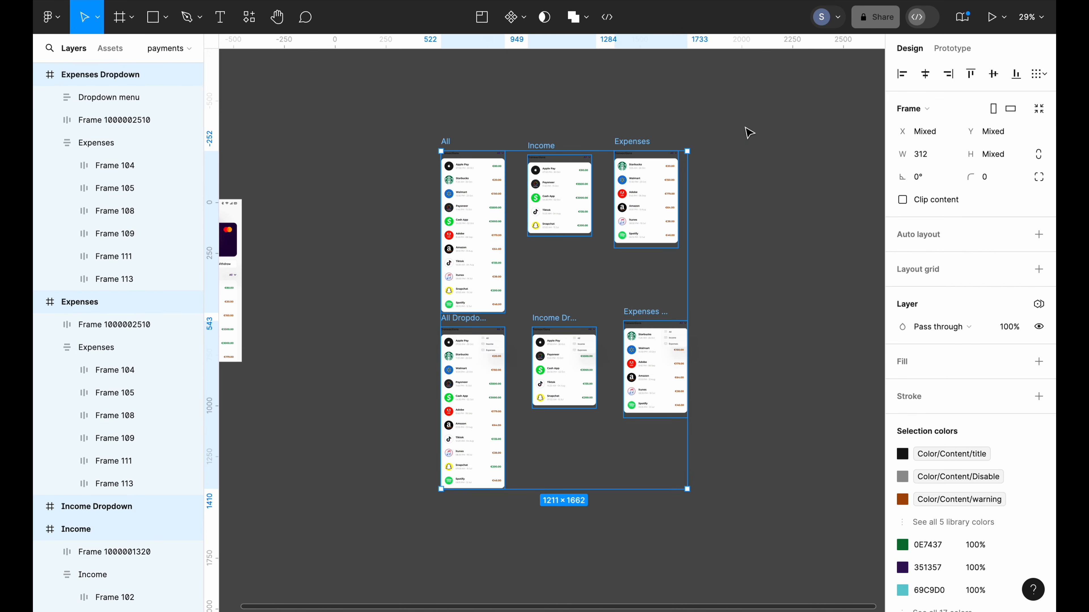
# Create Component 55 from the six frames and verify each variant's Property 1 value
pyautogui.click(517, 17)
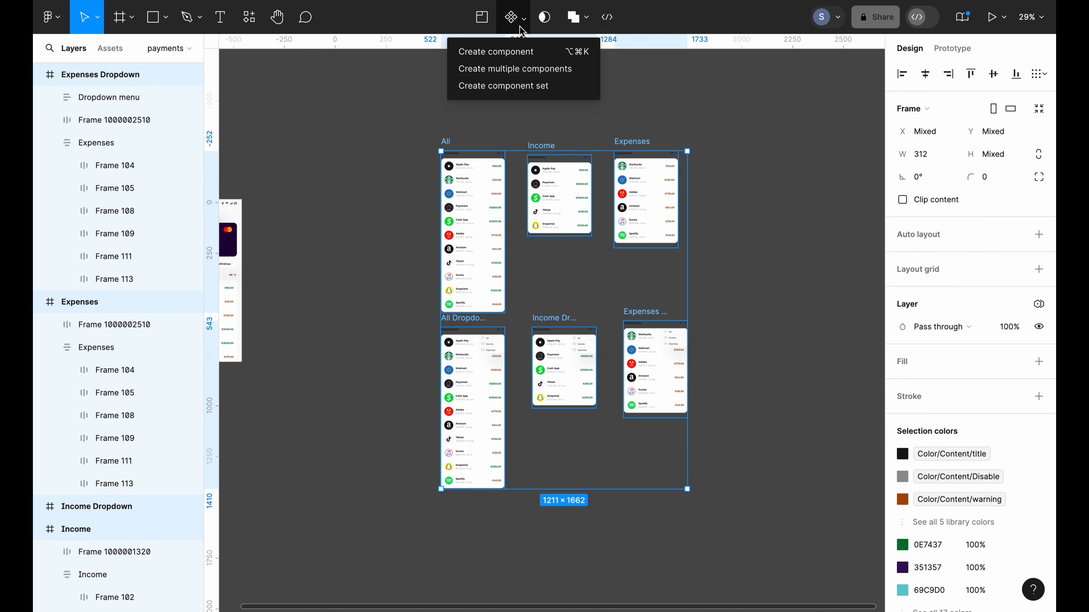
pyautogui.click(533, 94)
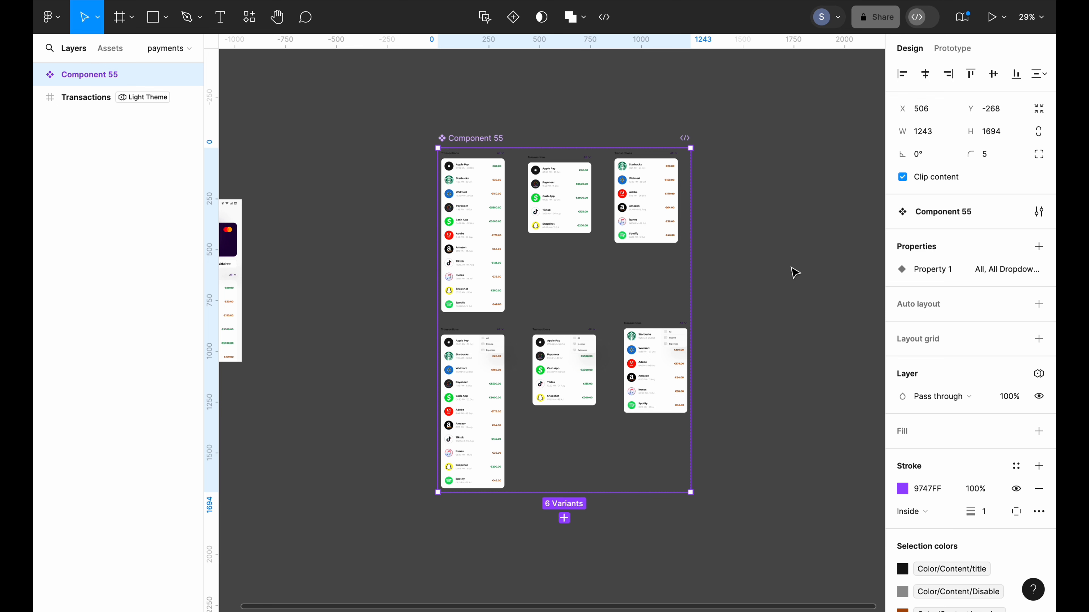
pyautogui.click(490, 222)
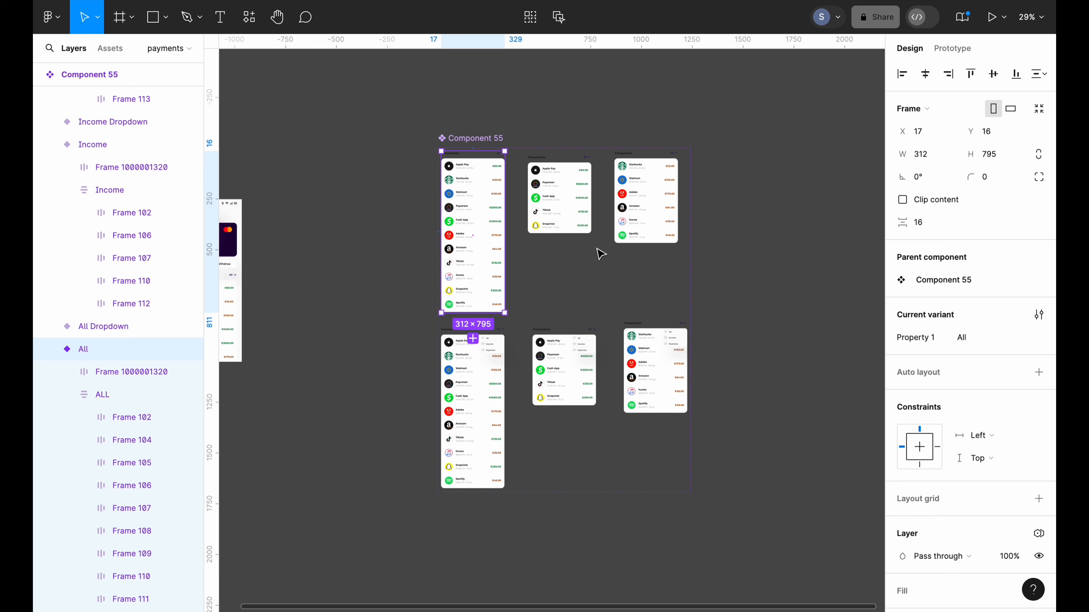
pyautogui.click(571, 228)
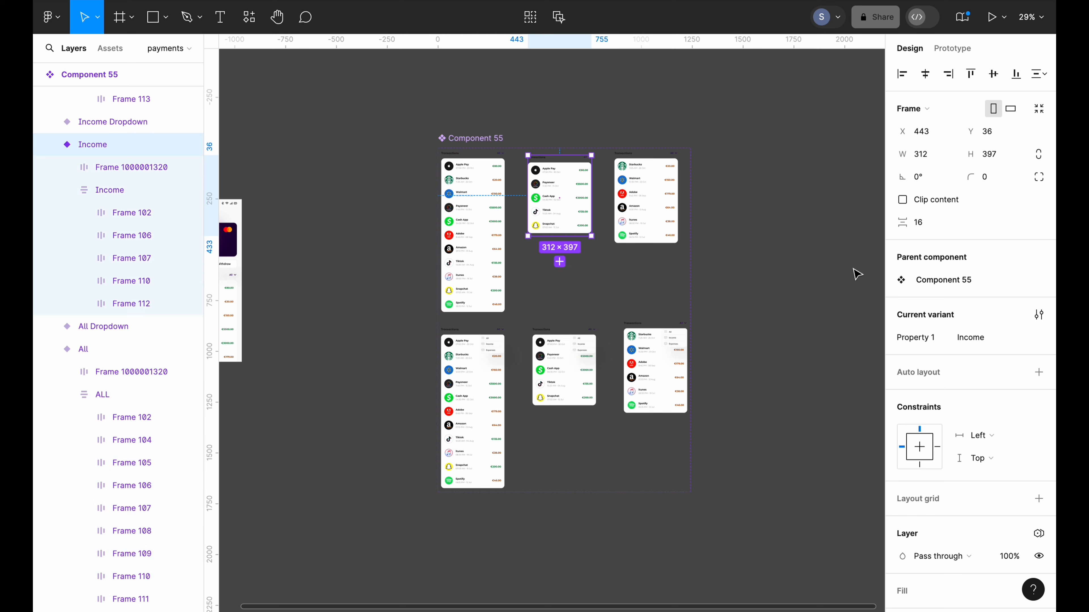
pyautogui.click(654, 211)
pyautogui.click(471, 339)
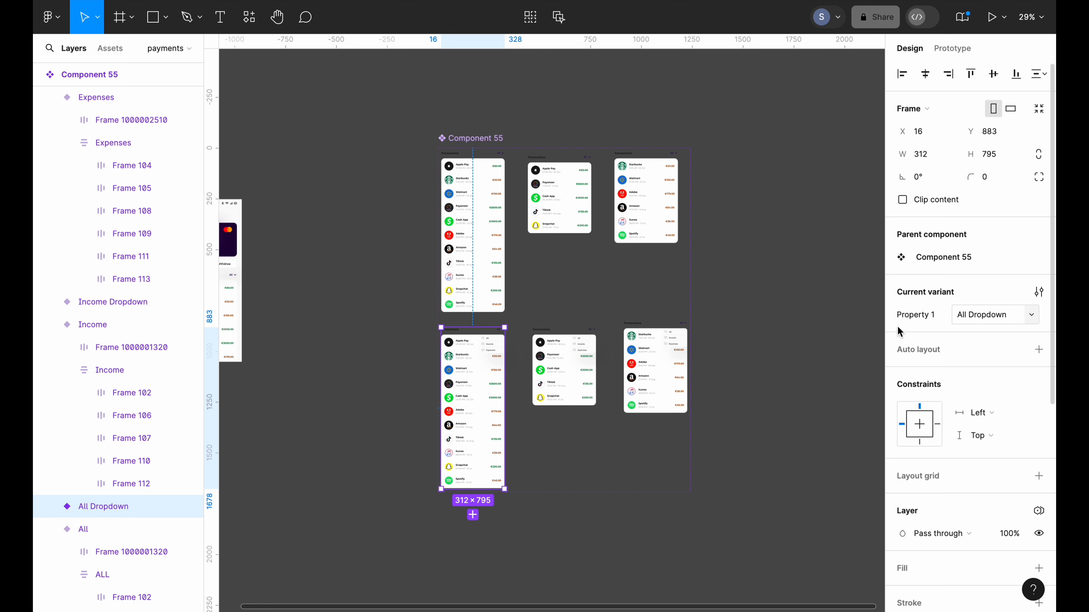
pyautogui.click(536, 362)
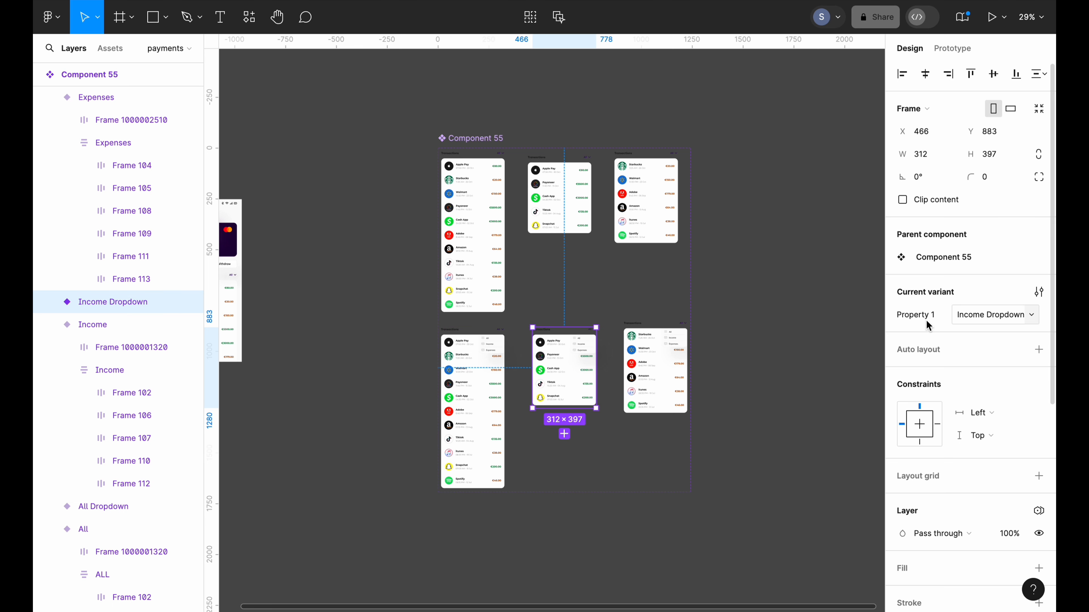
pyautogui.click(655, 365)
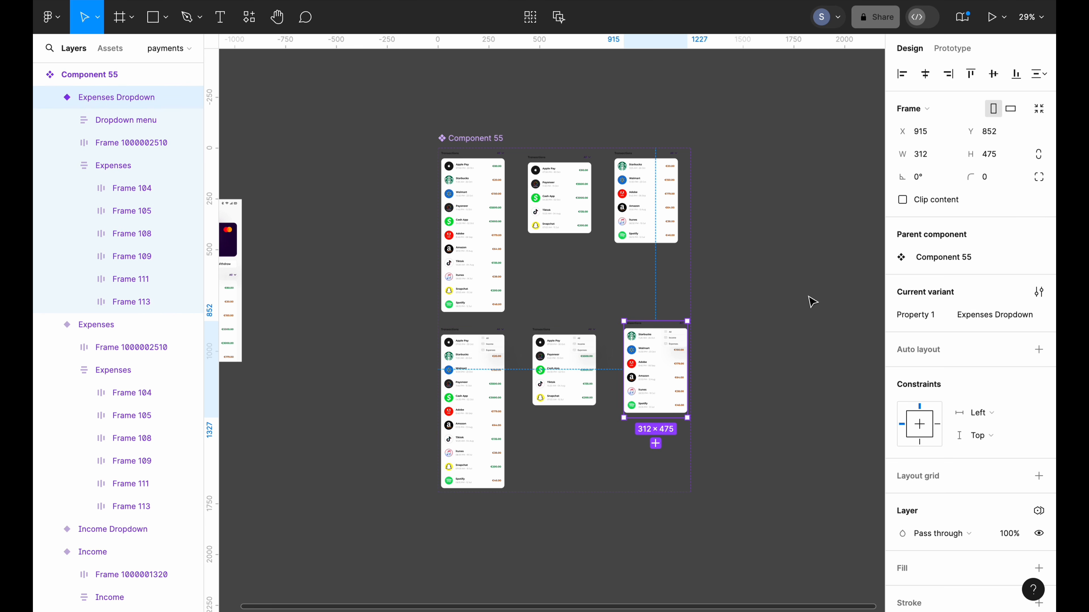
pyautogui.click(756, 294)
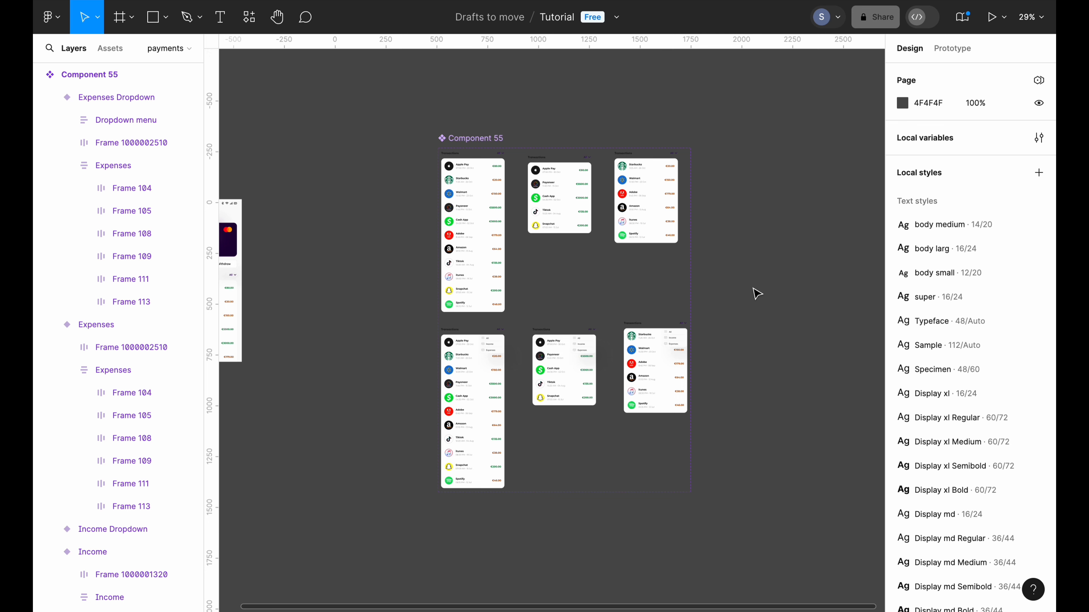
# Link the All variant's filter to All Dropdown with an instant On click → Change to interaction
pyautogui.hscroll(-2, 756, 294)
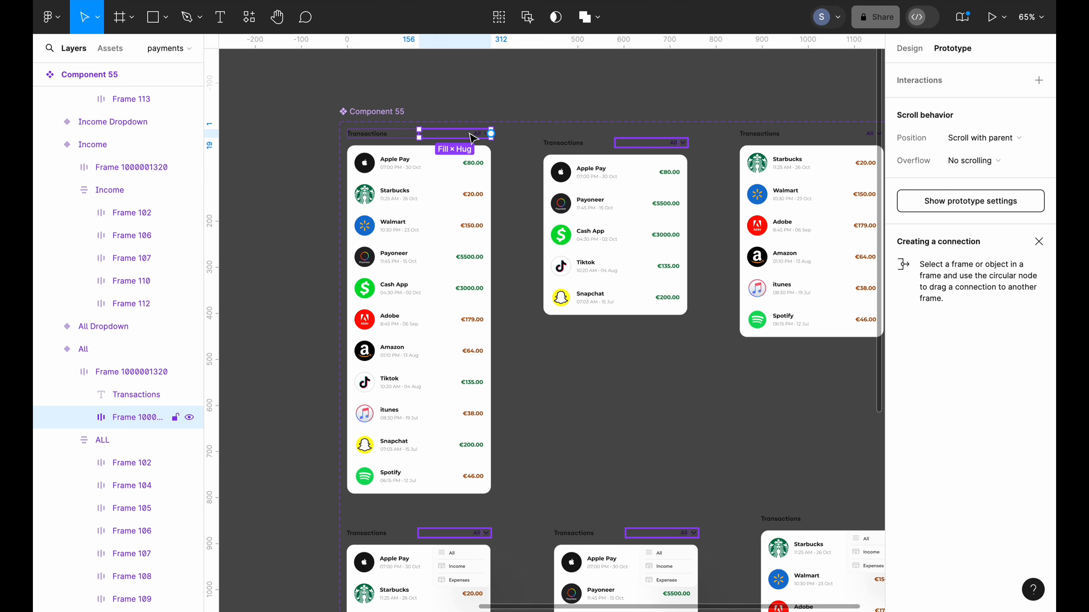
pyautogui.scroll(-1, 467, 142)
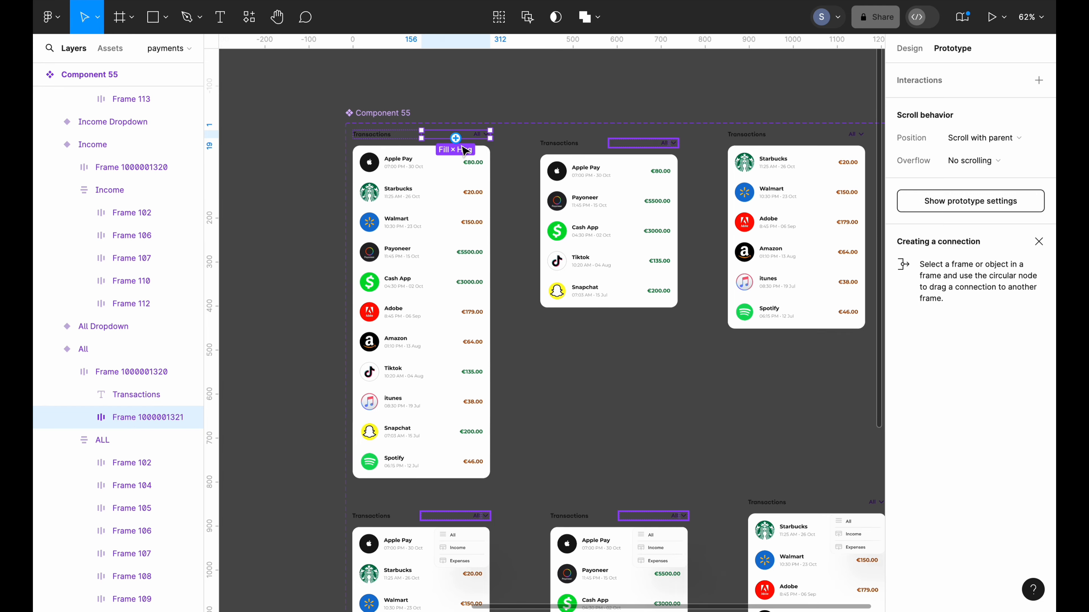
pyautogui.scroll(-2, 465, 150)
pyautogui.moveTo(441, 90); pyautogui.dragTo(437, 470)
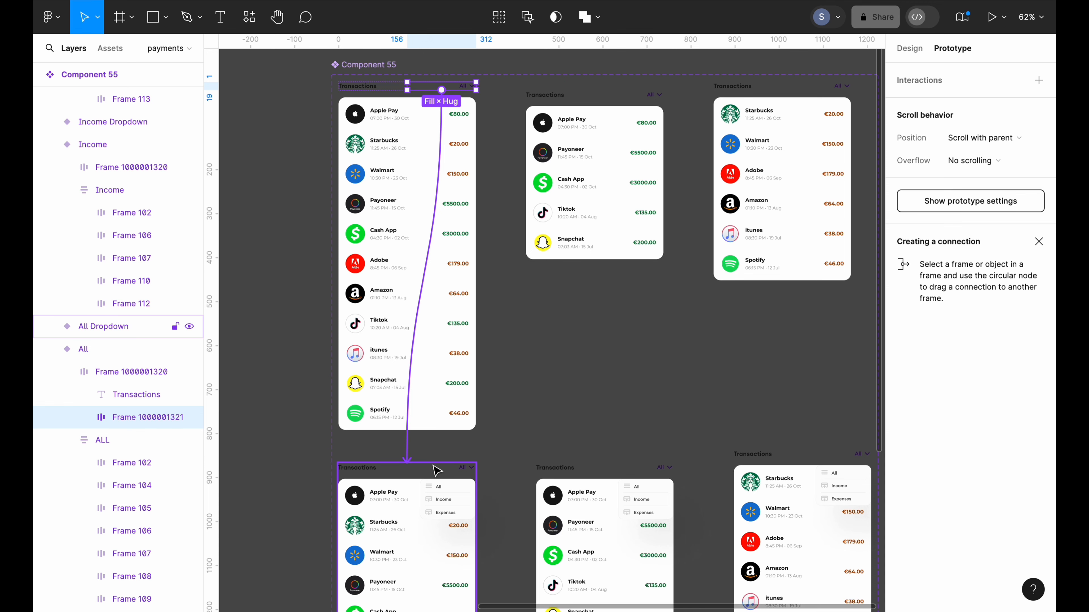
pyautogui.moveTo(436, 470); pyautogui.dragTo(436, 471)
pyautogui.hscroll(-2, 523, 260)
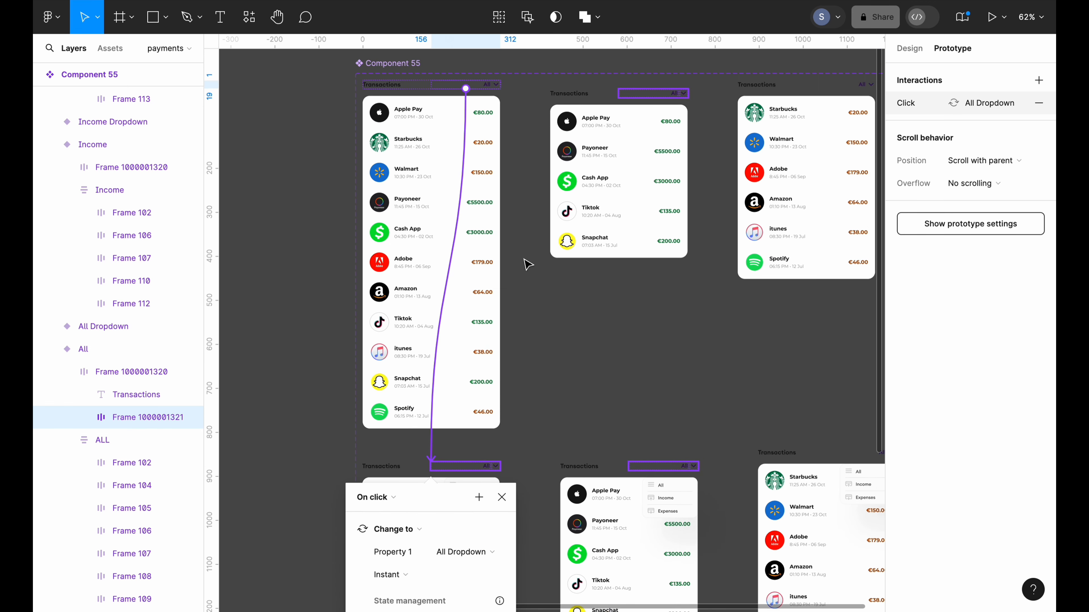
pyautogui.scroll(-1, 532, 224)
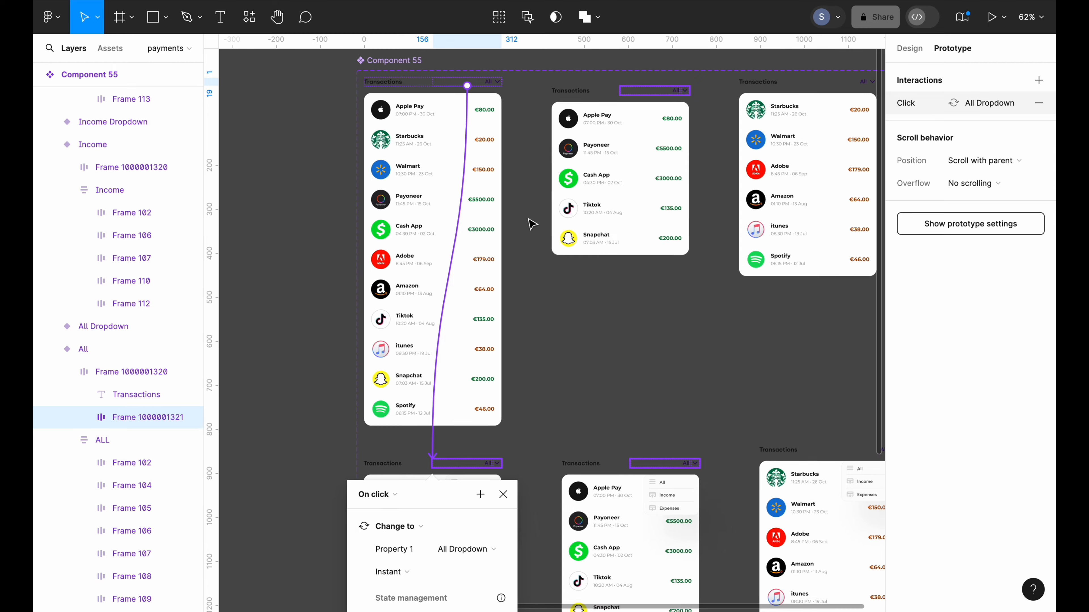
pyautogui.scroll(-3, 532, 224)
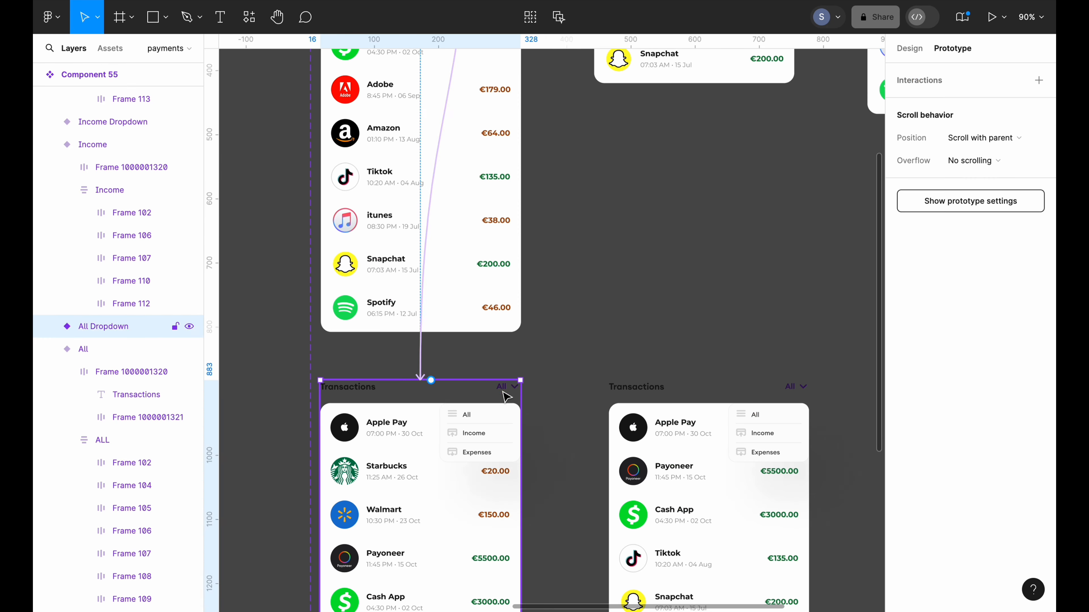
# Link the All Dropdown header to the All variant with On click → Change to
pyautogui.doubleClick(504, 391)
pyautogui.doubleClick(504, 391)
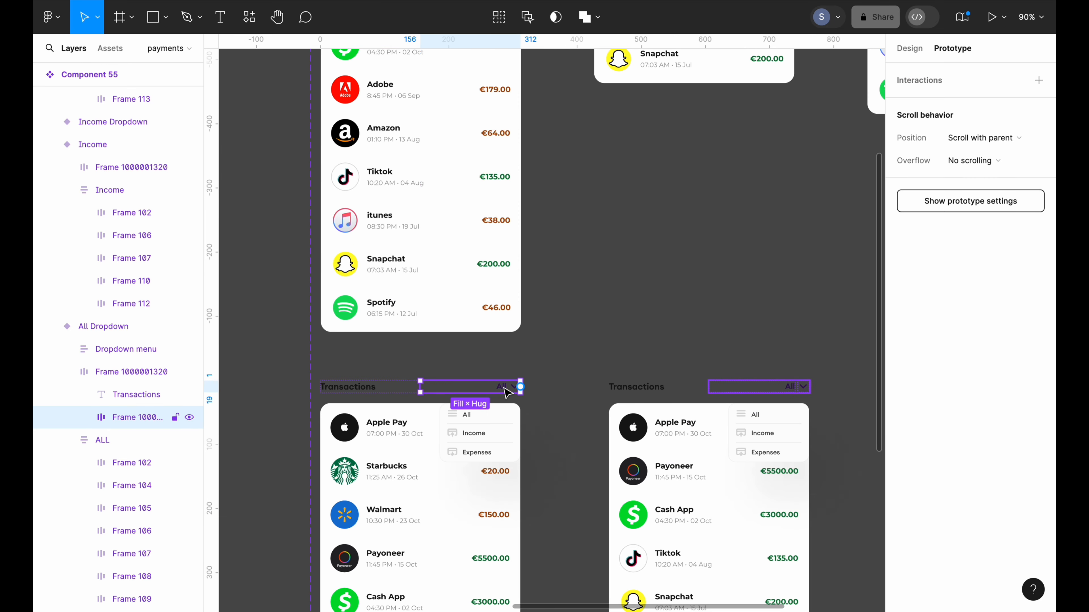
pyautogui.scroll(-5, 506, 391)
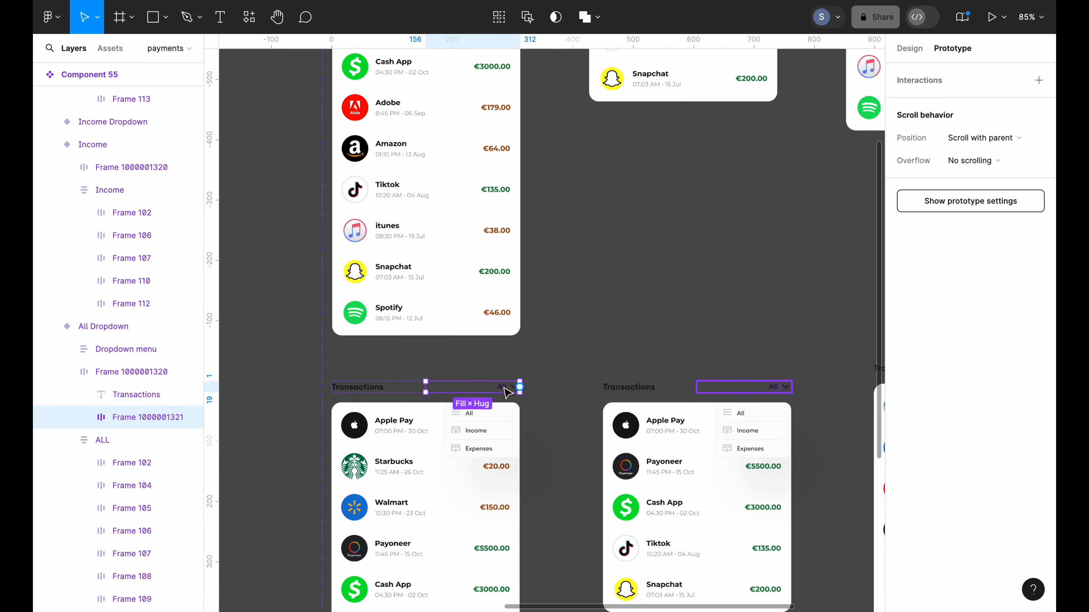
pyautogui.scroll(5, 517, 466)
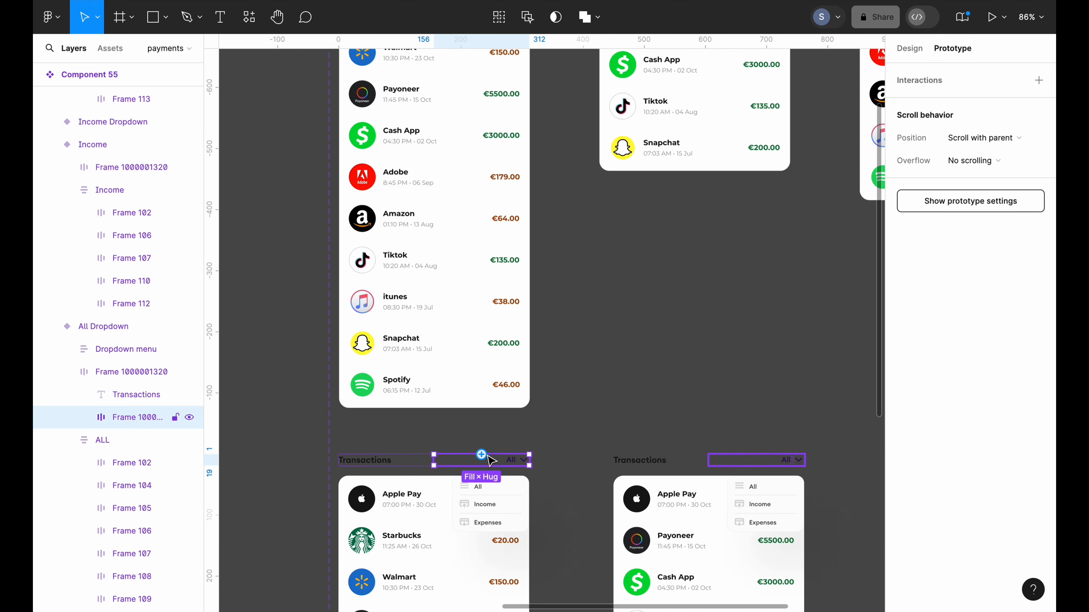
pyautogui.moveTo(481, 454); pyautogui.dragTo(480, 404)
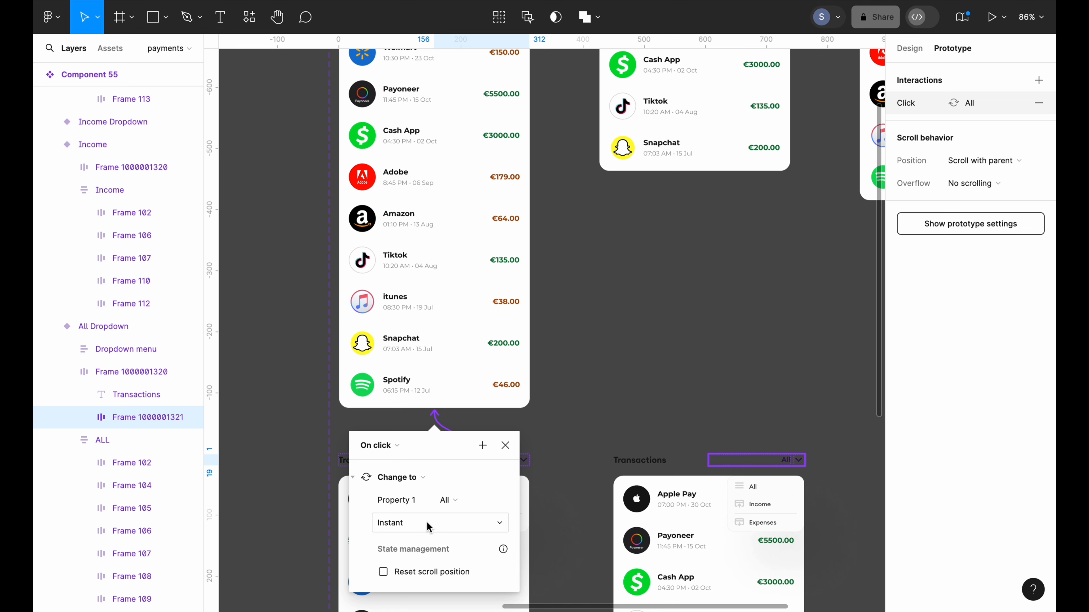
pyautogui.click(571, 428)
pyautogui.scroll(-3, 571, 428)
# Link the dropdown's All menu row back to the All variant, instantly
pyautogui.doubleClick(473, 392)
pyautogui.doubleClick(473, 393)
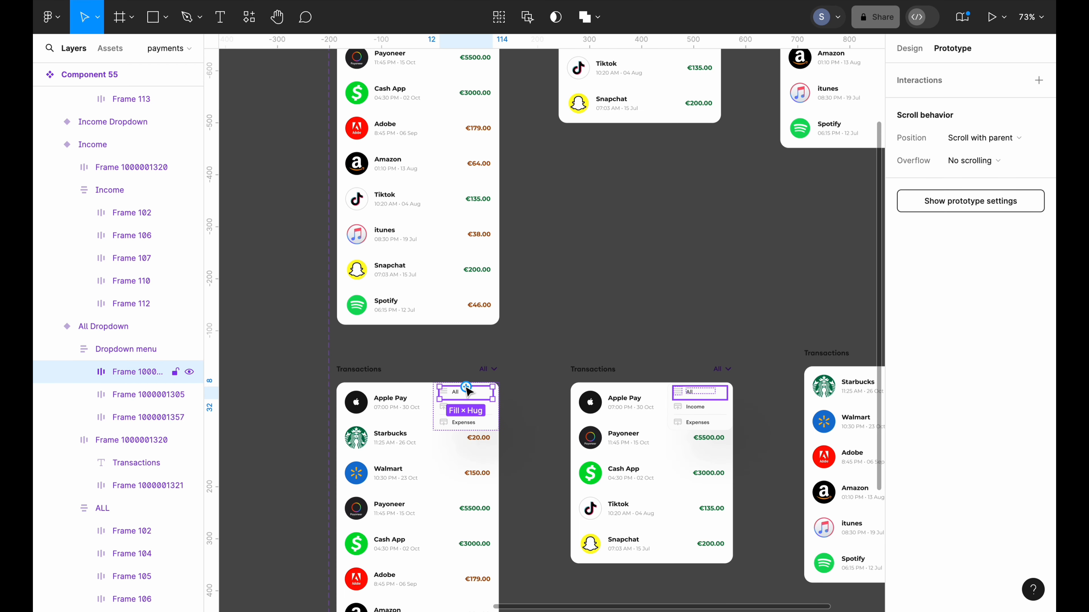
pyautogui.moveTo(466, 387); pyautogui.dragTo(457, 304)
pyautogui.hscroll(-3, 510, 389)
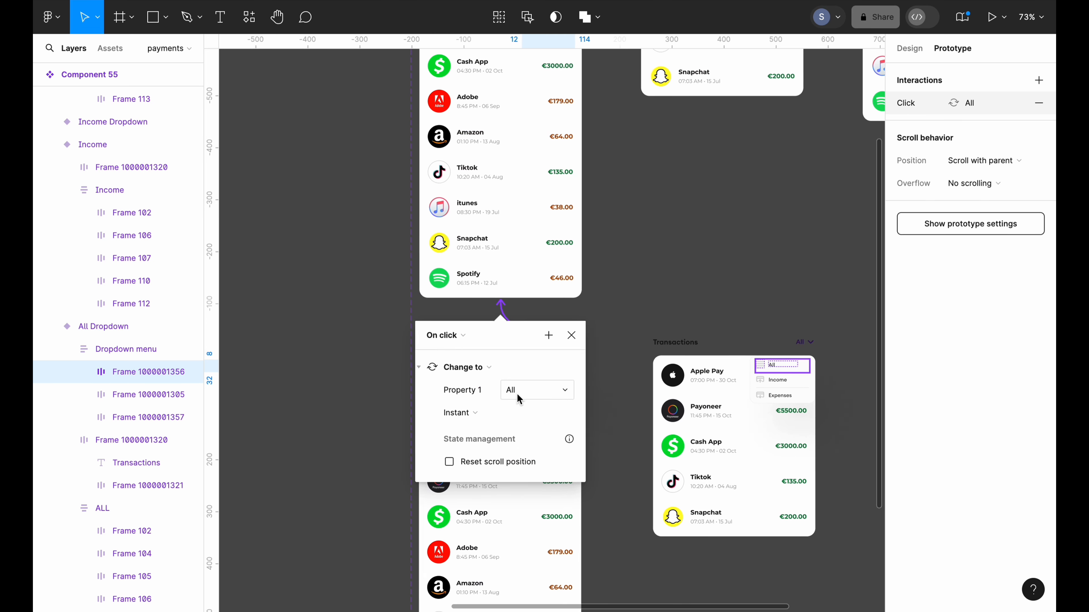
pyautogui.scroll(1, 517, 394)
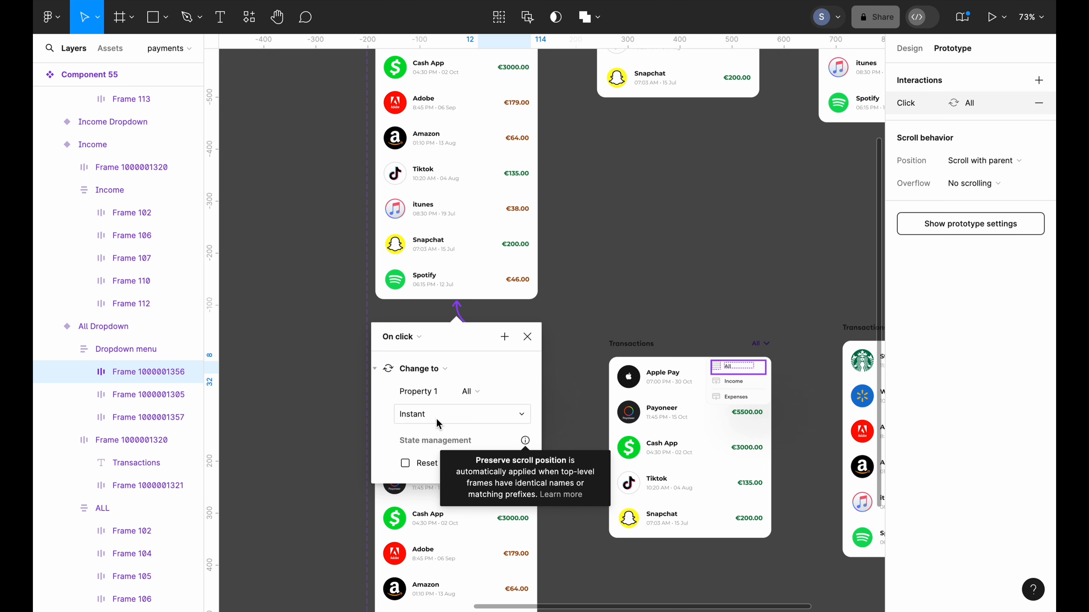
pyautogui.click(559, 413)
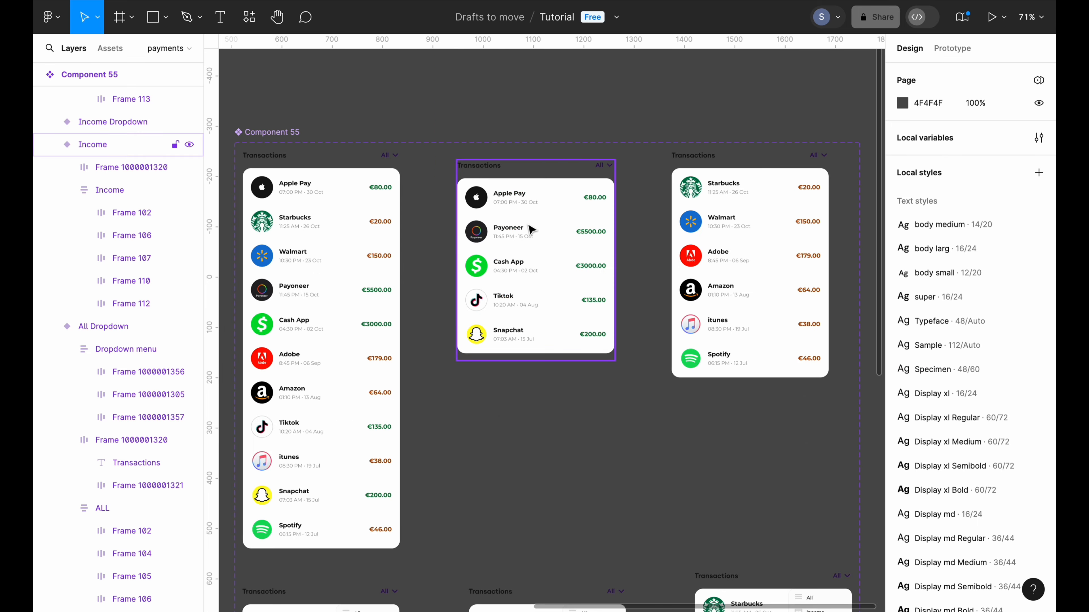
# Relabel the Income variant's filter text from All to Income
pyautogui.scroll(4, 529, 225)
pyautogui.scroll(2, 532, 230)
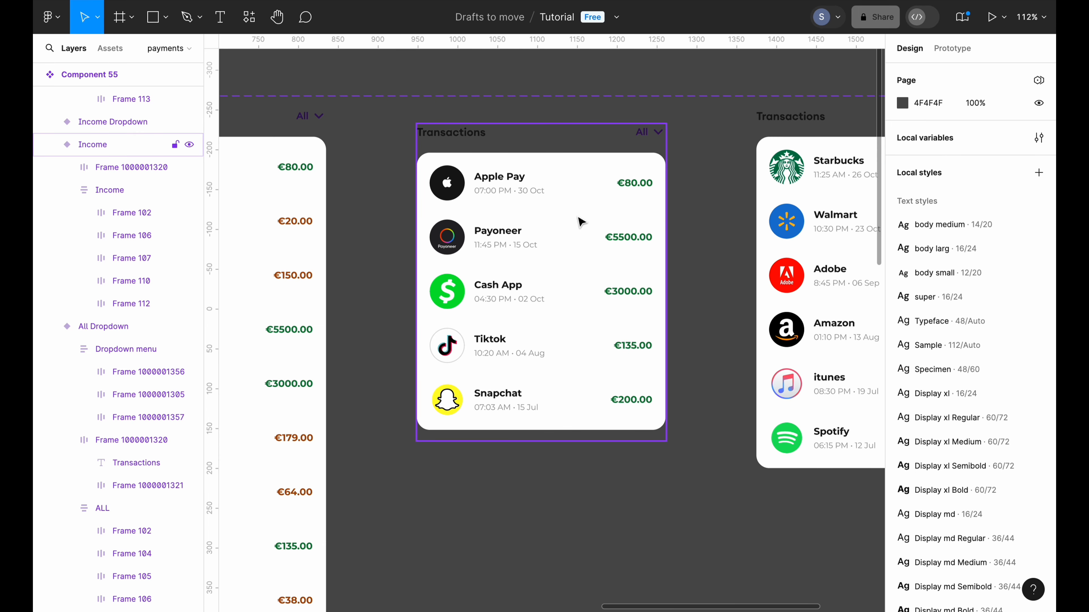
pyautogui.scroll(-3, 581, 222)
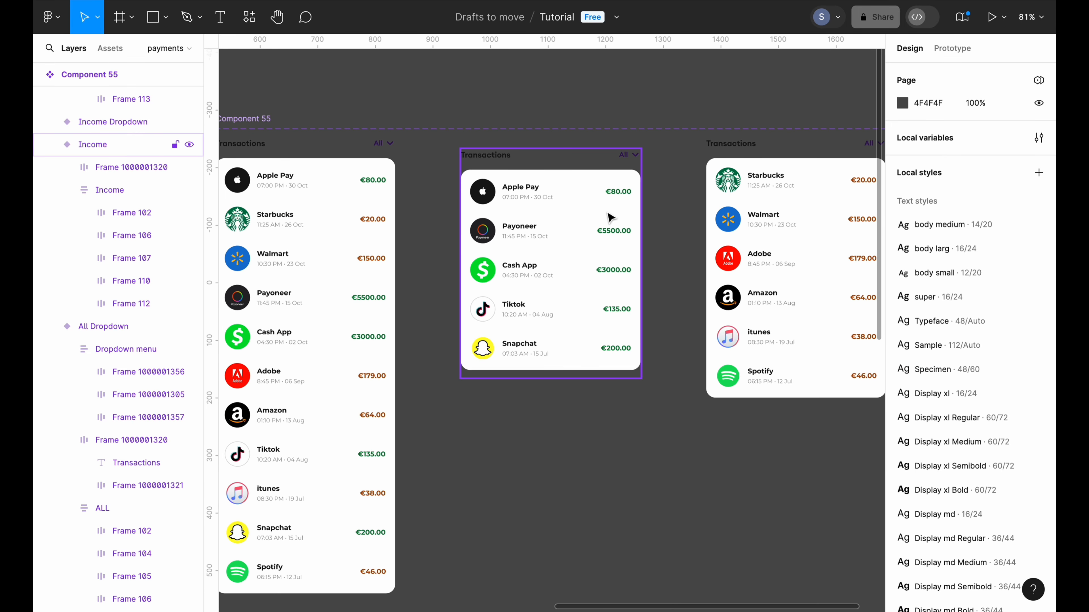
pyautogui.click(626, 158)
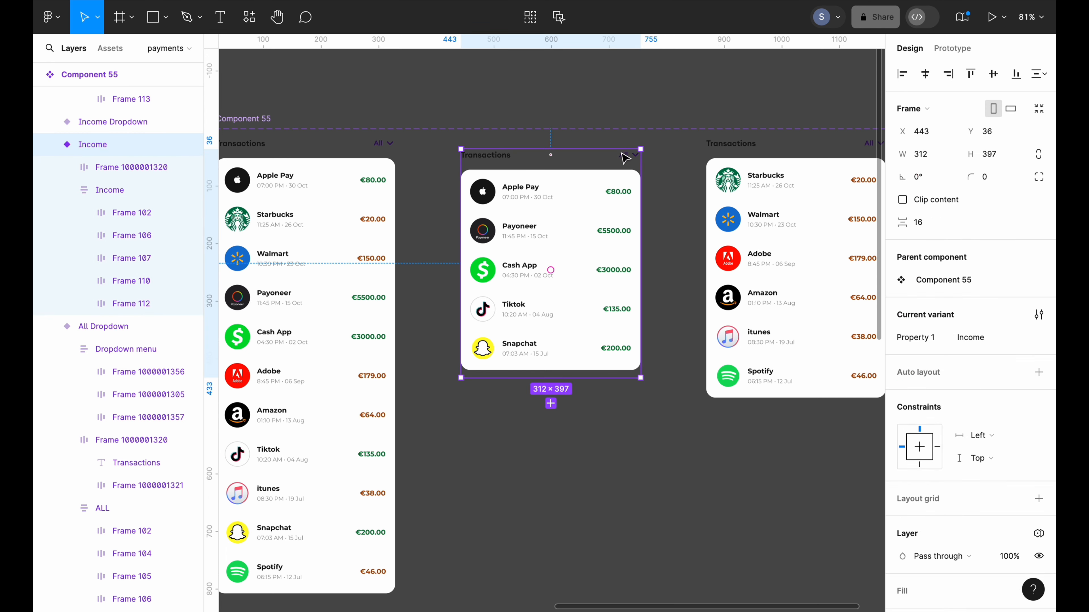
pyautogui.click(626, 161)
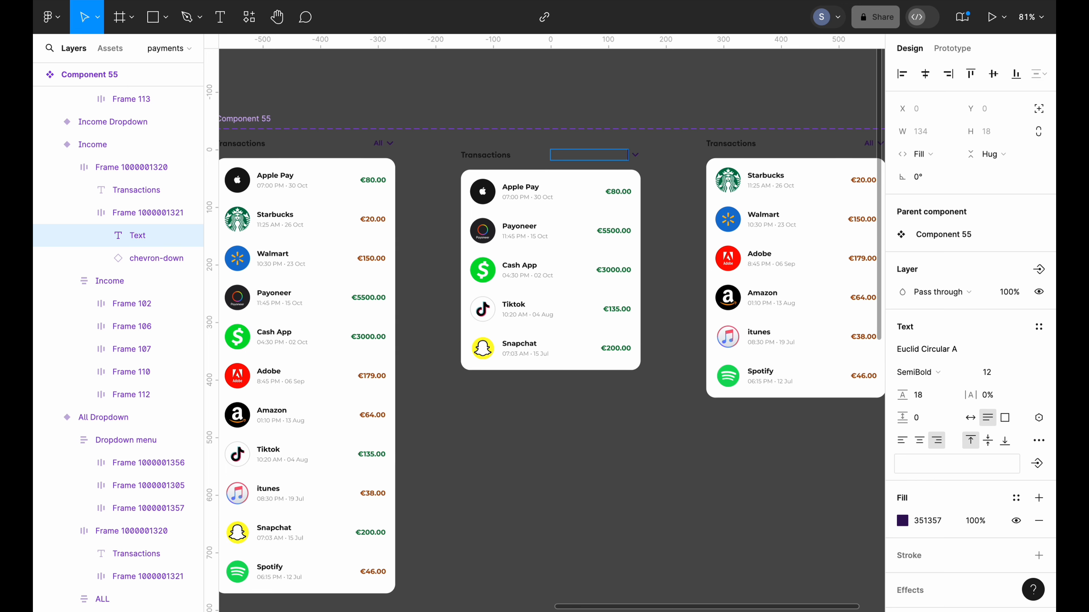
pyautogui.write('Income')
pyautogui.press('Escape')
pyautogui.click(664, 289)
# Change the Expenses variant's filter label to Expenses
pyautogui.hscroll(5, 661, 284)
pyautogui.scroll(1, 661, 284)
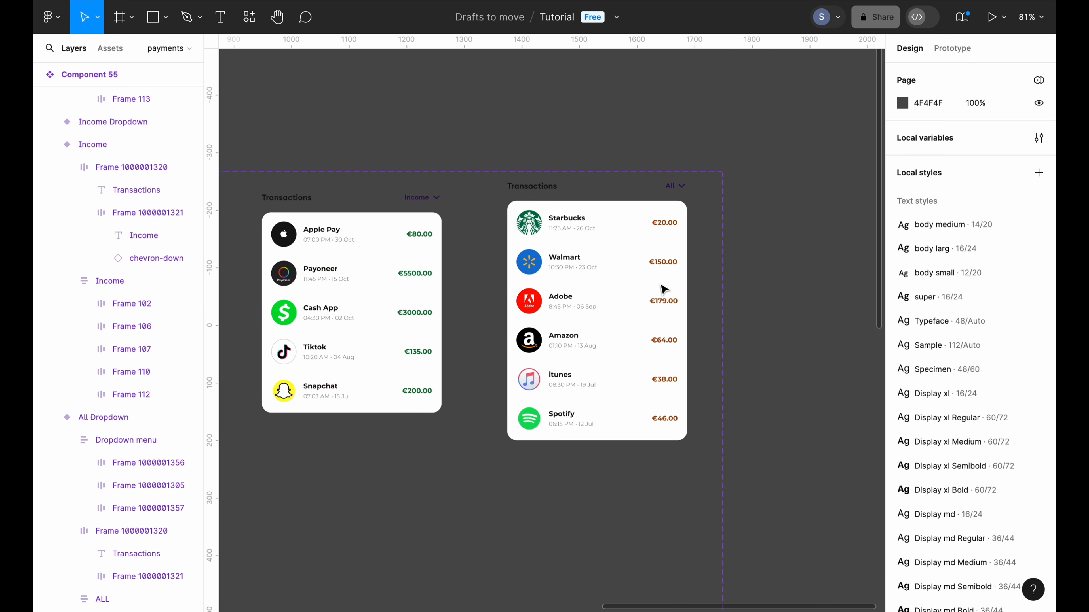
pyautogui.doubleClick(673, 189)
pyautogui.doubleClick(675, 192)
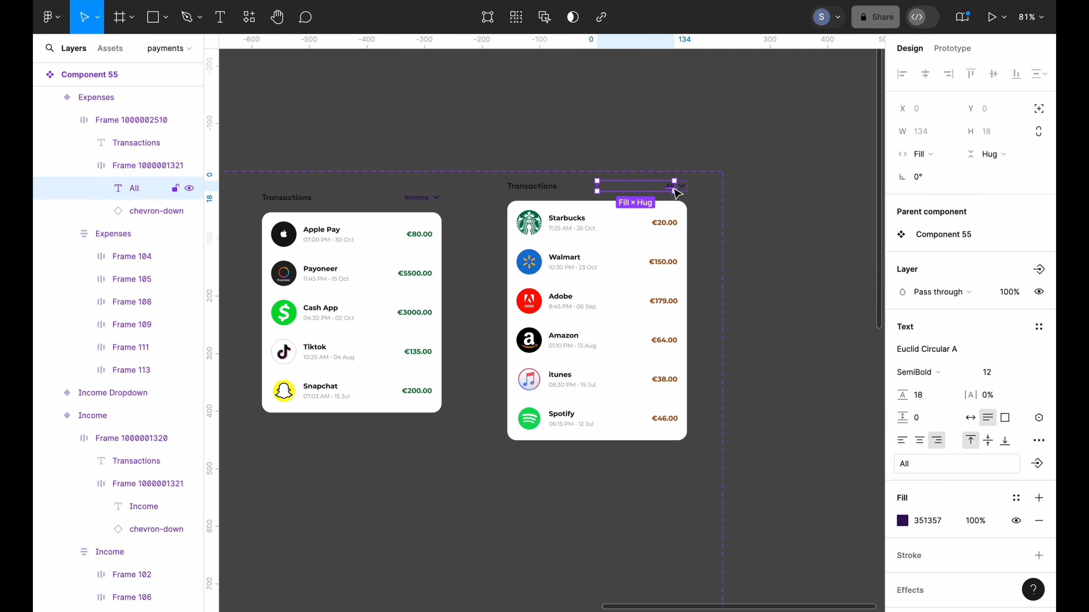
pyautogui.doubleClick(672, 187)
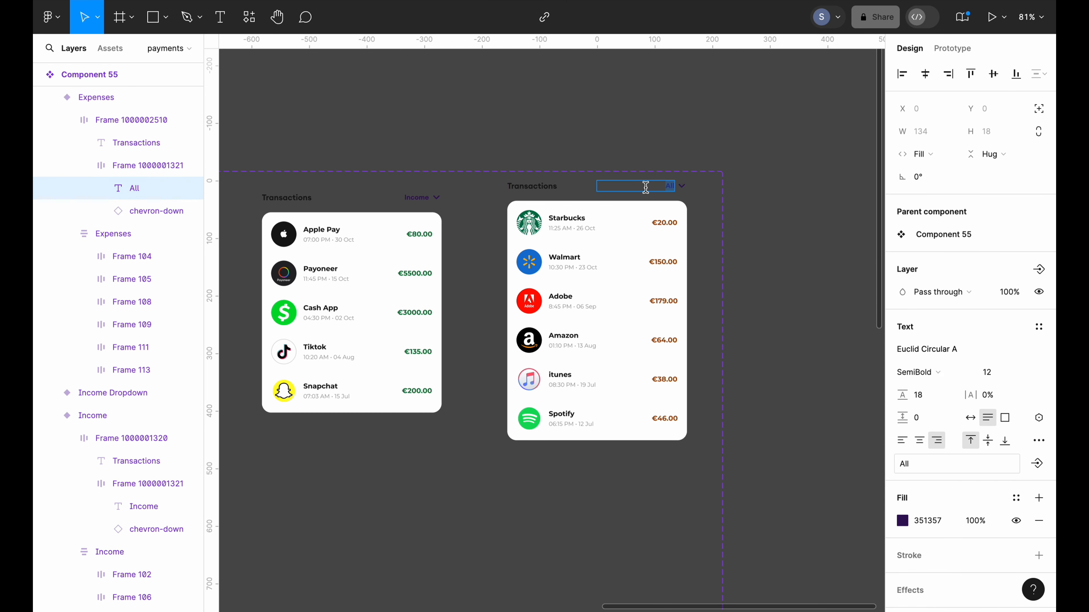
pyautogui.write('Expenses')
pyautogui.click(799, 235)
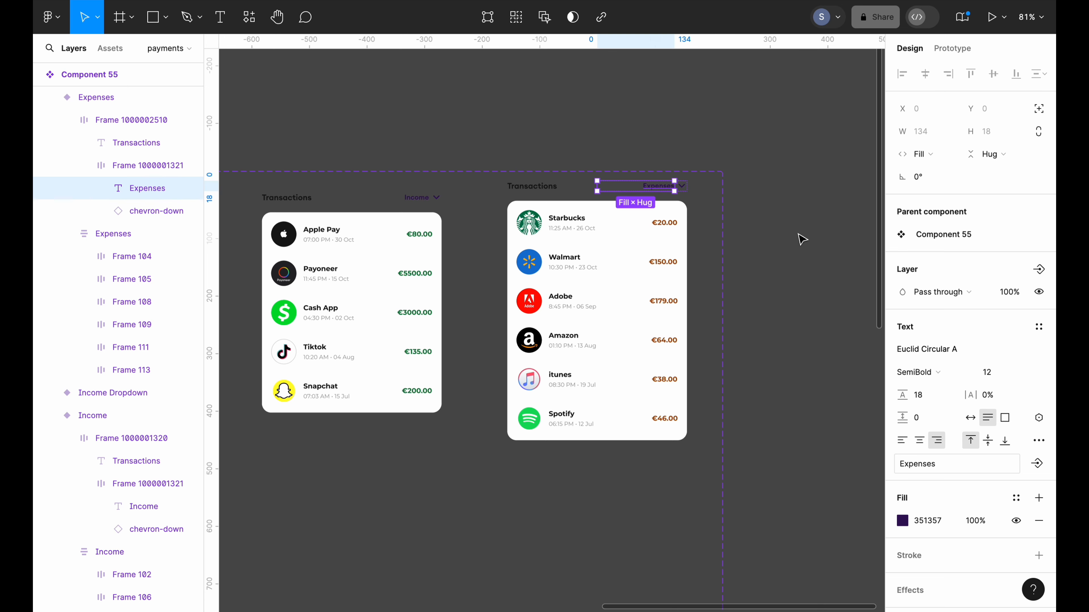
pyautogui.click(798, 236)
# Relabel the Income Dropdown variant's filter text to Income
pyautogui.scroll(-5, 799, 235)
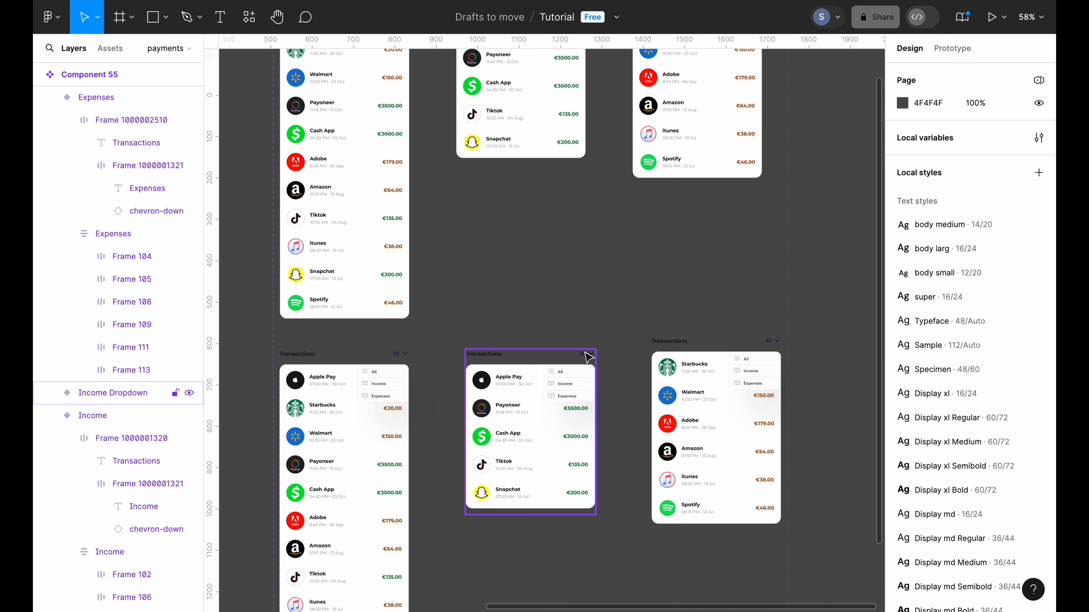
pyautogui.scroll(10, 588, 356)
pyautogui.keyDown('ctrl'); pyautogui.click(588, 360); pyautogui.keyUp('ctrl')
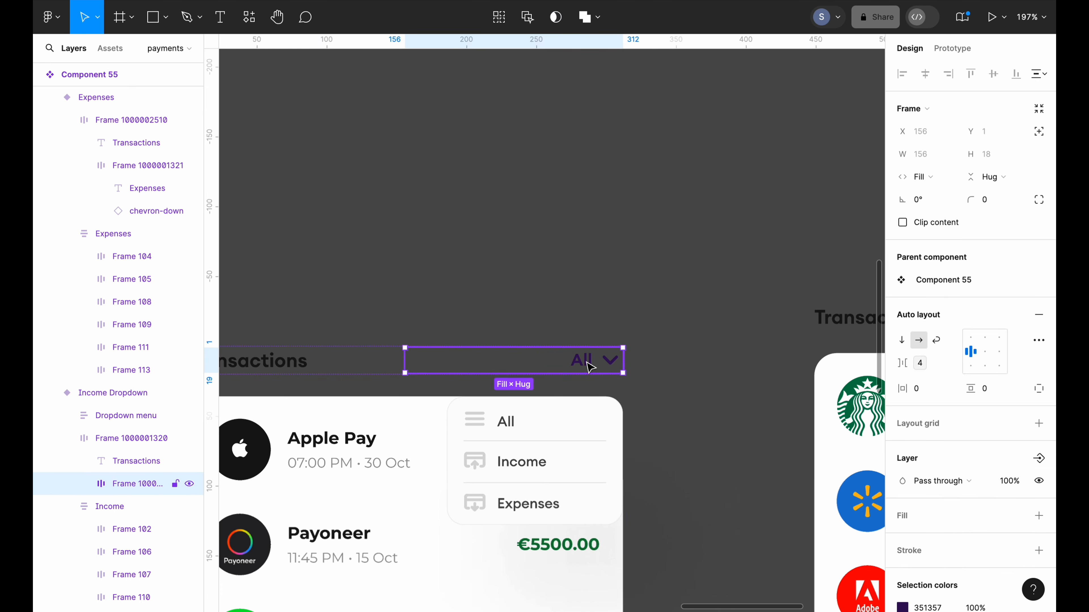
pyautogui.doubleClick(588, 360)
pyautogui.scroll(-5, 589, 366)
pyautogui.hscroll(-3, 589, 366)
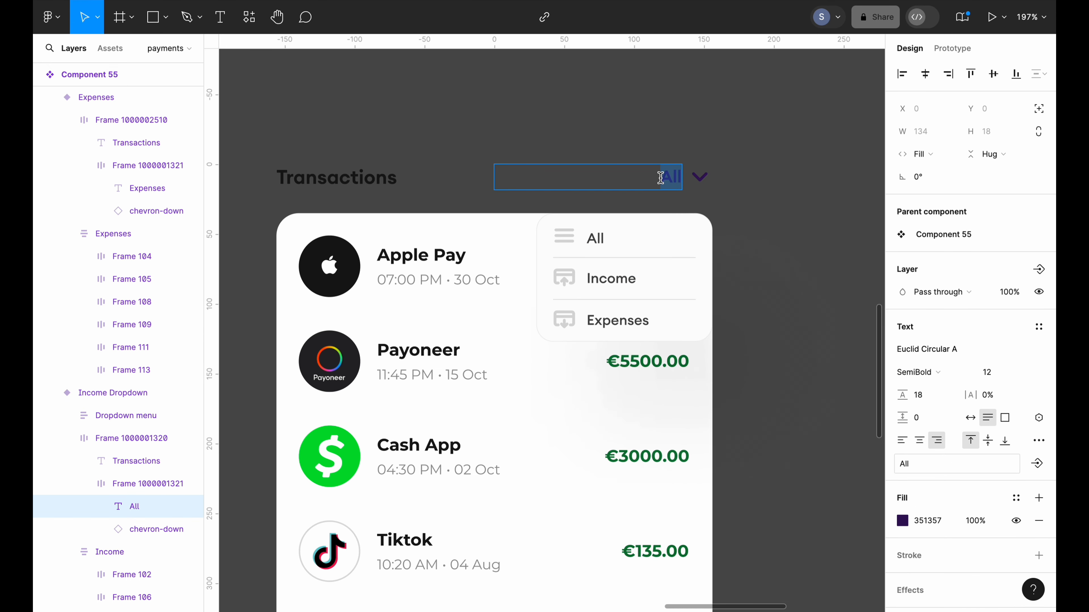
pyautogui.write('Income')
pyautogui.press('Escape')
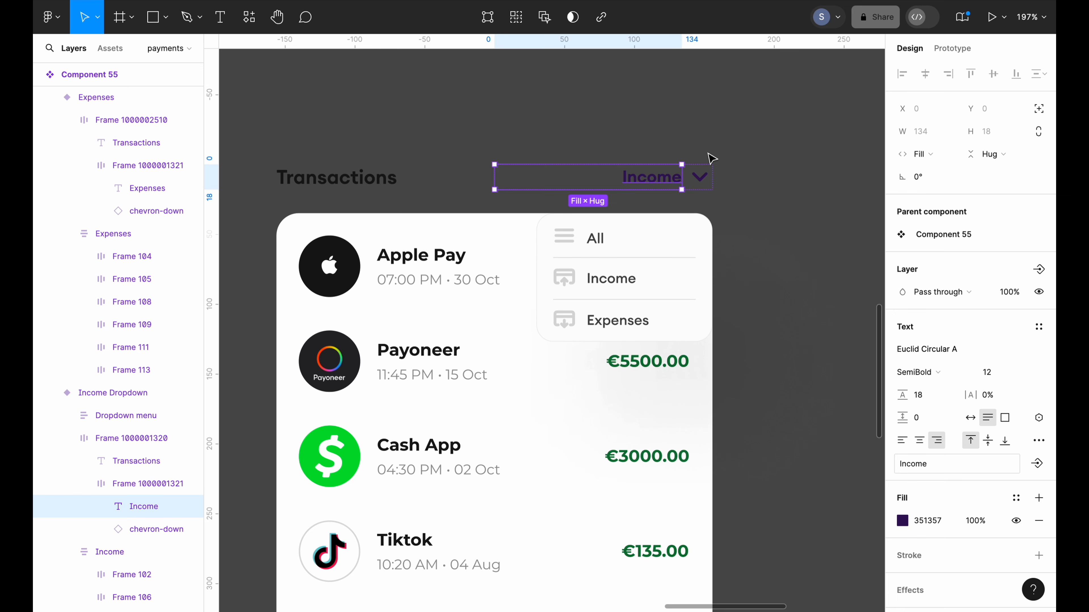
pyautogui.click(709, 162)
# Change the Expenses Dropdown variant's filter label to Expenses
pyautogui.scroll(-5, 712, 163)
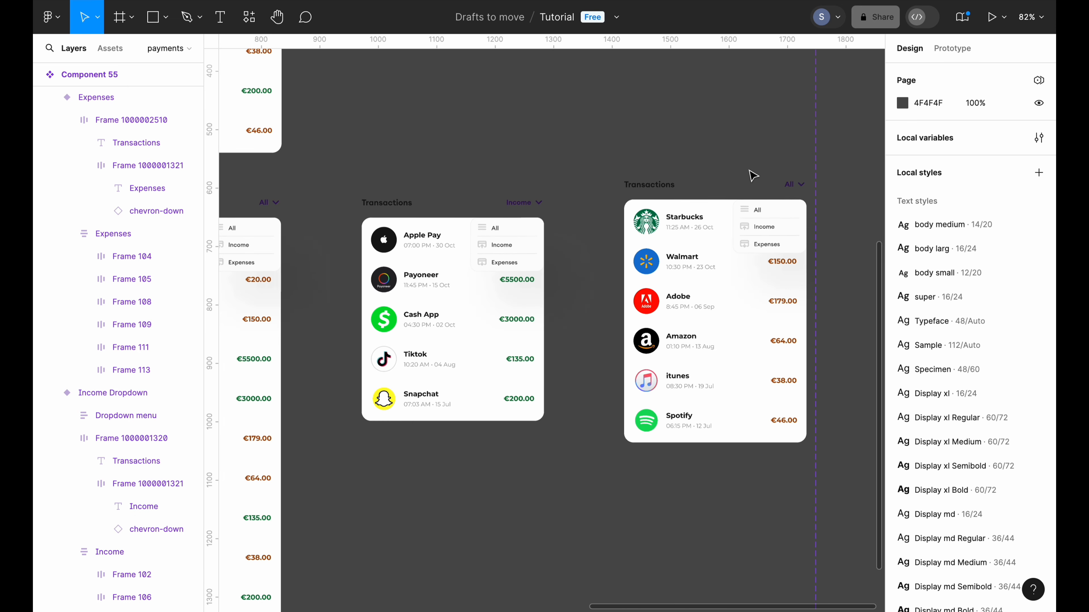
pyautogui.click(790, 185)
pyautogui.doubleClick(789, 187)
pyautogui.doubleClick(791, 189)
pyautogui.doubleClick(790, 187)
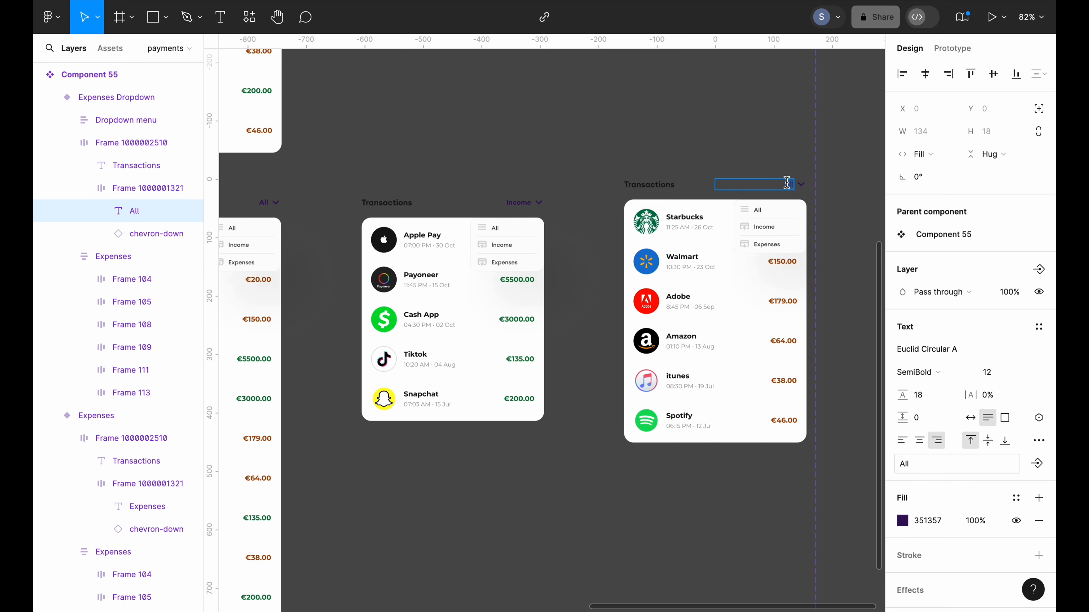
pyautogui.write('Expenses')
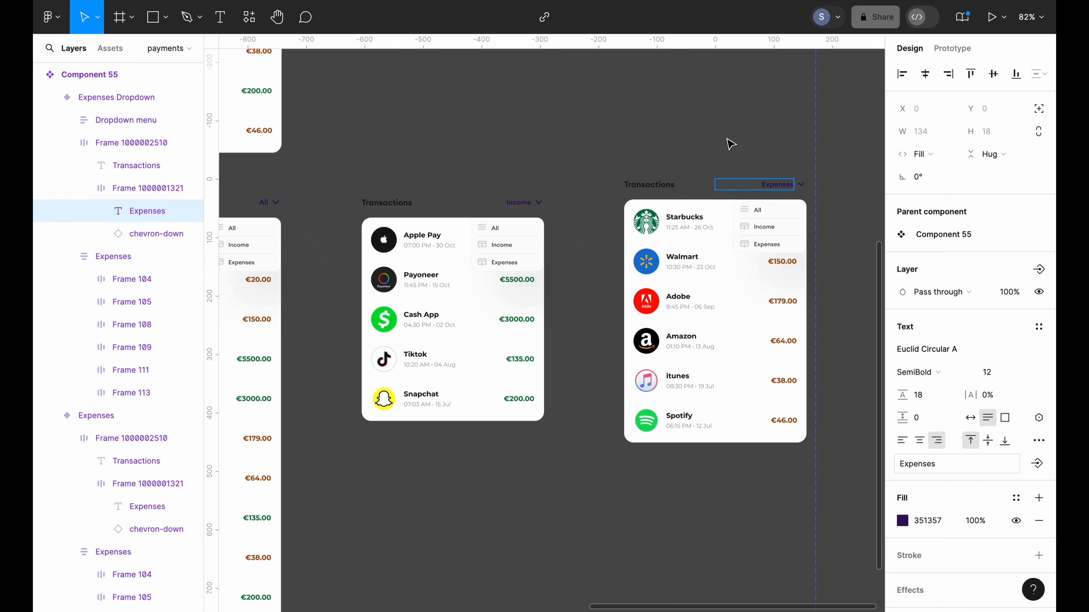
pyautogui.press('Escape')
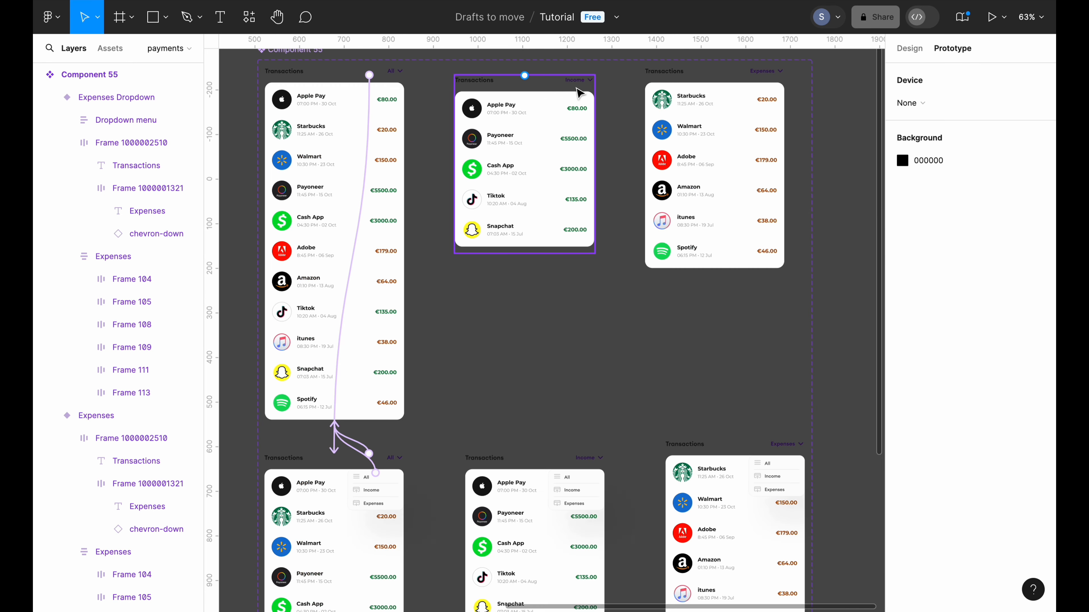
pyautogui.click(576, 84)
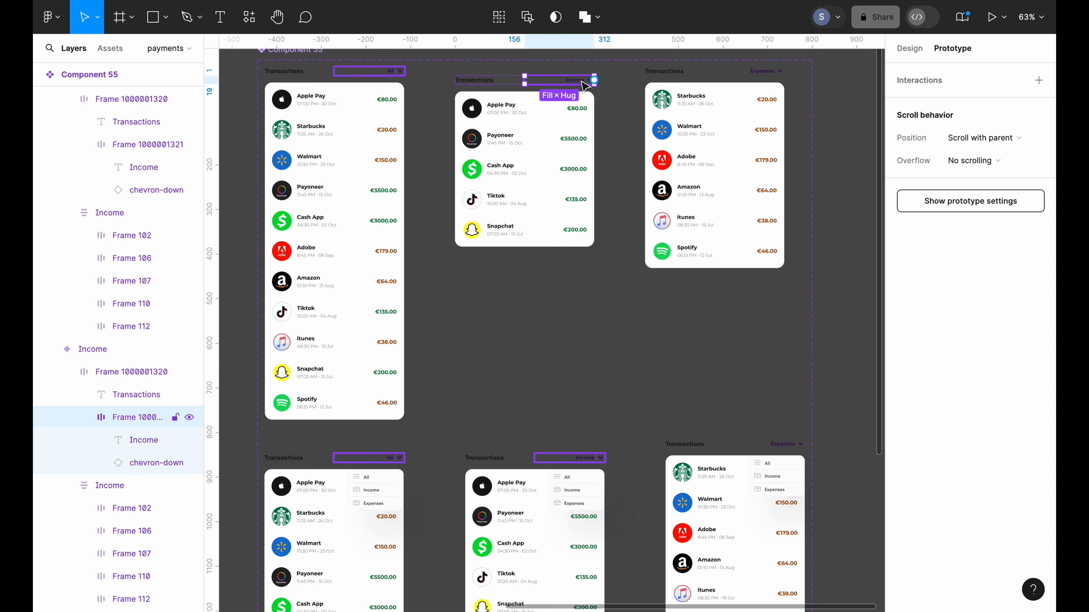
# Connect the Income filter header's prototype link to the Income Dropdown variant
pyautogui.moveTo(593, 81); pyautogui.dragTo(530, 375)
pyautogui.scroll(-3, 551, 84)
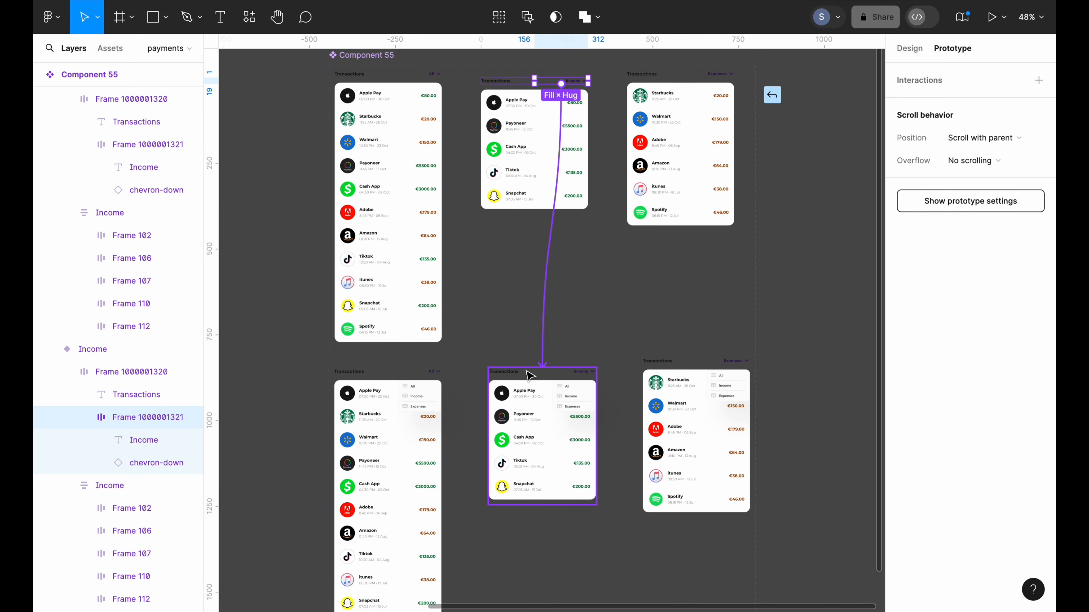
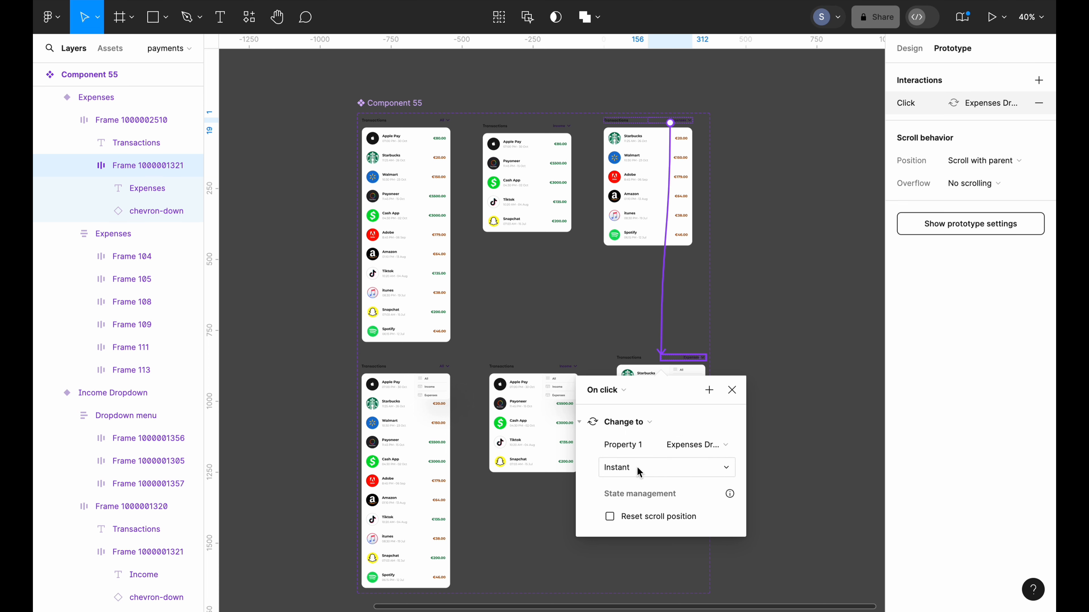
# Clear the selection and select the Expenses Dropdown variant's header
pyautogui.click(760, 340)
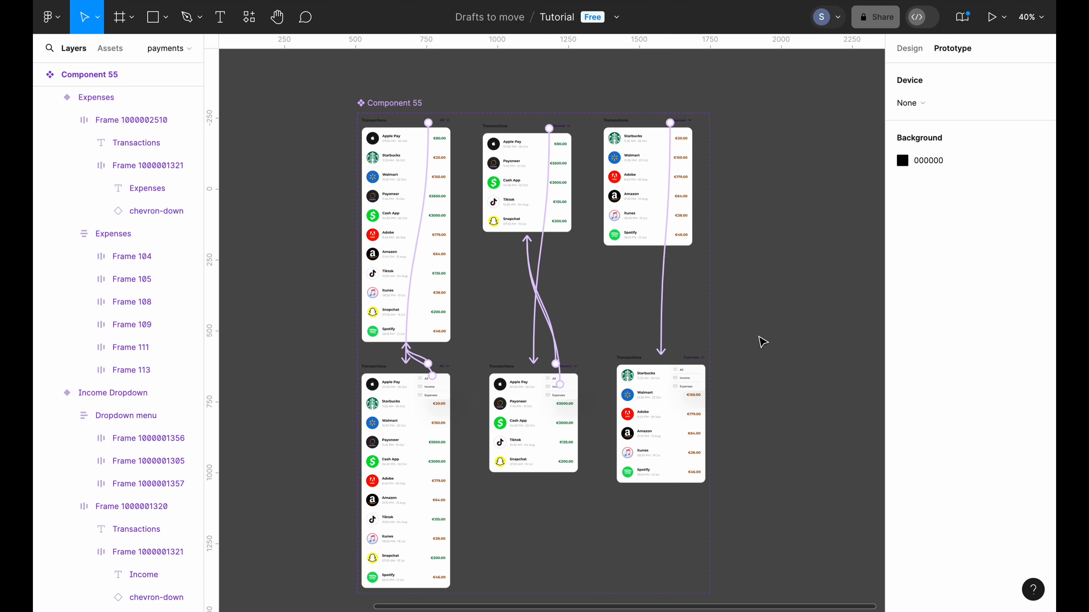
pyautogui.scroll(5, 762, 342)
pyautogui.click(564, 401)
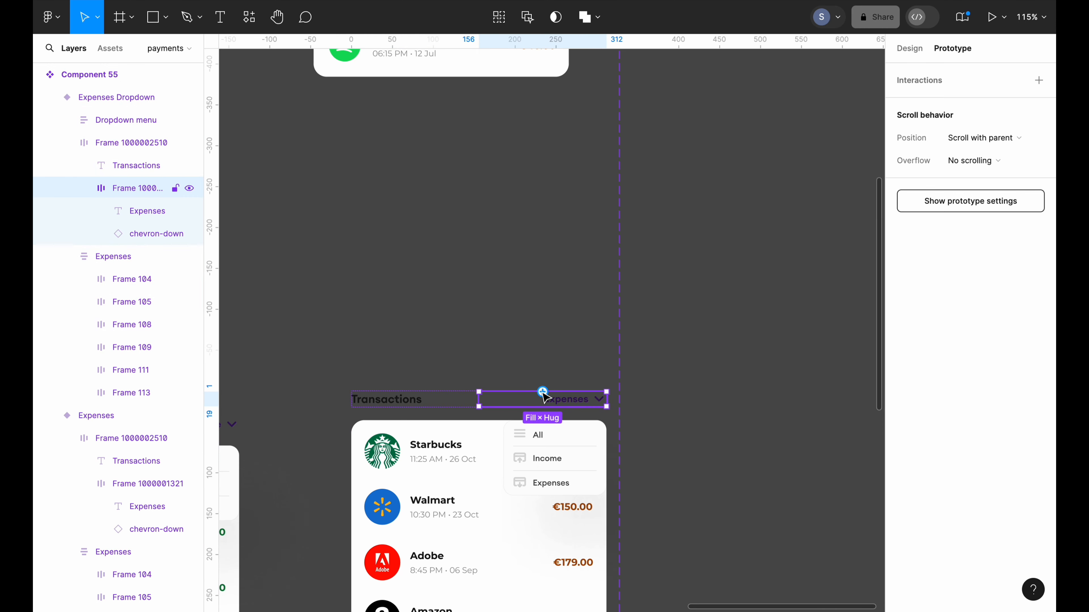
# Link the Expenses Dropdown header back to the Expenses variant with Change to, Instant
pyautogui.moveTo(543, 391); pyautogui.dragTo(471, 76)
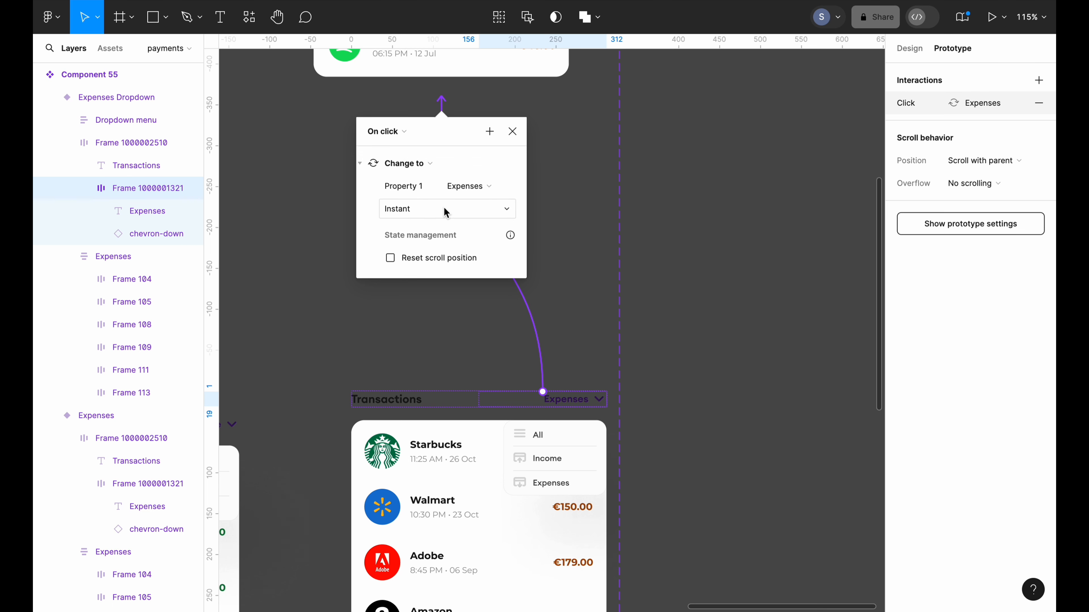
pyautogui.scroll(-5, 559, 199)
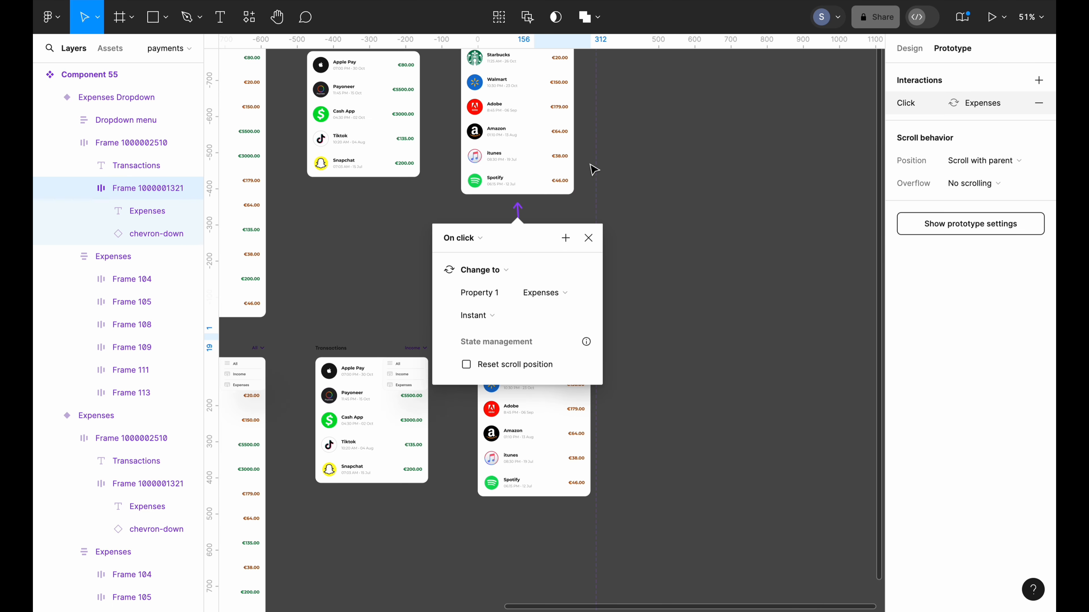
pyautogui.scroll(-5, 594, 150)
pyautogui.scroll(3, 644, 211)
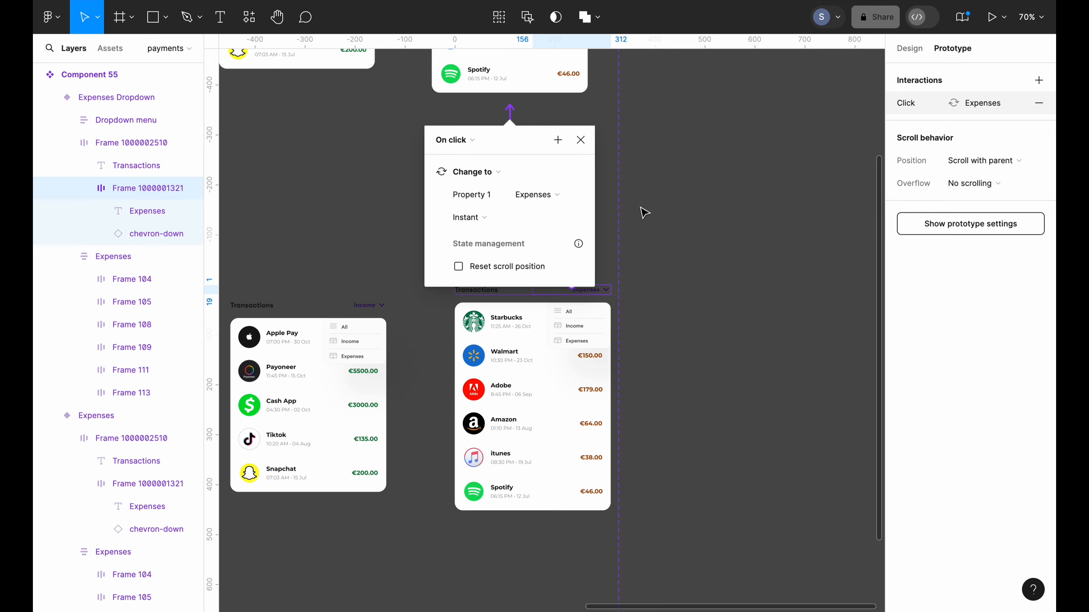
pyautogui.scroll(3, 644, 211)
pyautogui.click(555, 238)
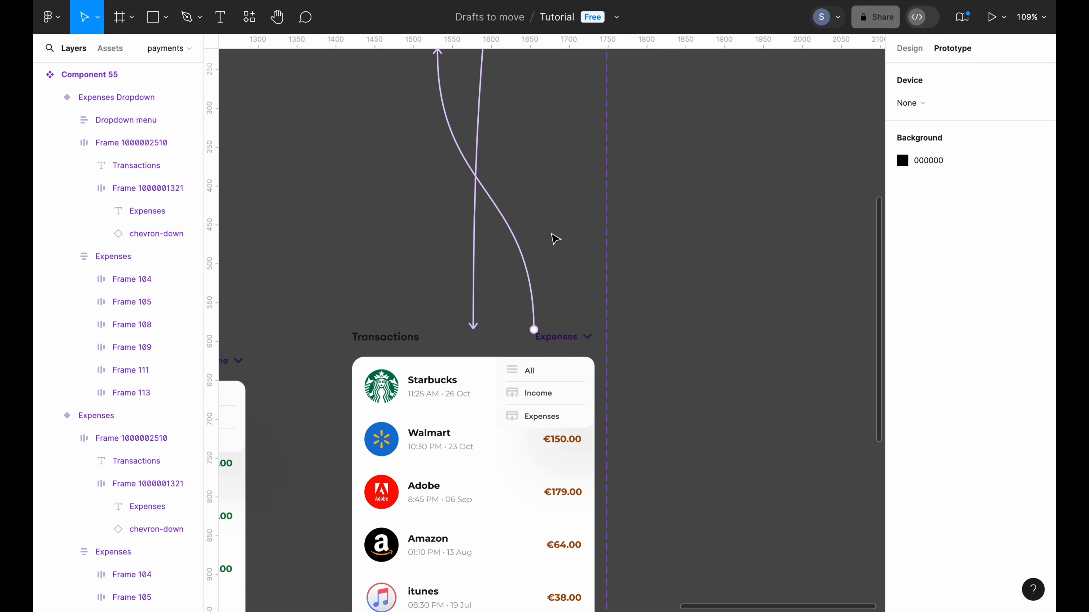
# Link the Expenses item in the Expenses Dropdown menu to the Expenses variant
pyautogui.scroll(-2, 564, 295)
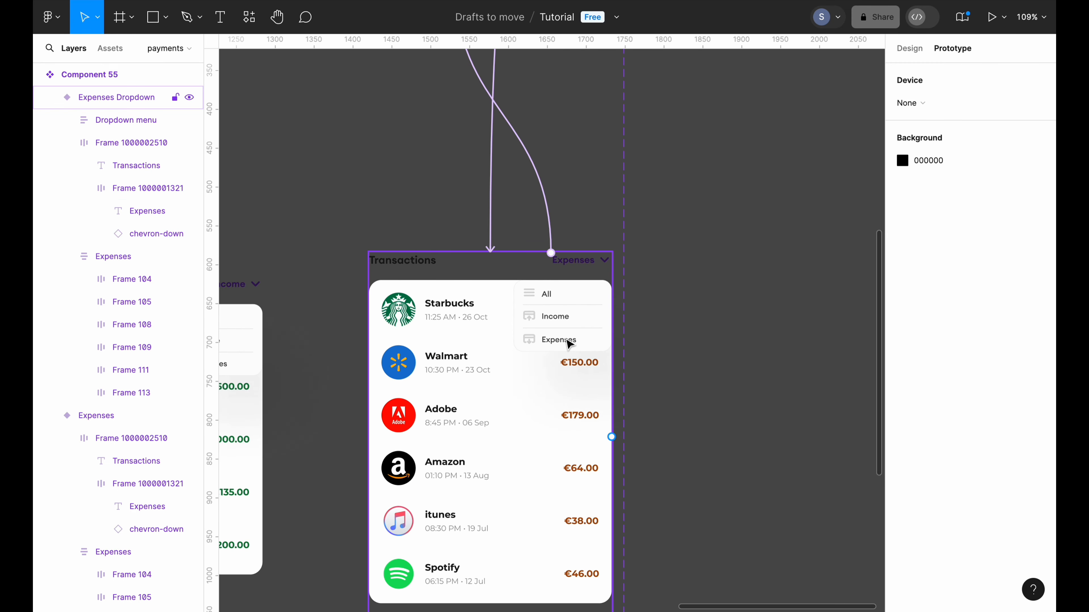
pyautogui.click(568, 345)
pyautogui.doubleClick(569, 344)
pyautogui.scroll(-4, 565, 342)
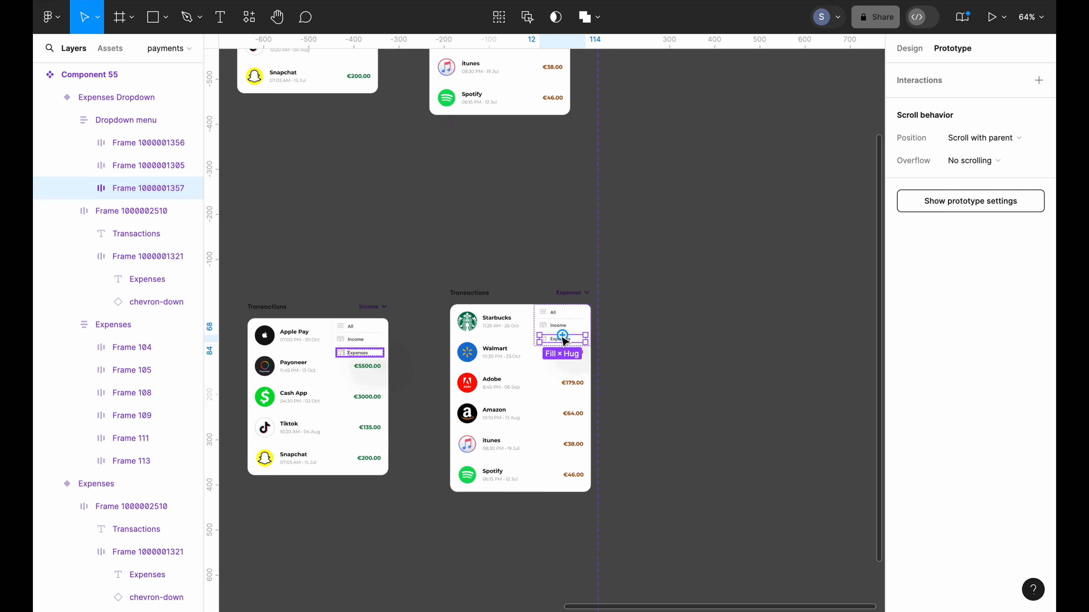
pyautogui.scroll(-1, 565, 341)
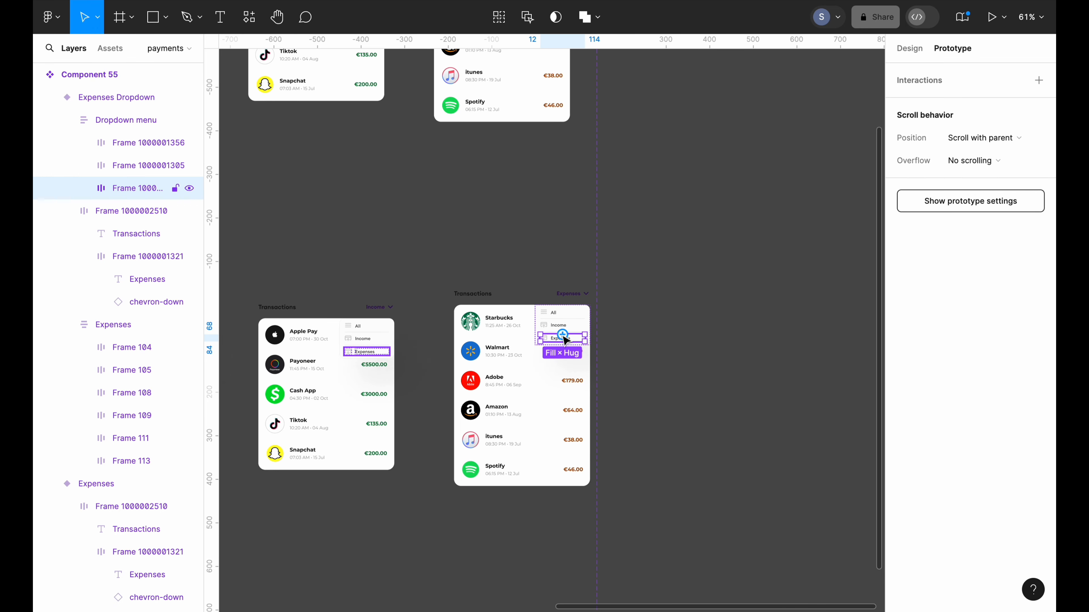
pyautogui.scroll(1, 566, 341)
pyautogui.hscroll(-1, 566, 341)
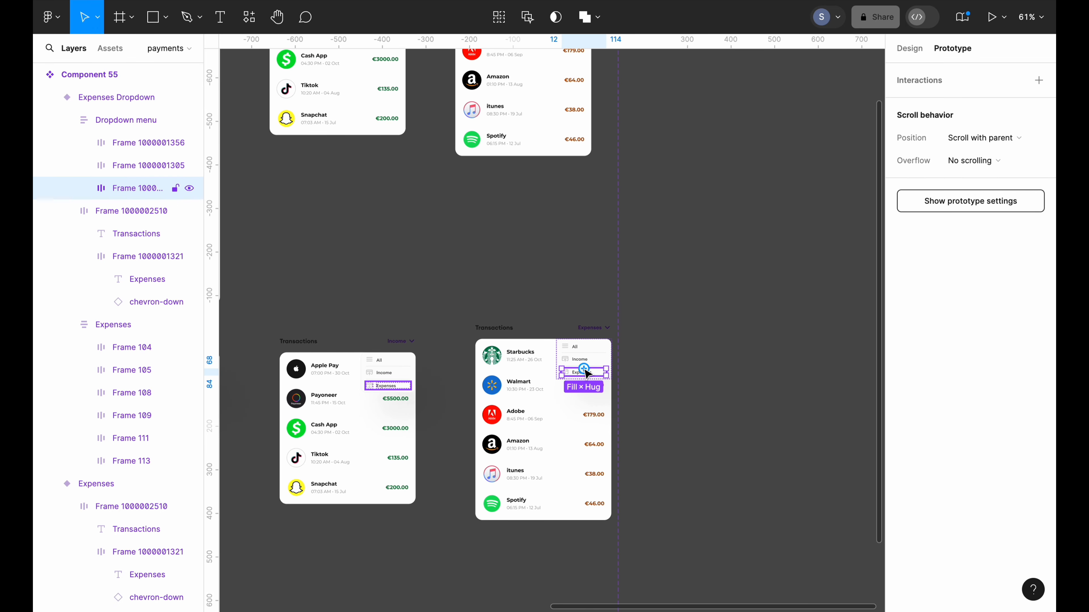
pyautogui.moveTo(584, 369); pyautogui.dragTo(544, 161)
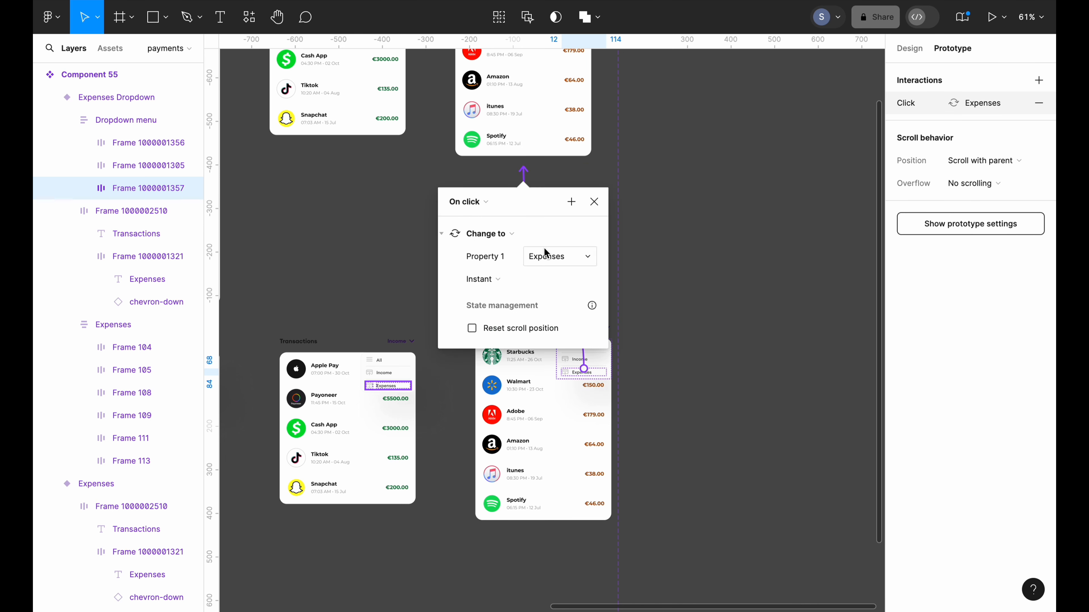
# Inspect the Income Dropdown variant's existing prototype links
pyautogui.click(664, 283)
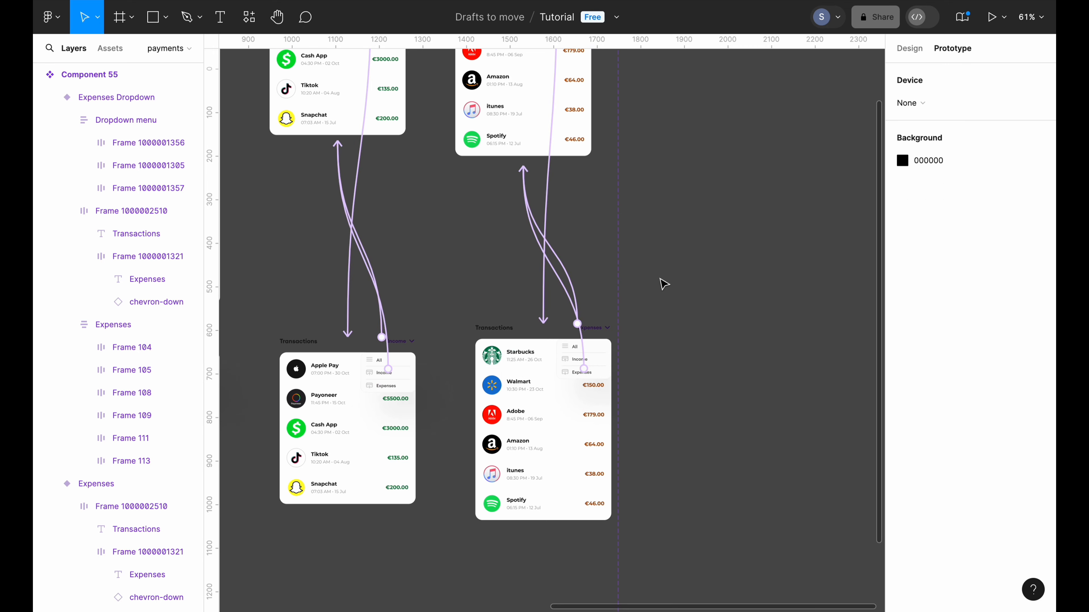
pyautogui.scroll(-3, 661, 282)
pyautogui.scroll(5, 469, 365)
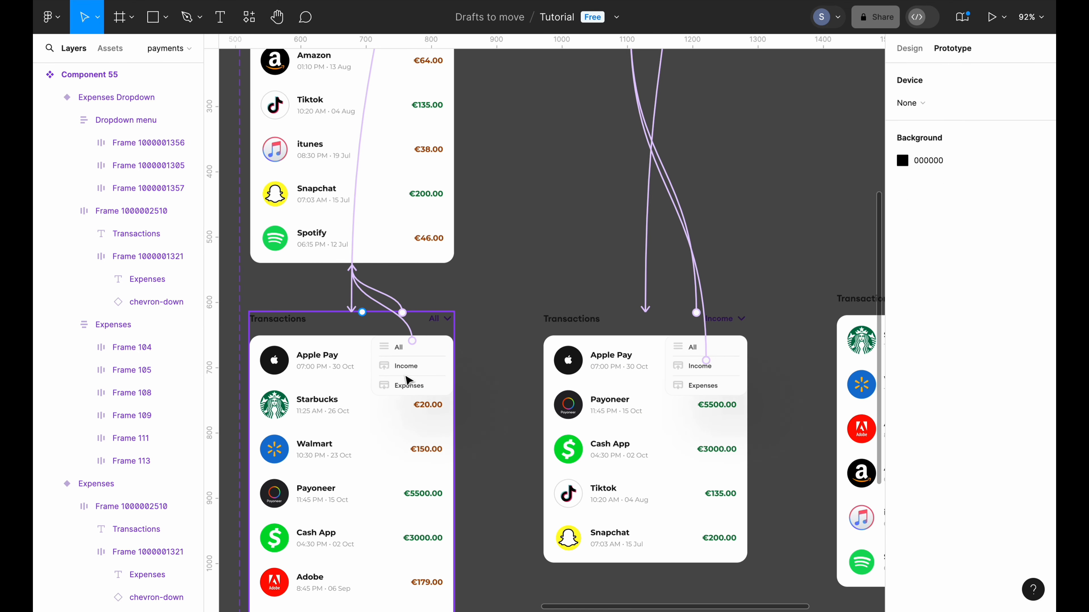
pyautogui.click(644, 367)
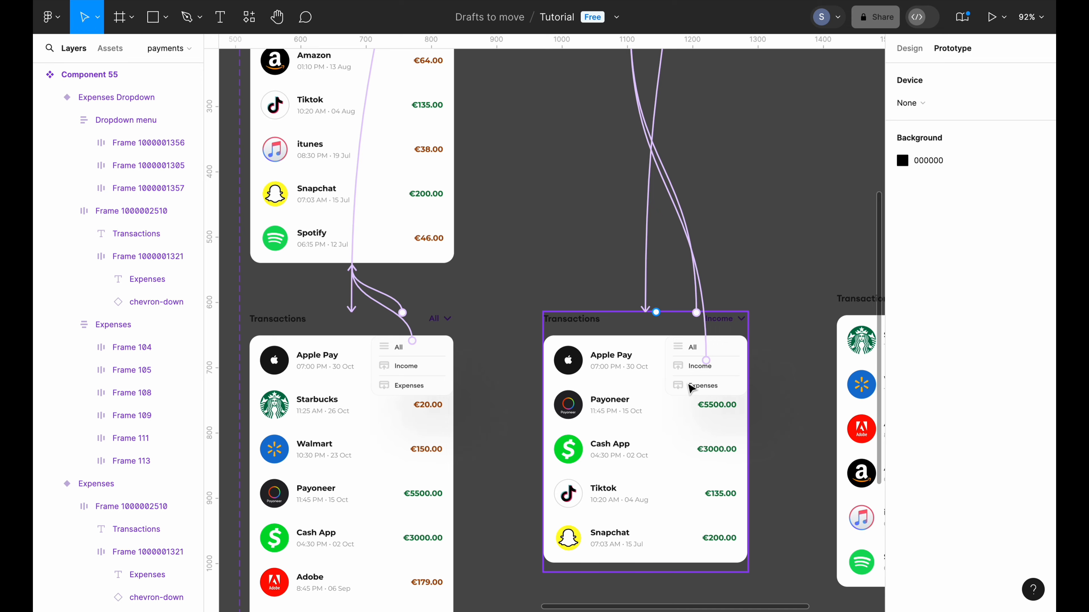
pyautogui.hscroll(5, 691, 387)
pyautogui.hscroll(1, 691, 387)
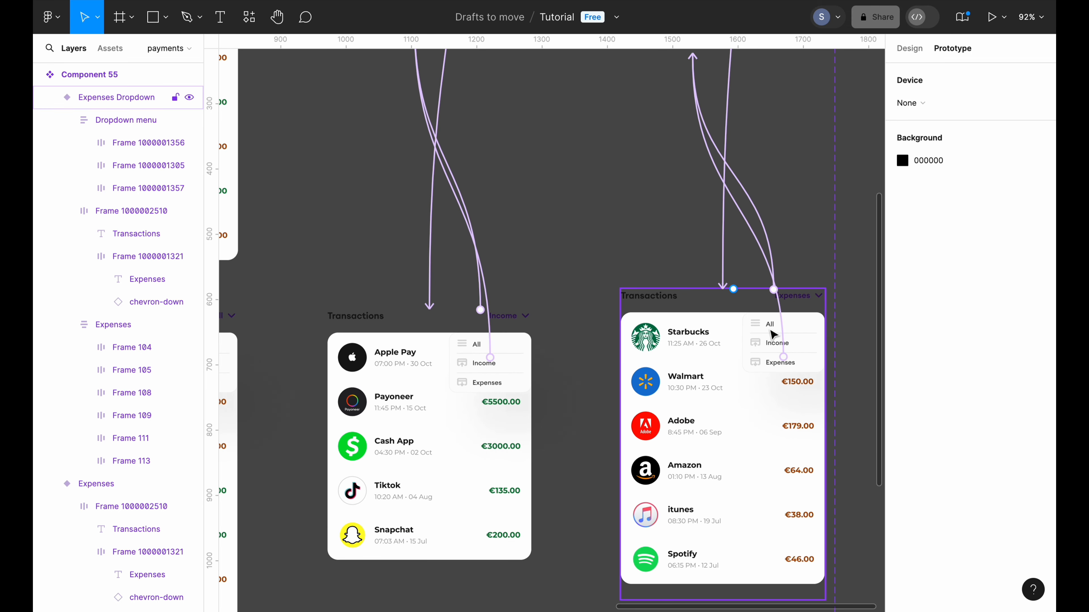
pyautogui.hscroll(-5, 580, 287)
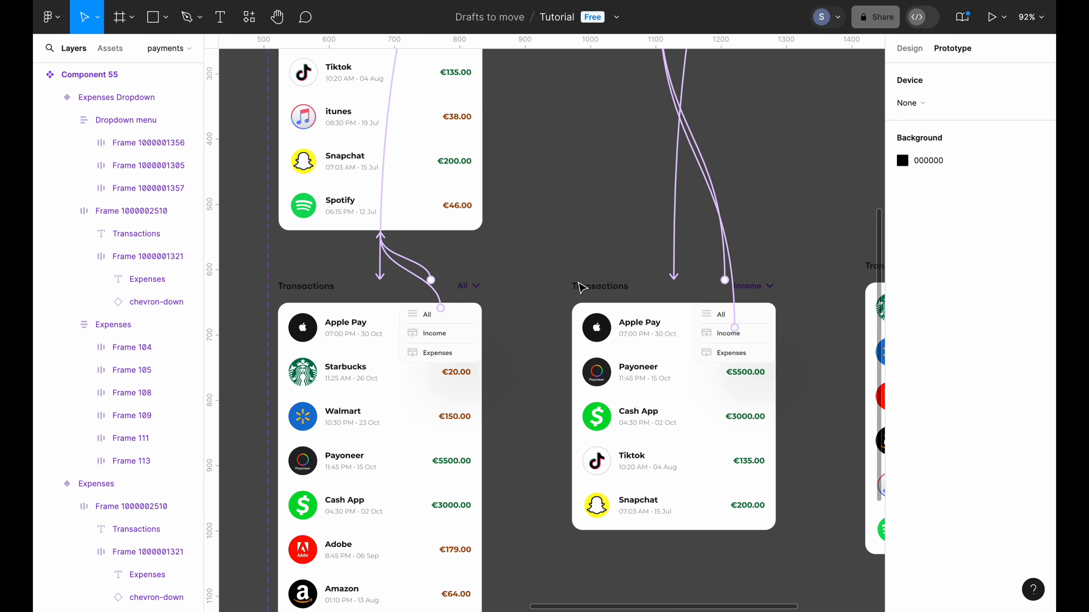
pyautogui.scroll(-2, 463, 382)
# Link the Income item in the All Dropdown menu to the Income variant
pyautogui.keyDown('super'); pyautogui.click(457, 389); pyautogui.keyUp('super')
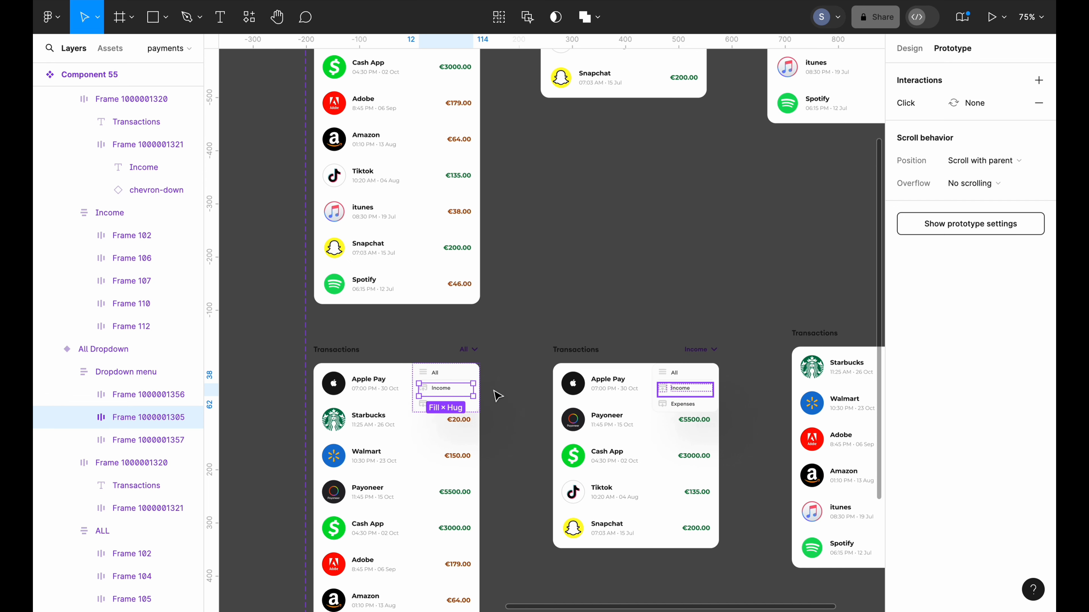
pyautogui.scroll(-2, 497, 396)
pyautogui.scroll(-2, 499, 393)
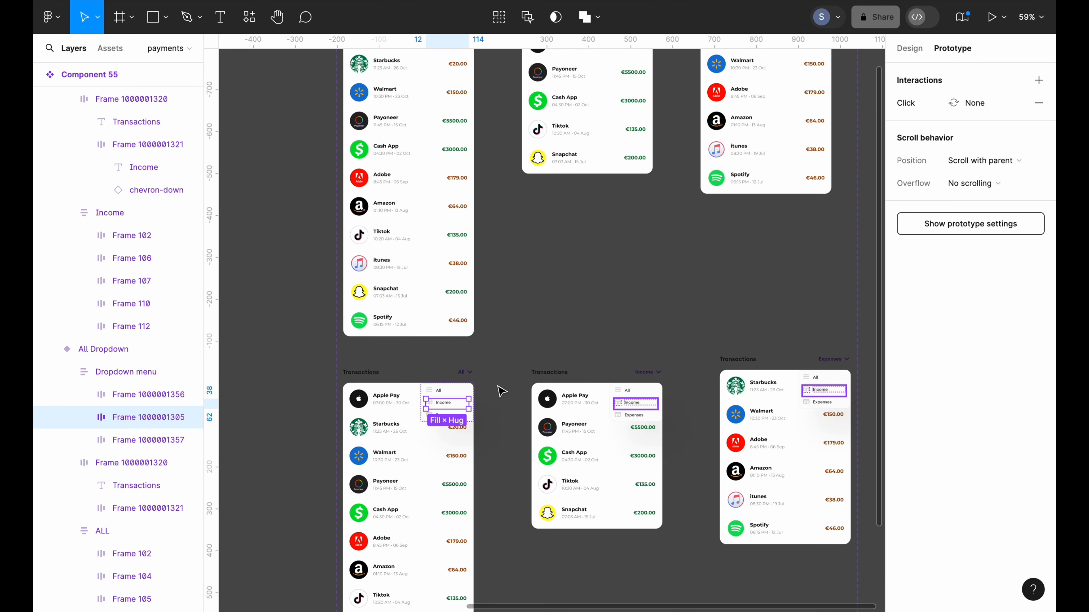
pyautogui.scroll(2, 500, 391)
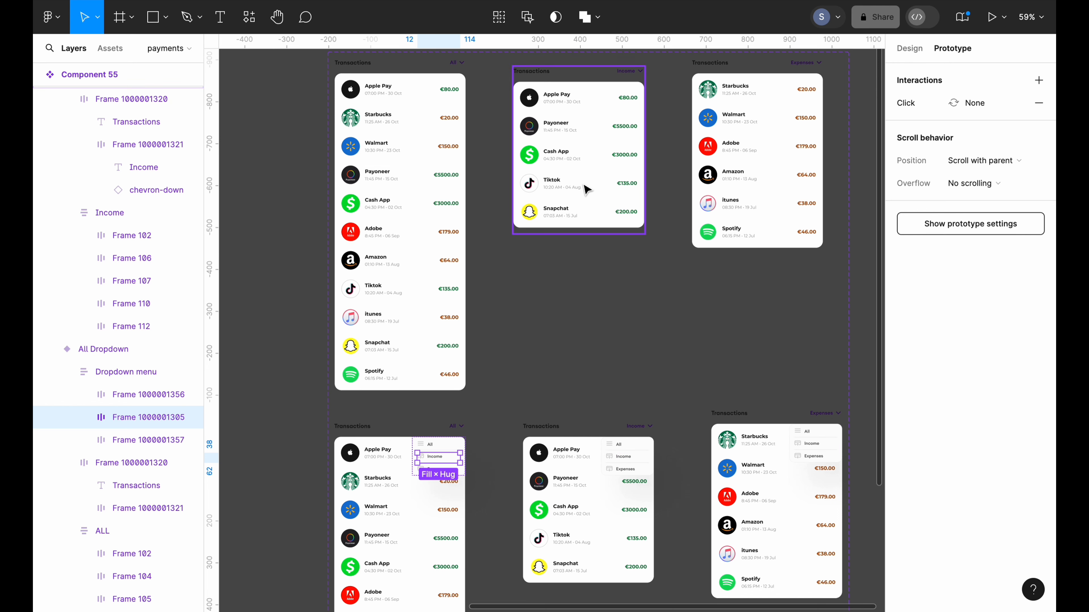
pyautogui.scroll(-3, 514, 311)
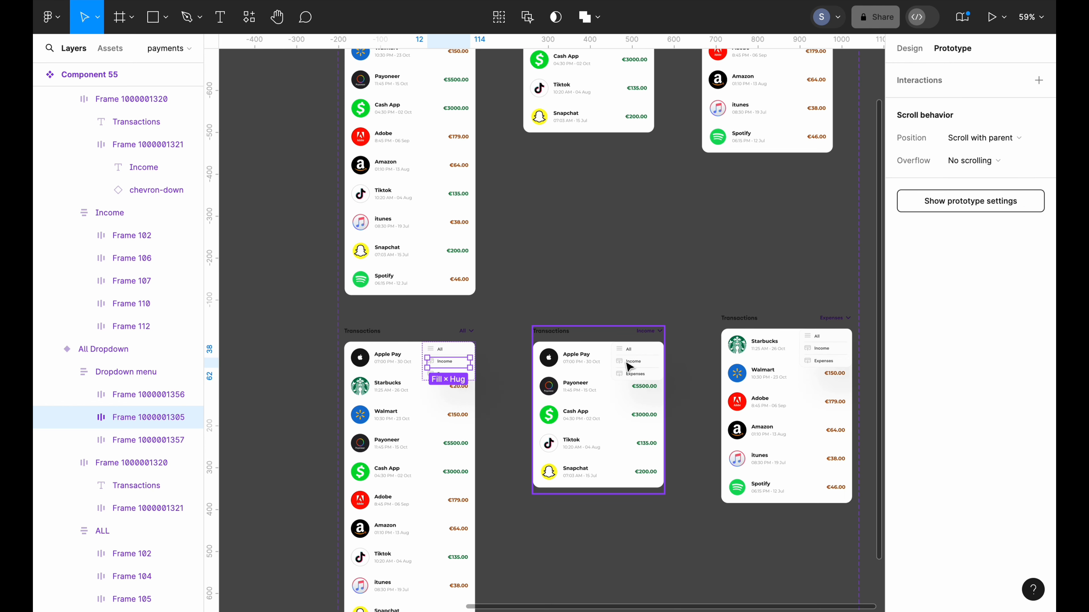
pyautogui.scroll(1, 453, 366)
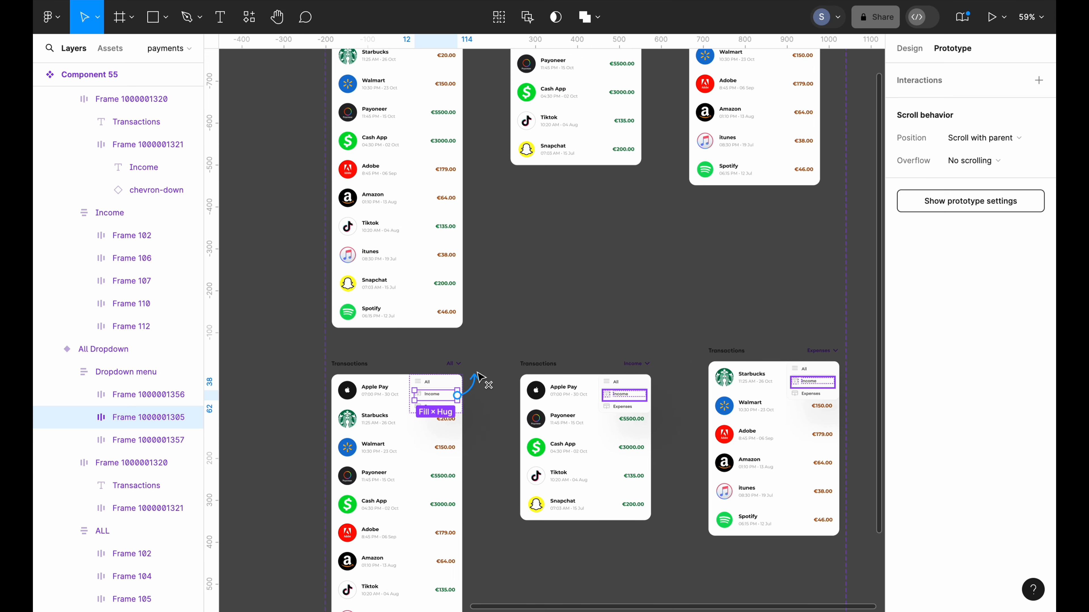
pyautogui.moveTo(458, 395); pyautogui.dragTo(566, 171)
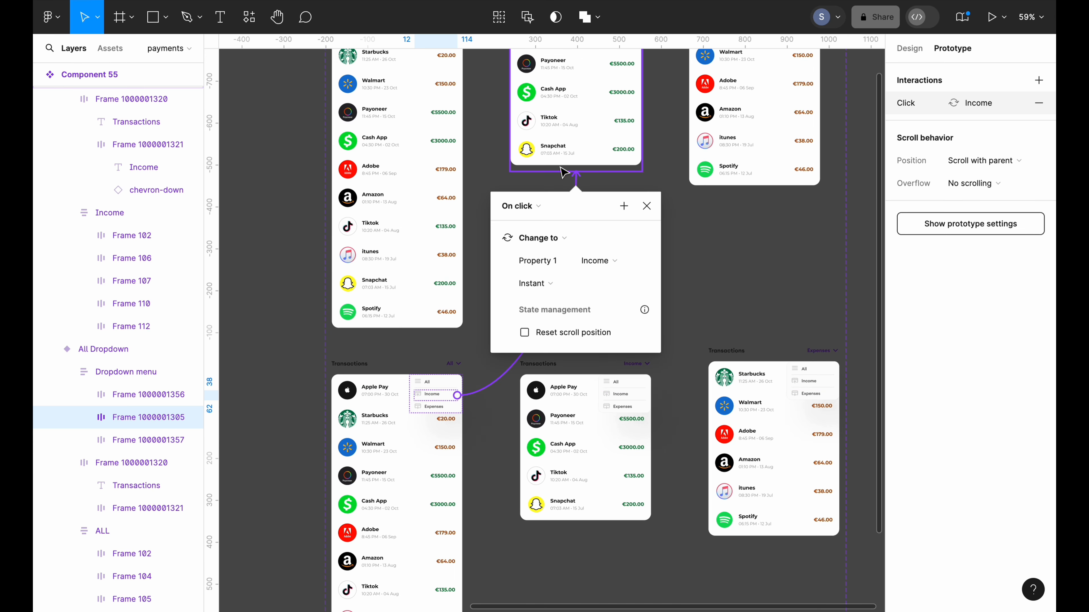
pyautogui.scroll(4, 520, 126)
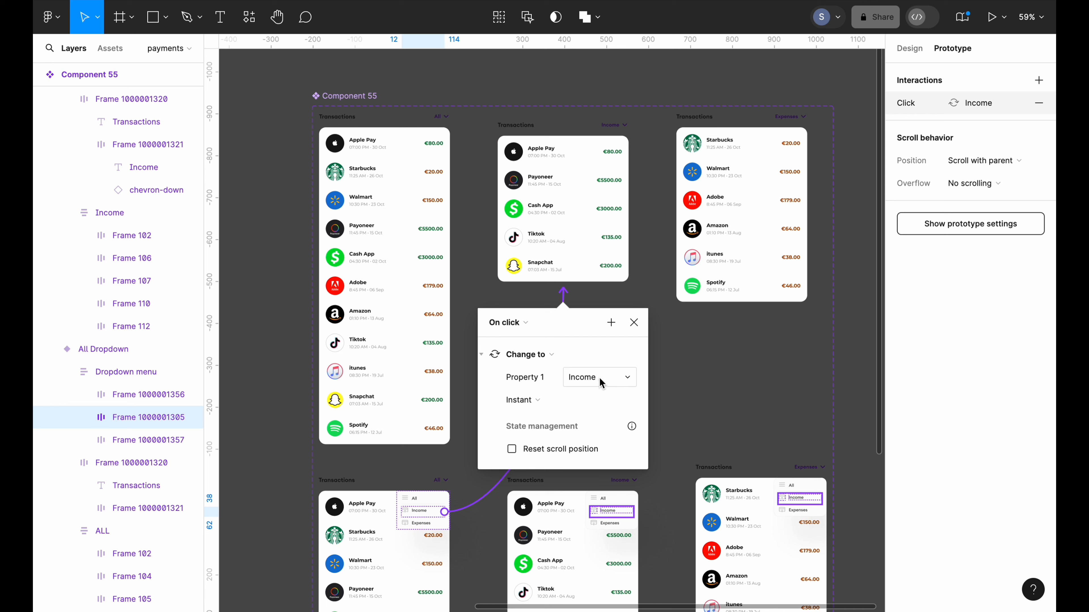
pyautogui.click(659, 403)
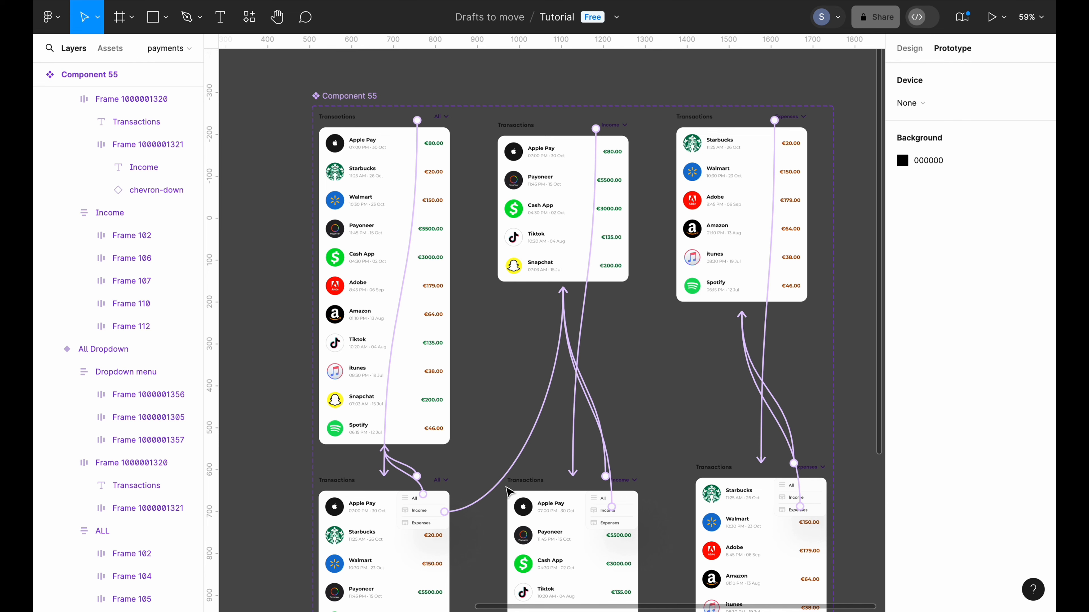
pyautogui.scroll(-2, 476, 528)
pyautogui.scroll(1, 476, 530)
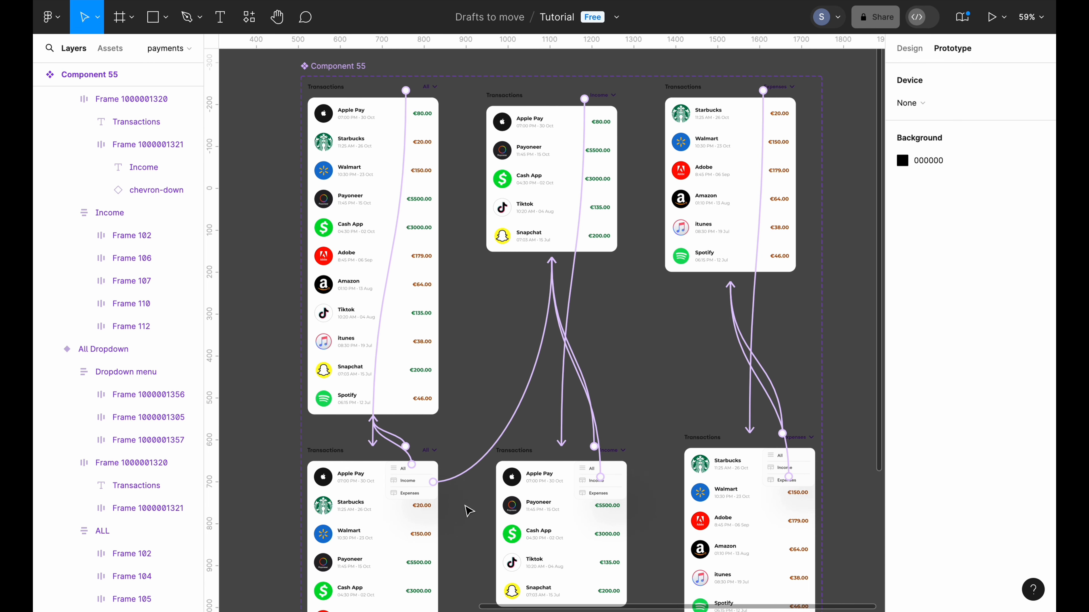
pyautogui.scroll(3, 468, 510)
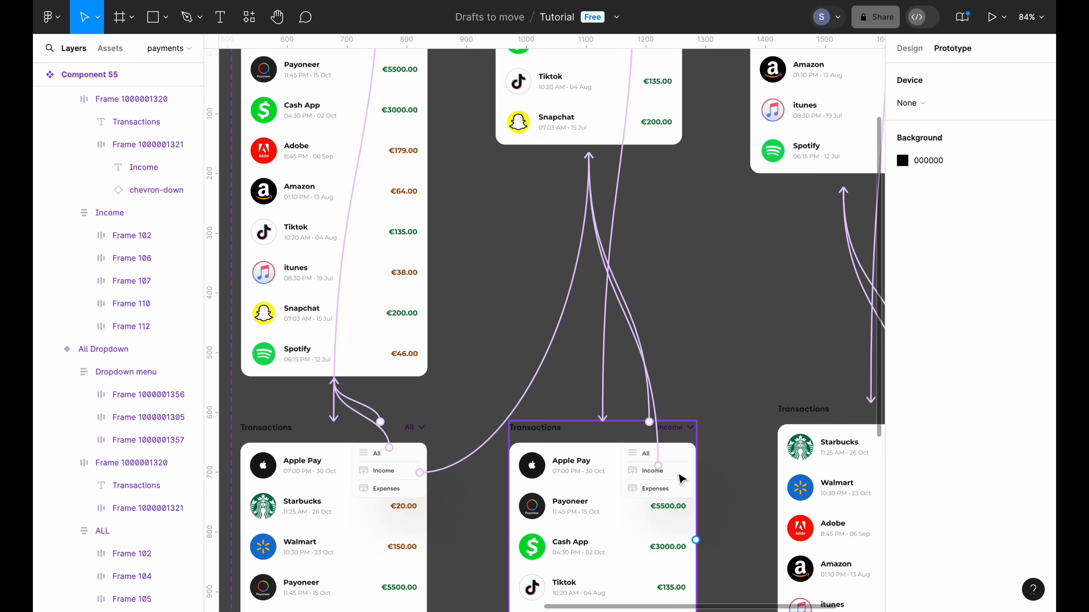
pyautogui.scroll(-3, 738, 434)
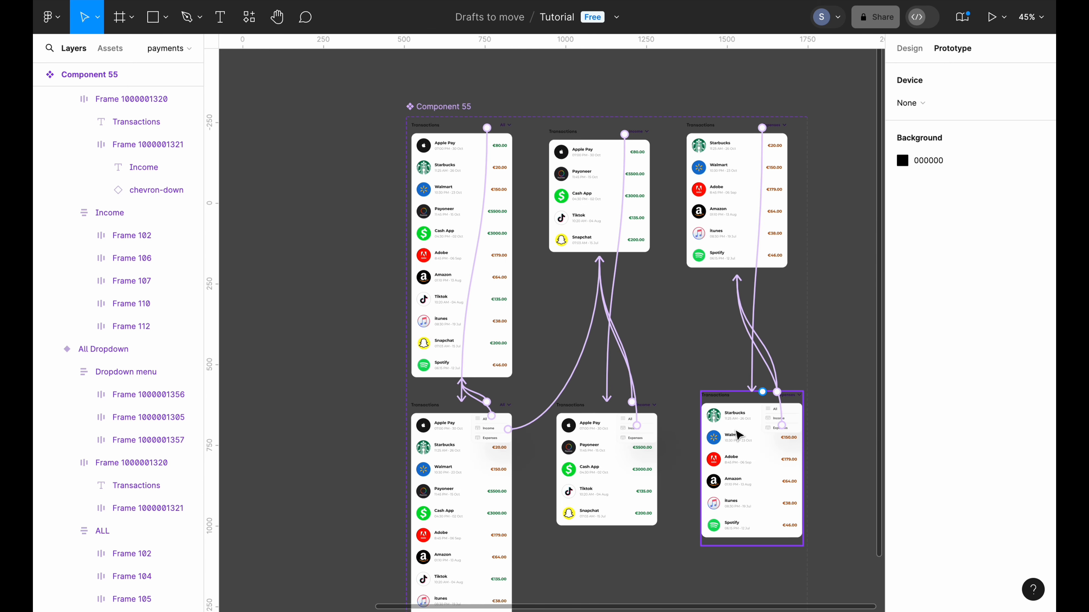
pyautogui.scroll(5, 737, 434)
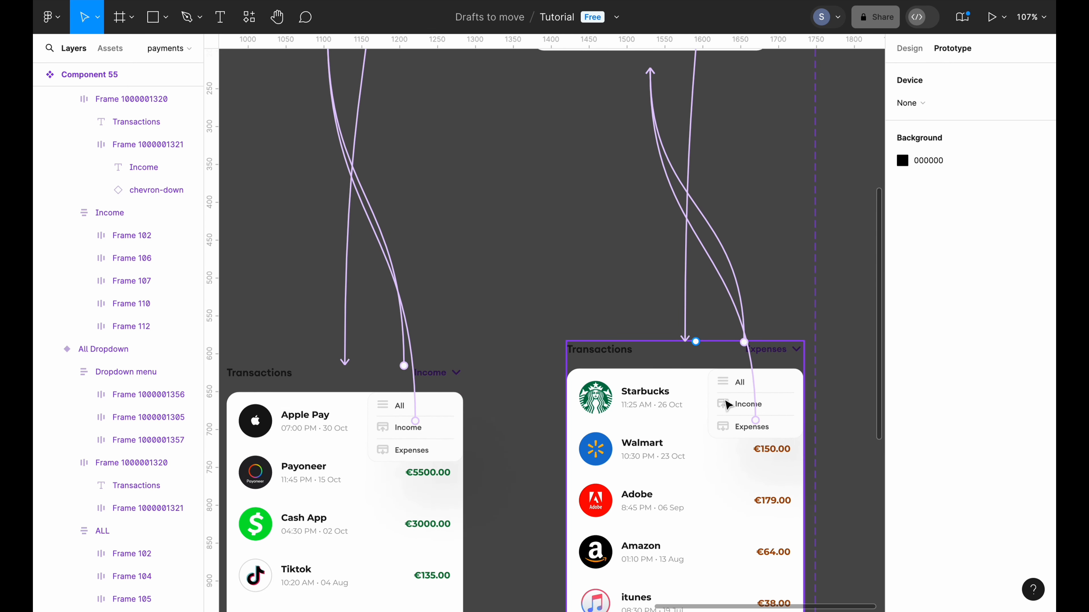
pyautogui.click(733, 408)
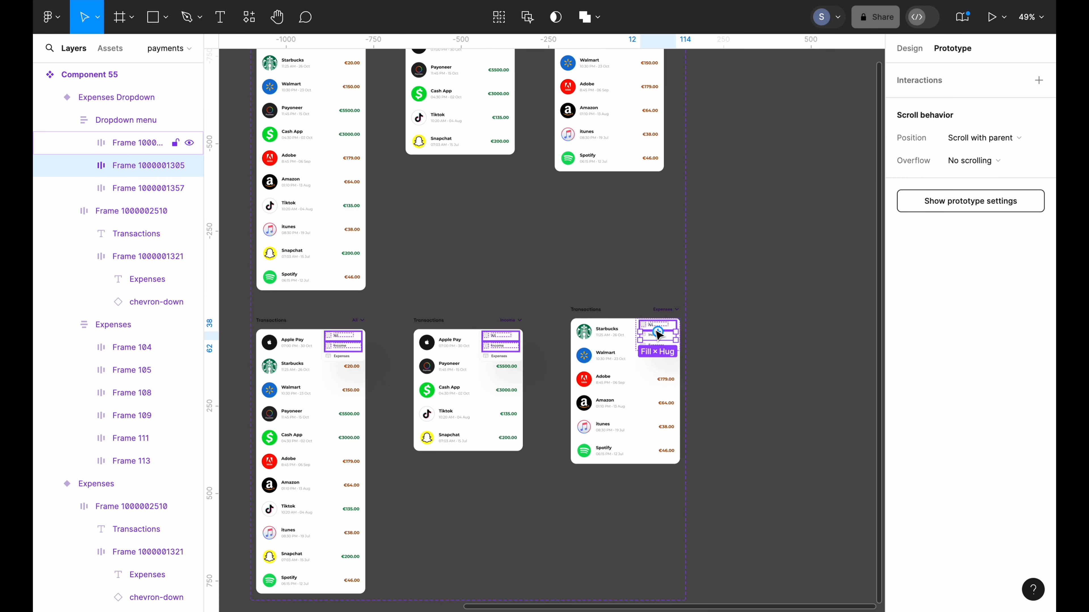
# Give the Expenses Dropdown's Income row an On click > Change to interaction targeting Income
pyautogui.moveTo(658, 334); pyautogui.dragTo(478, 148)
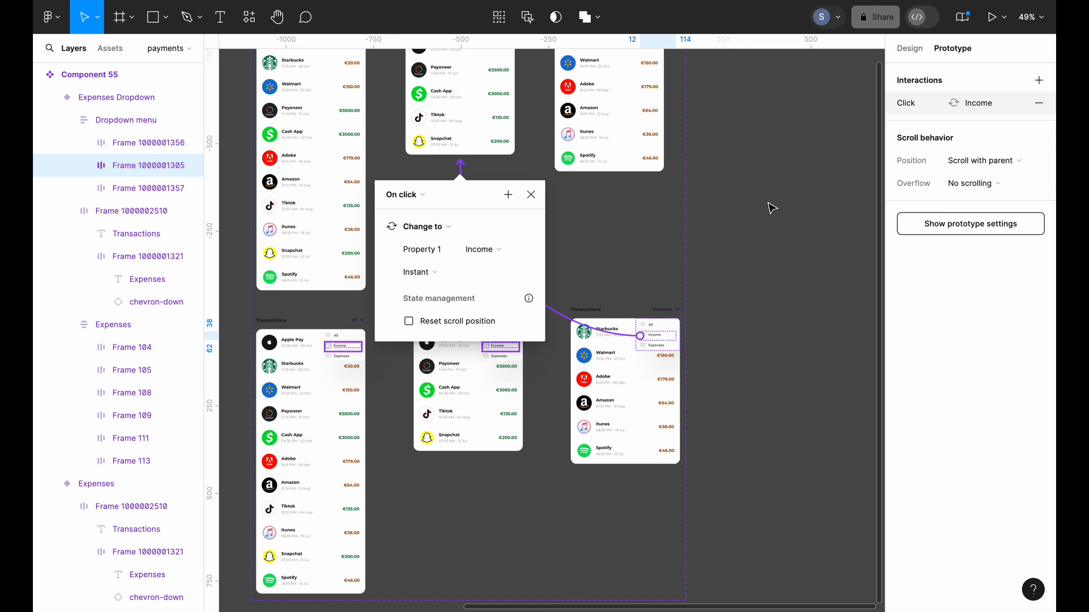
pyautogui.click(1038, 103)
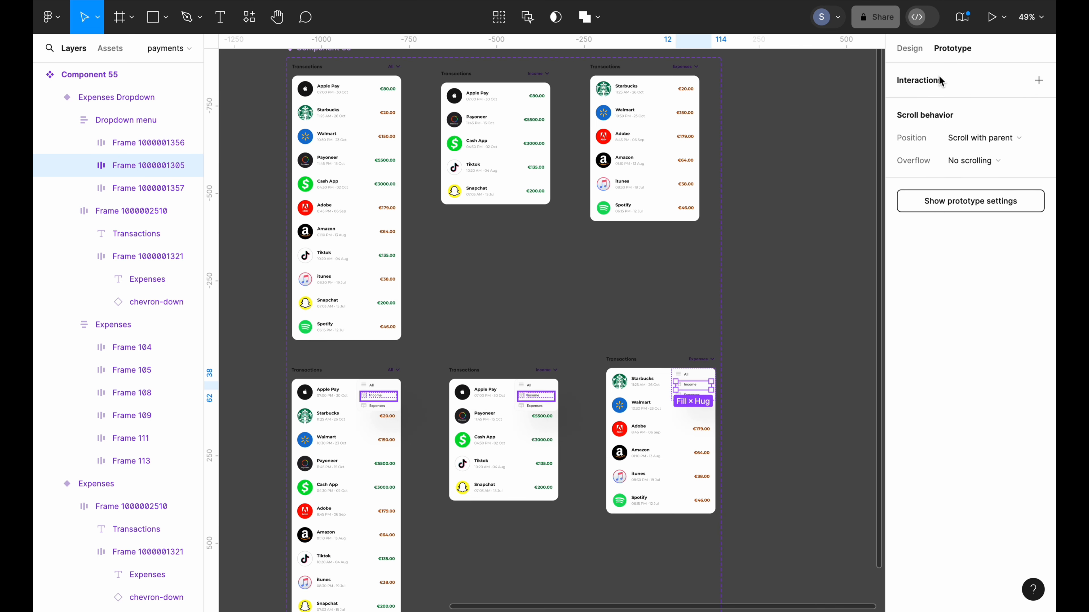
pyautogui.click(1039, 81)
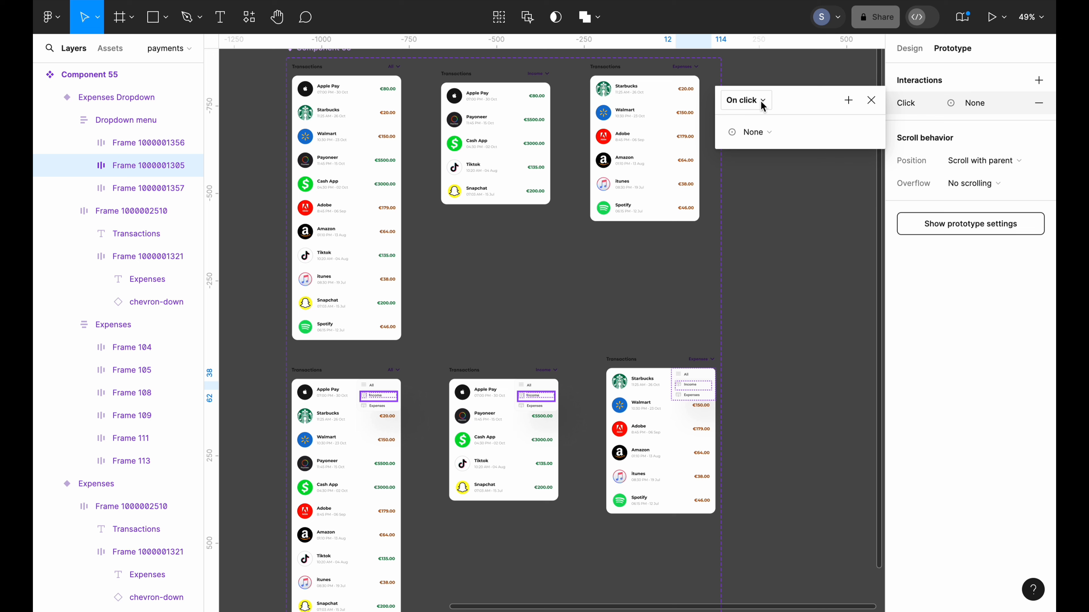
pyautogui.click(772, 135)
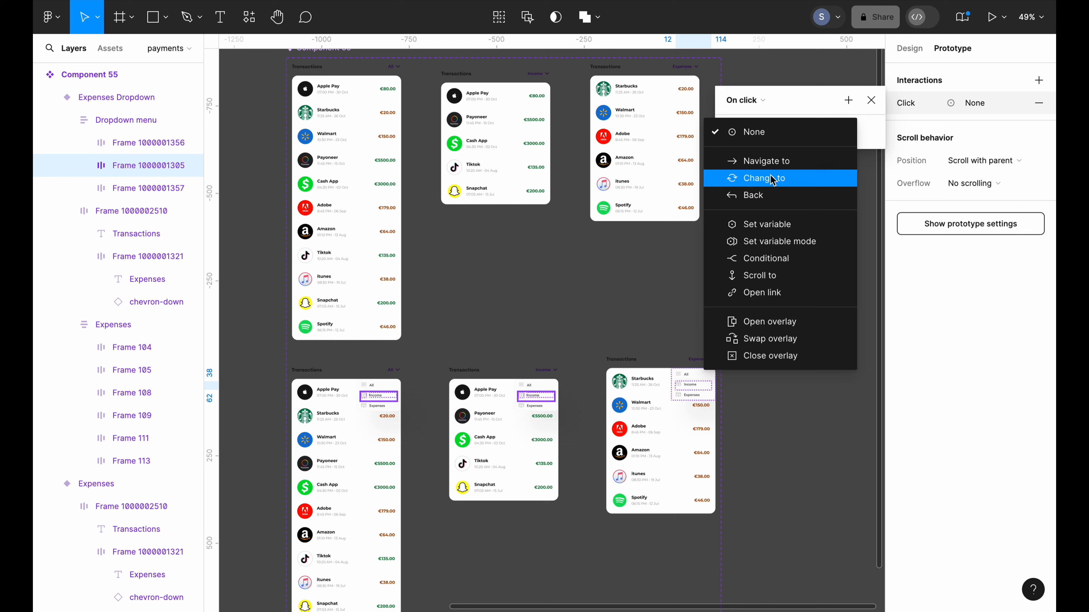
pyautogui.click(764, 178)
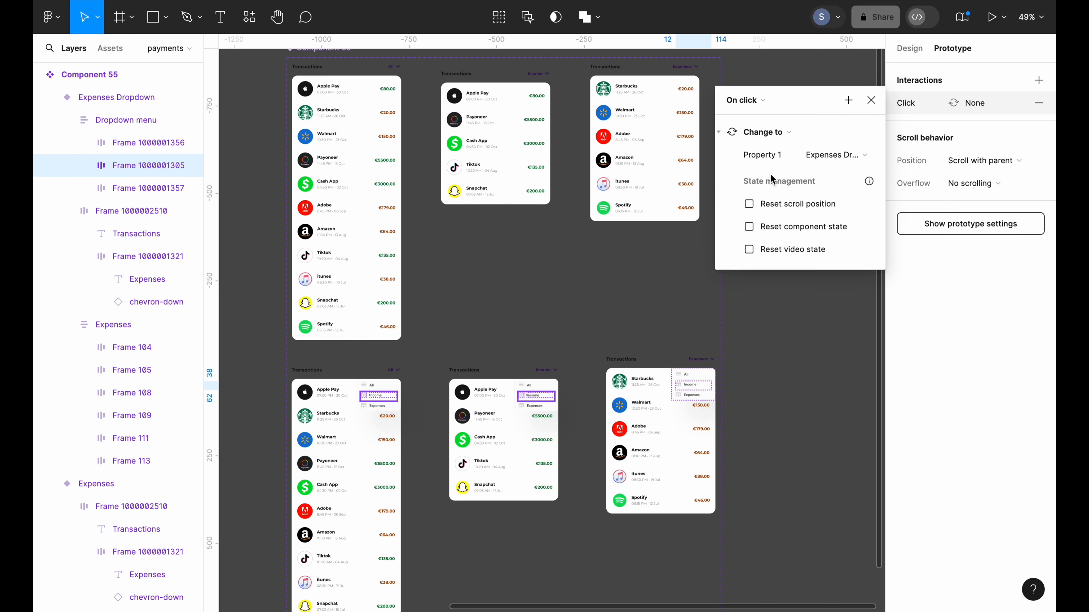
pyautogui.click(846, 162)
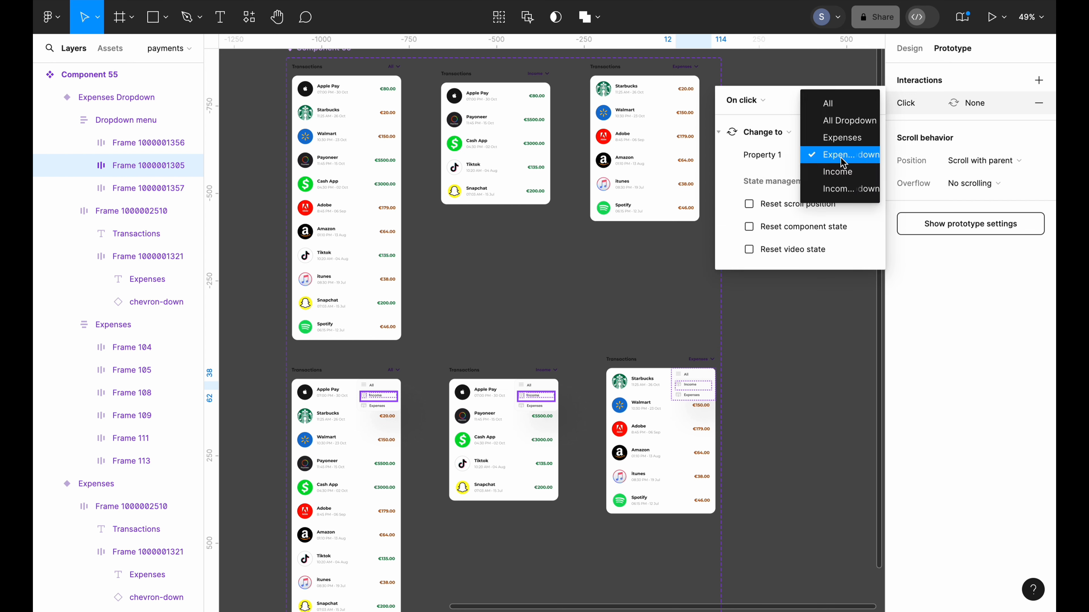
pyautogui.click(837, 172)
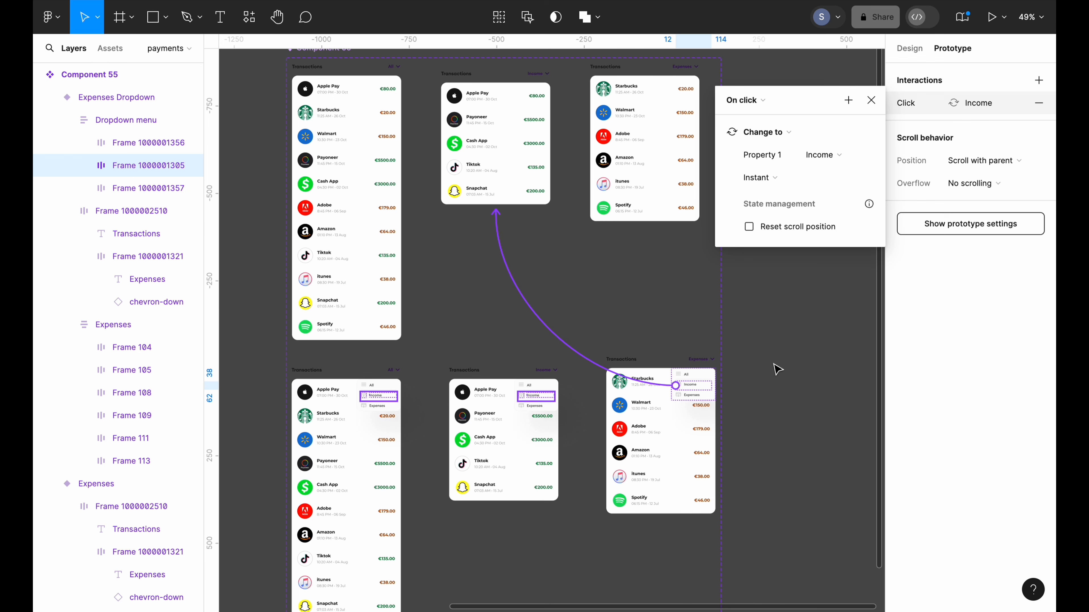
pyautogui.click(776, 370)
pyautogui.scroll(-3, 775, 370)
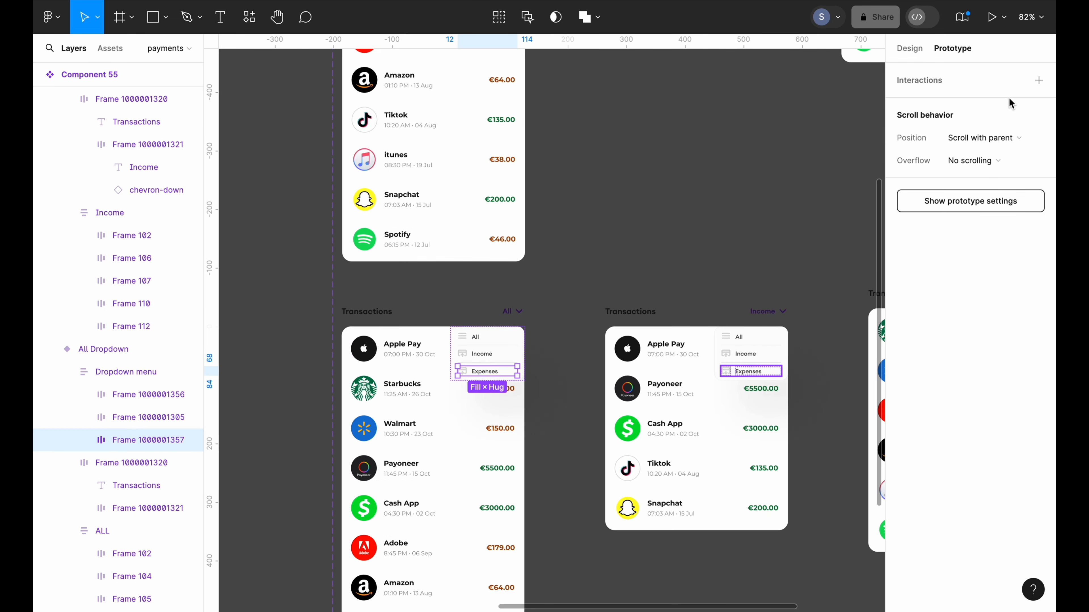
# Add an On click > Change to interaction on the All Dropdown's Expenses row, Property 1 Expenses
pyautogui.click(1037, 81)
pyautogui.click(755, 133)
pyautogui.click(765, 166)
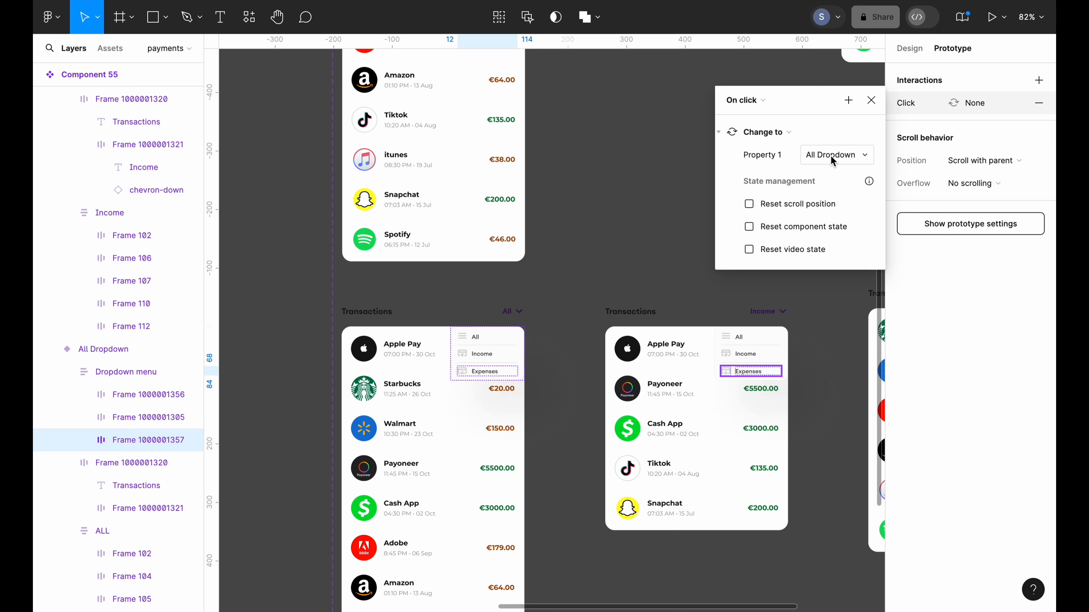
pyautogui.click(830, 155)
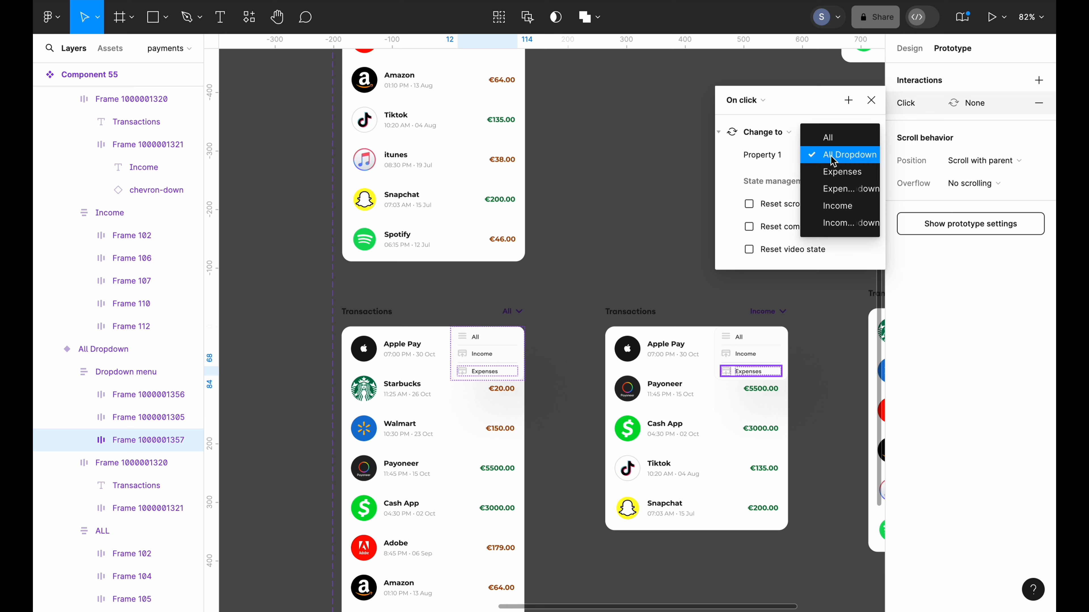
pyautogui.click(832, 174)
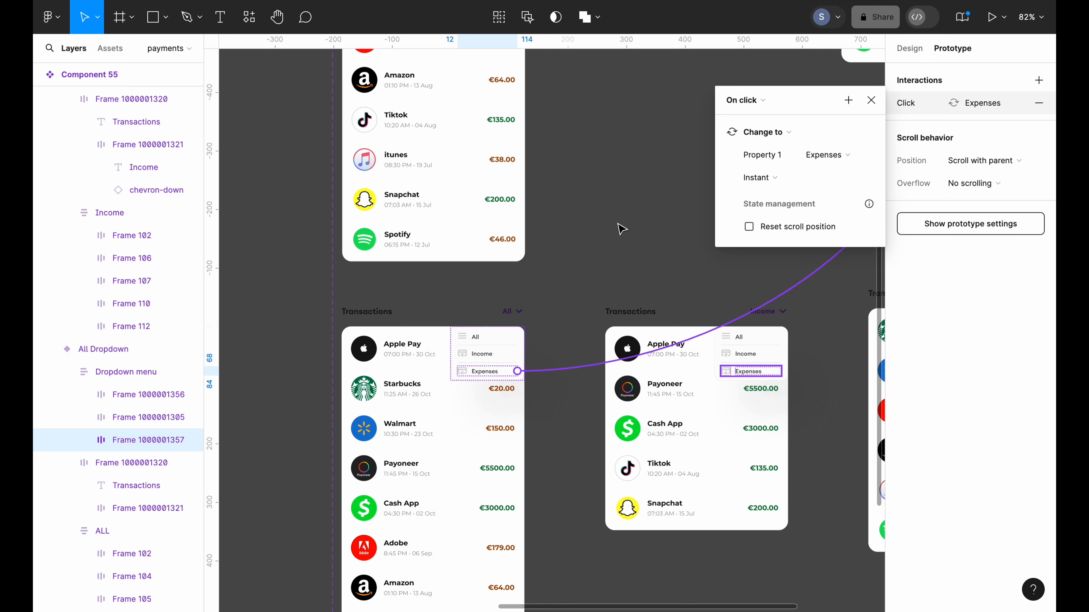
pyautogui.scroll(-5, 620, 228)
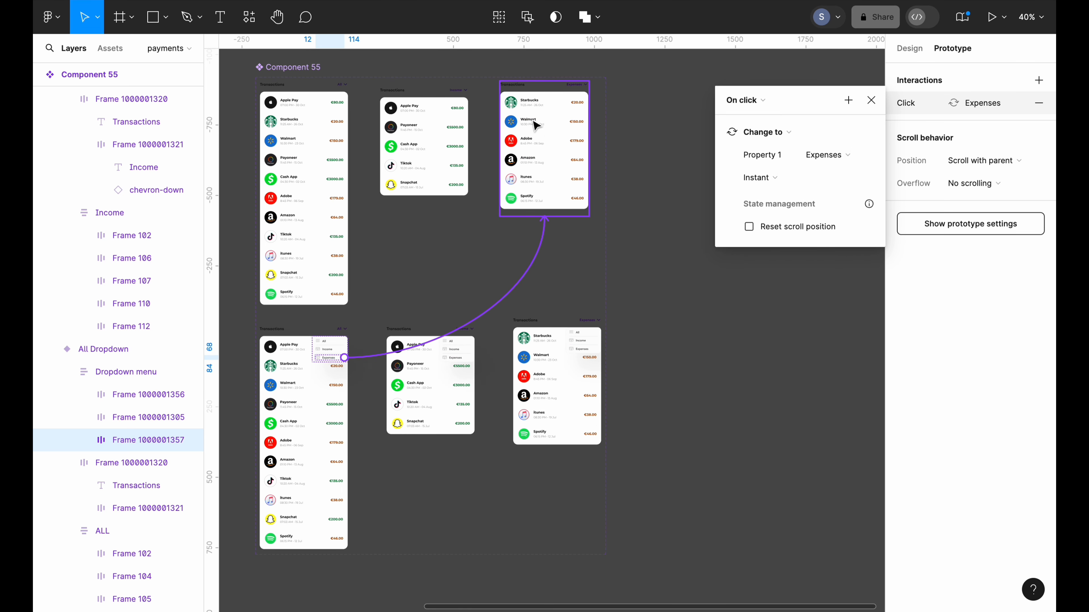
# Set the Income Dropdown's Expenses row click interaction to change to Expenses, then zoom to fit
pyautogui.scroll(9, 464, 336)
pyautogui.doubleClick(424, 380)
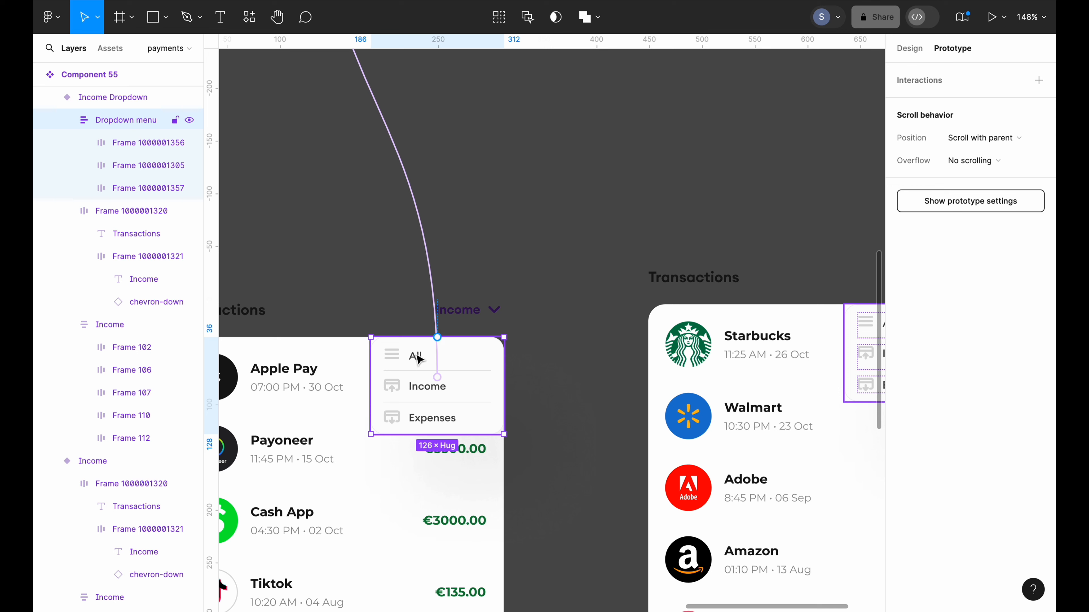
pyautogui.click(434, 421)
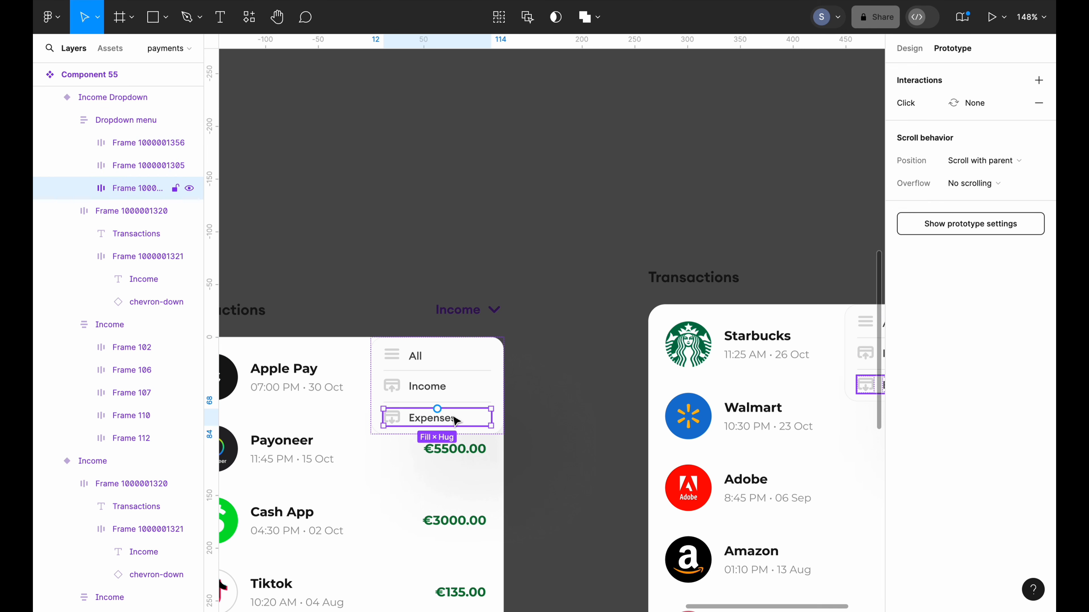
pyautogui.click(966, 104)
pyautogui.click(757, 106)
pyautogui.click(757, 105)
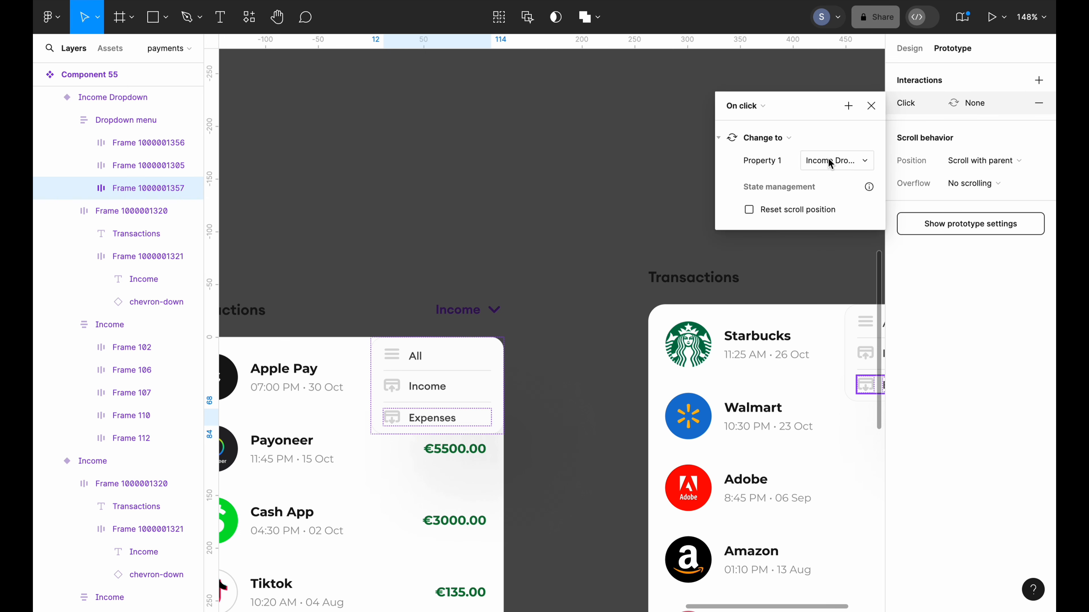
pyautogui.click(837, 165)
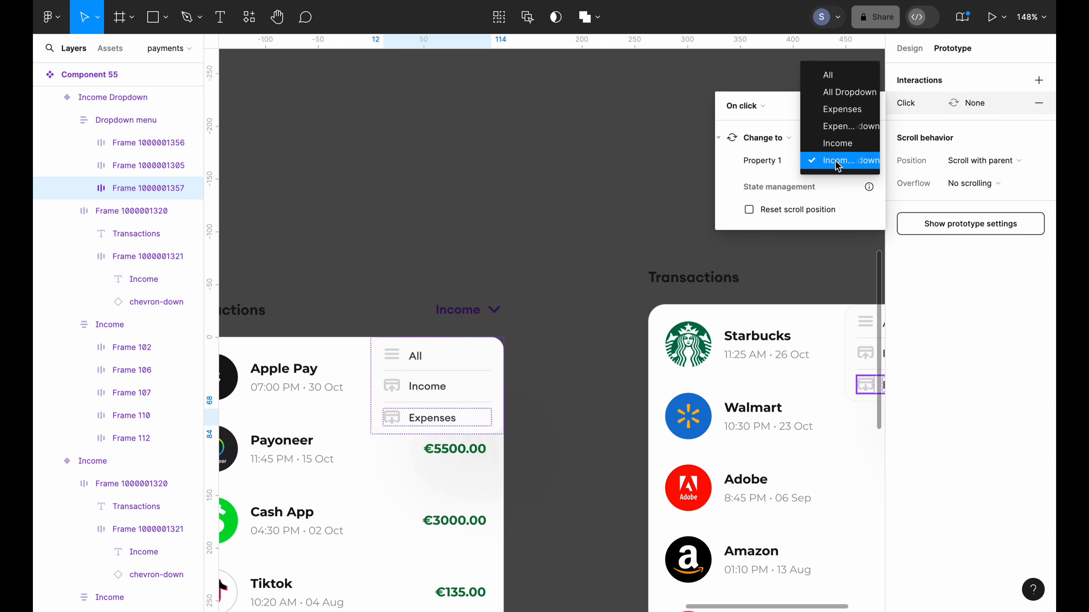
pyautogui.click(845, 115)
pyautogui.hotkey('shift', '1')
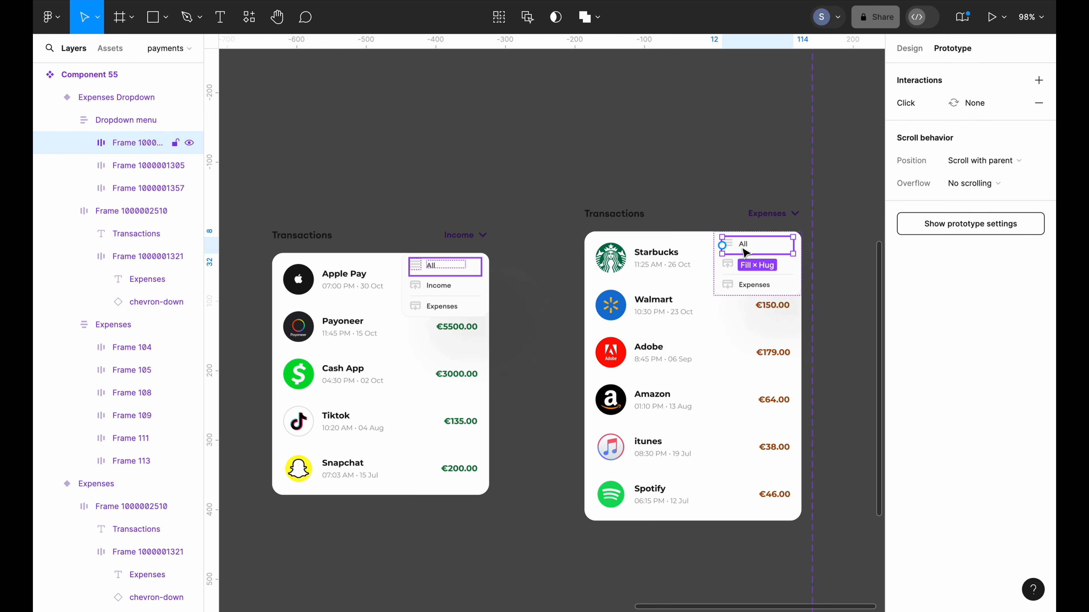
pyautogui.scroll(-5, 744, 253)
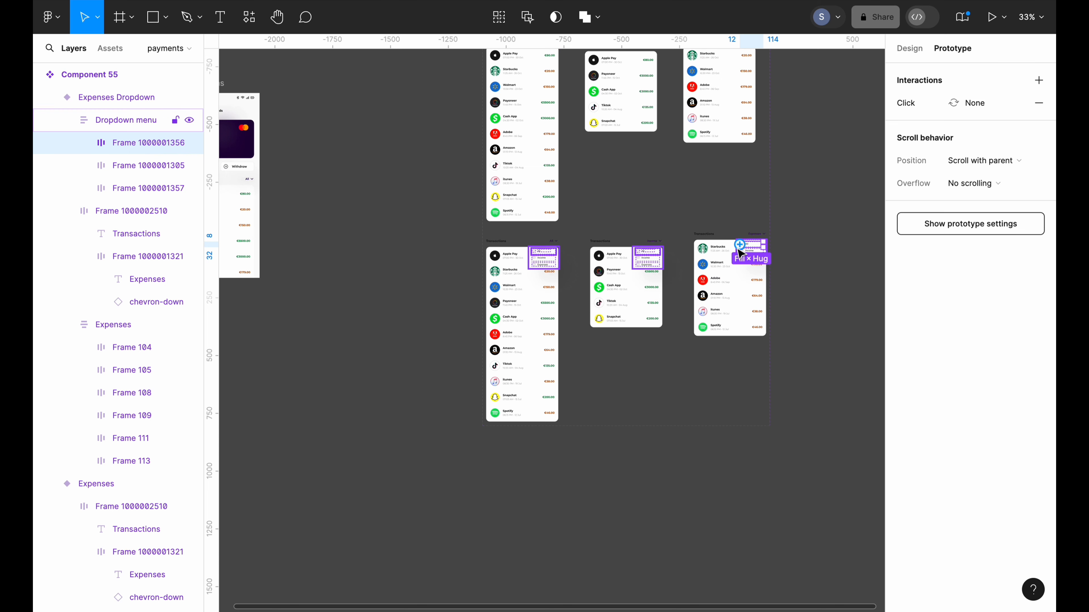
# Replace the Expenses Dropdown All row's empty interaction with On click > Change to All
pyautogui.click(738, 249)
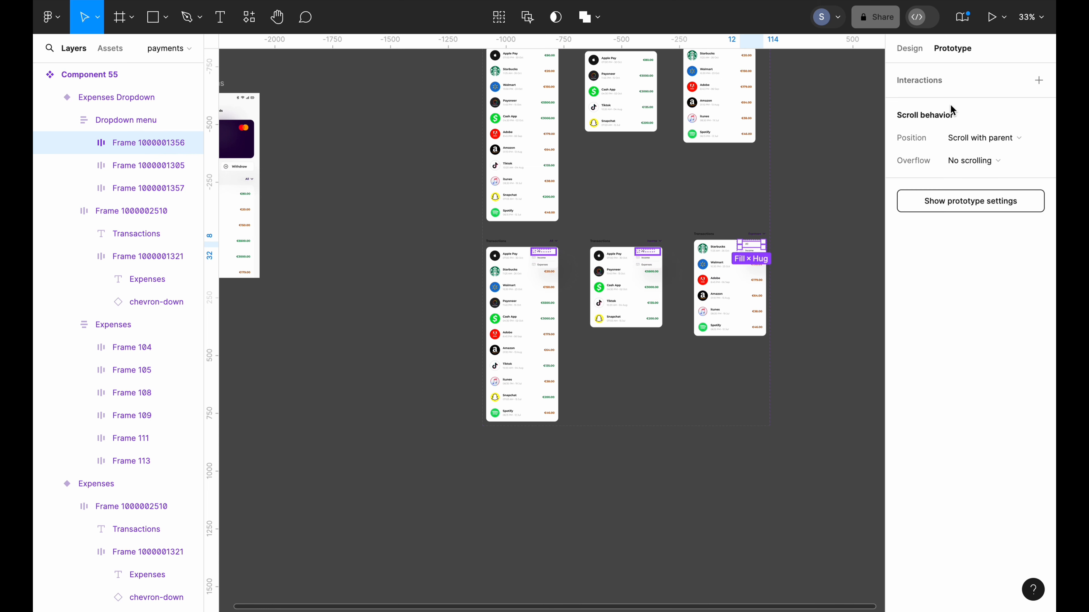
pyautogui.click(1037, 82)
pyautogui.click(758, 104)
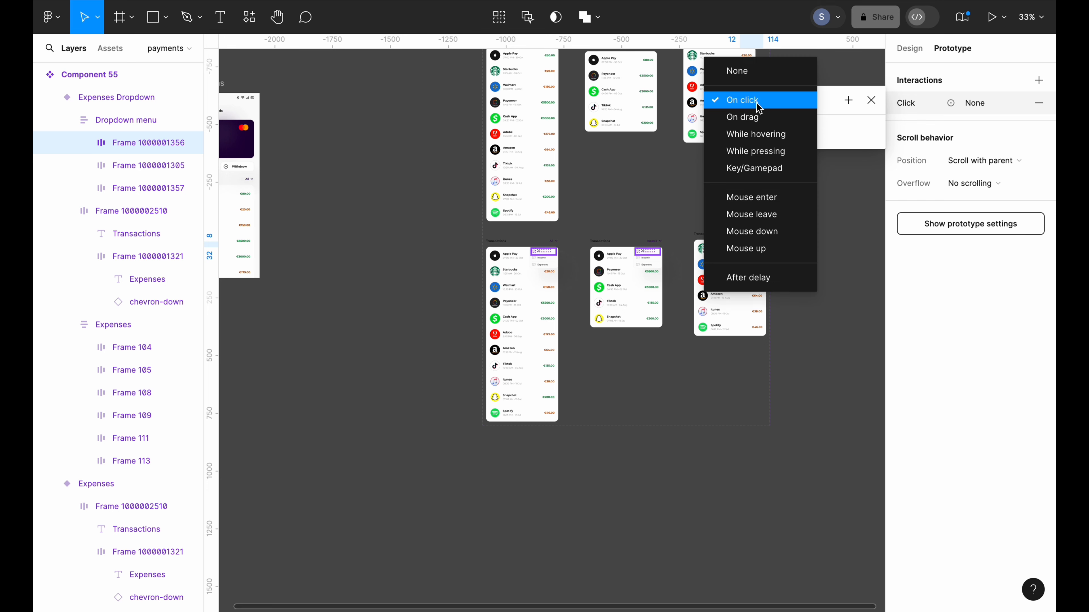
pyautogui.click(759, 107)
pyautogui.click(758, 137)
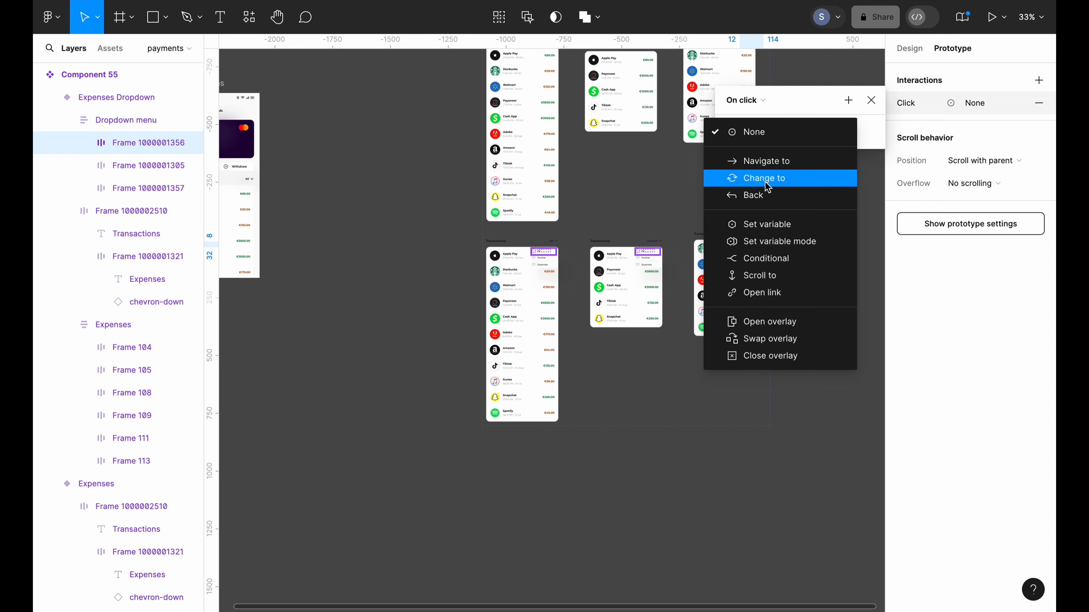
pyautogui.click(756, 175)
pyautogui.click(838, 155)
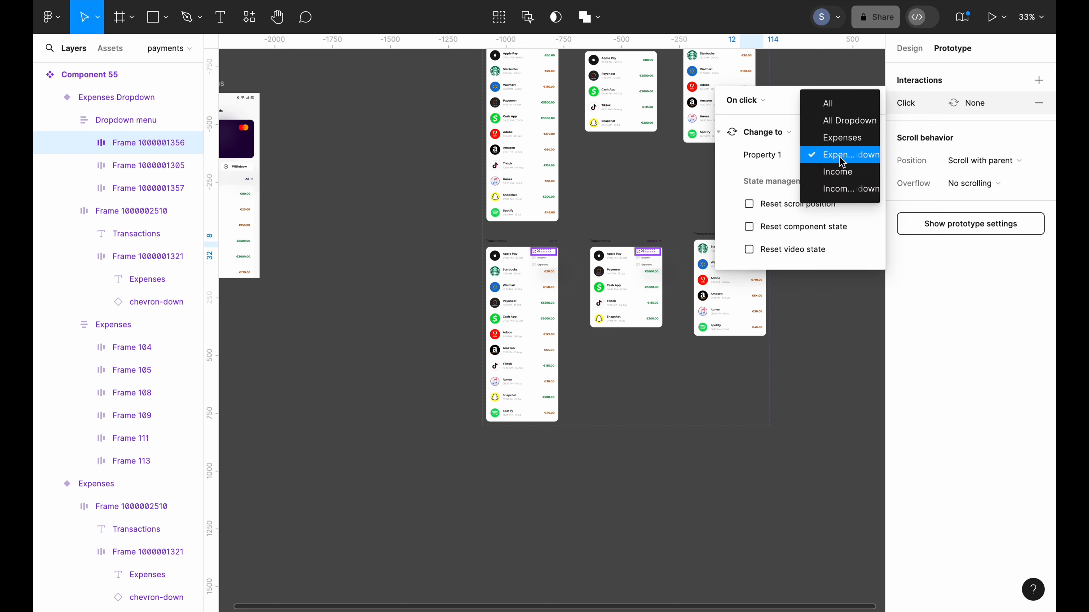
pyautogui.click(838, 105)
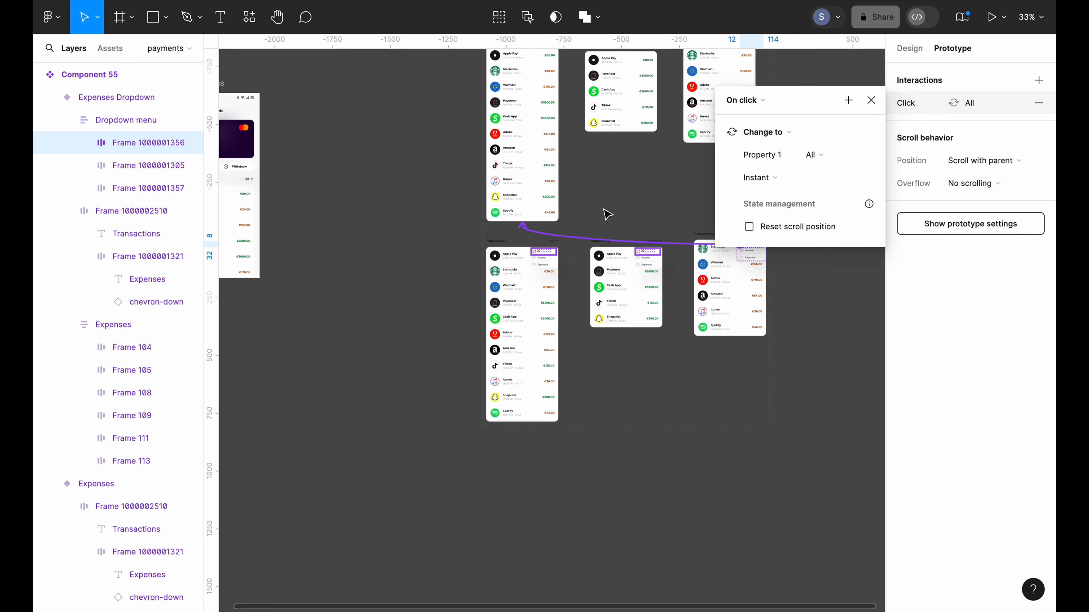
pyautogui.click(830, 343)
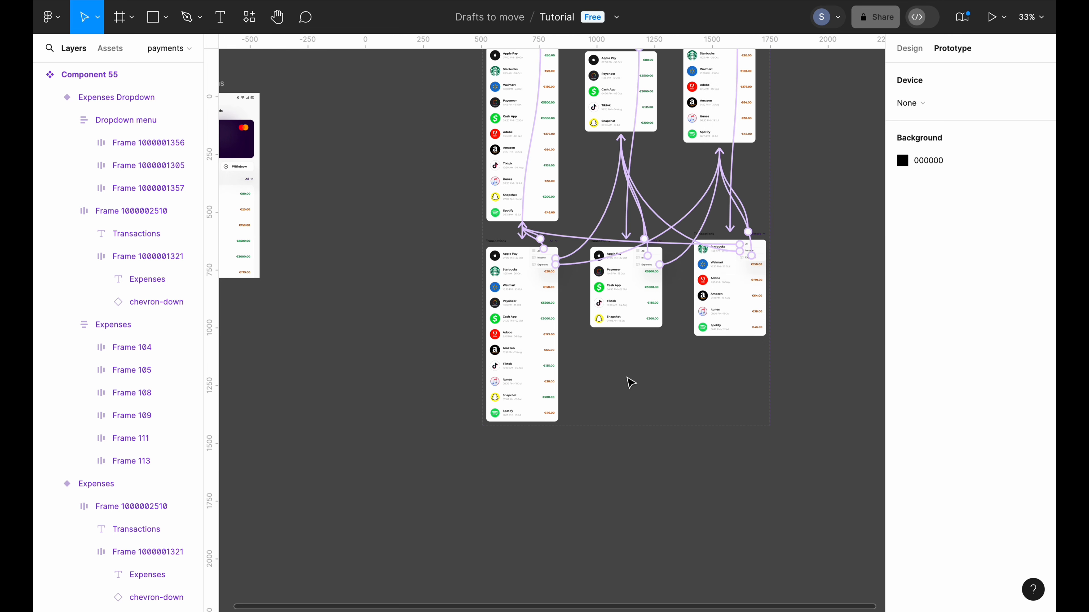
# Point the Income Dropdown's All row click interaction to the All variant
pyautogui.scroll(10, 630, 381)
pyautogui.scroll(3, 630, 378)
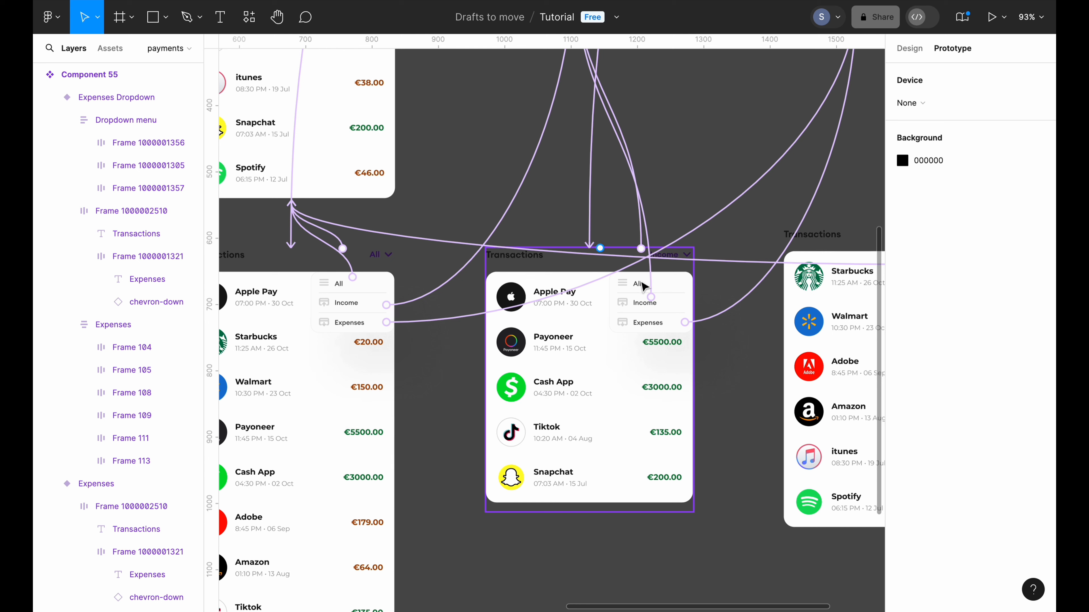
pyautogui.click(641, 288)
pyautogui.click(641, 289)
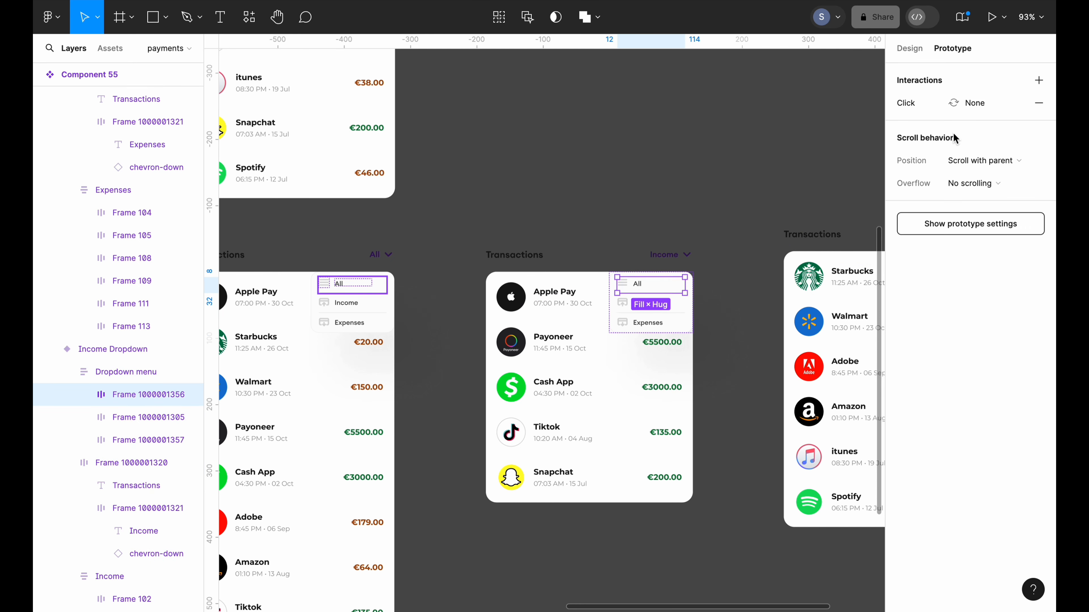
pyautogui.click(960, 106)
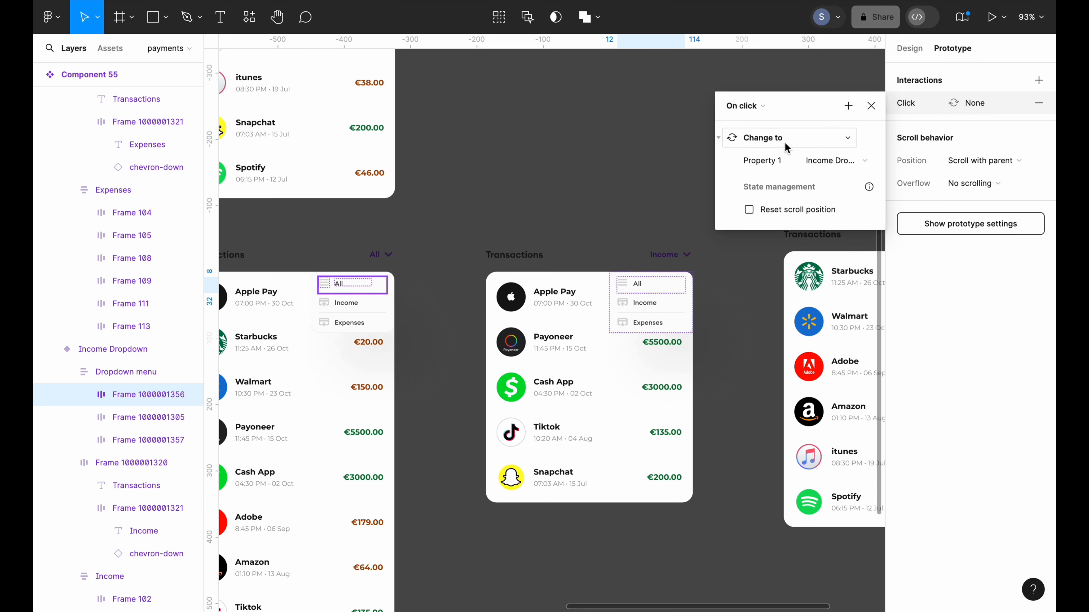
pyautogui.click(849, 161)
pyautogui.click(834, 78)
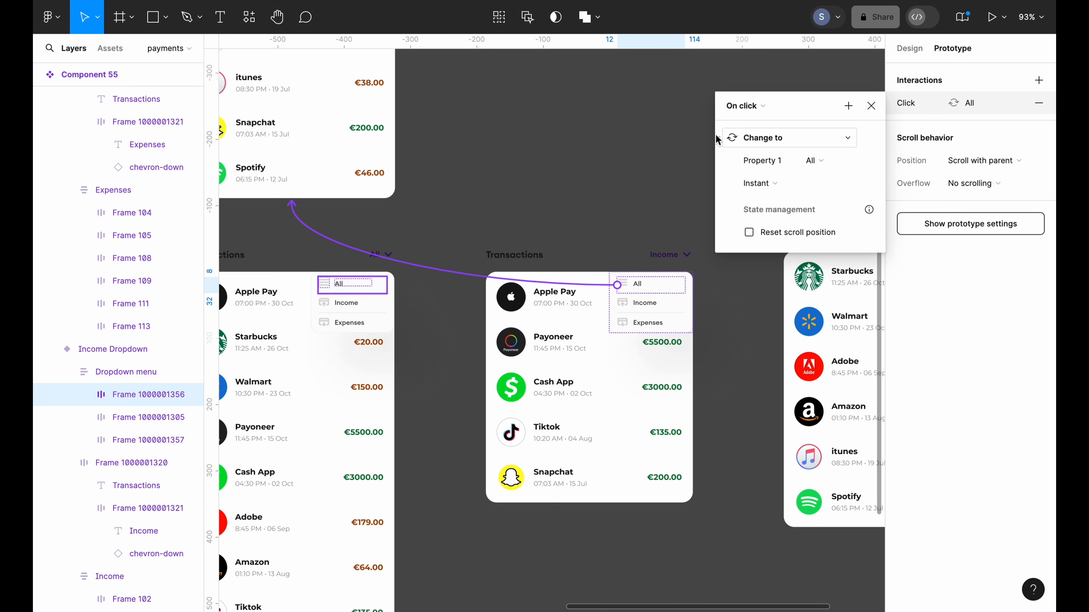
pyautogui.click(610, 182)
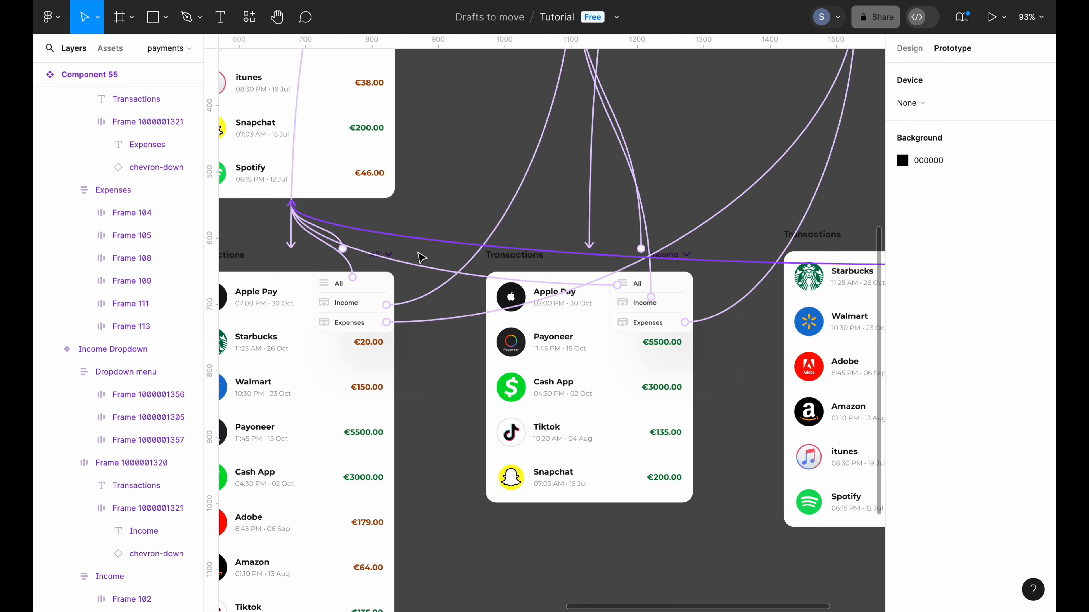
# Review all the prototype connections and return to the Design tab
pyautogui.scroll(-10, 442, 418)
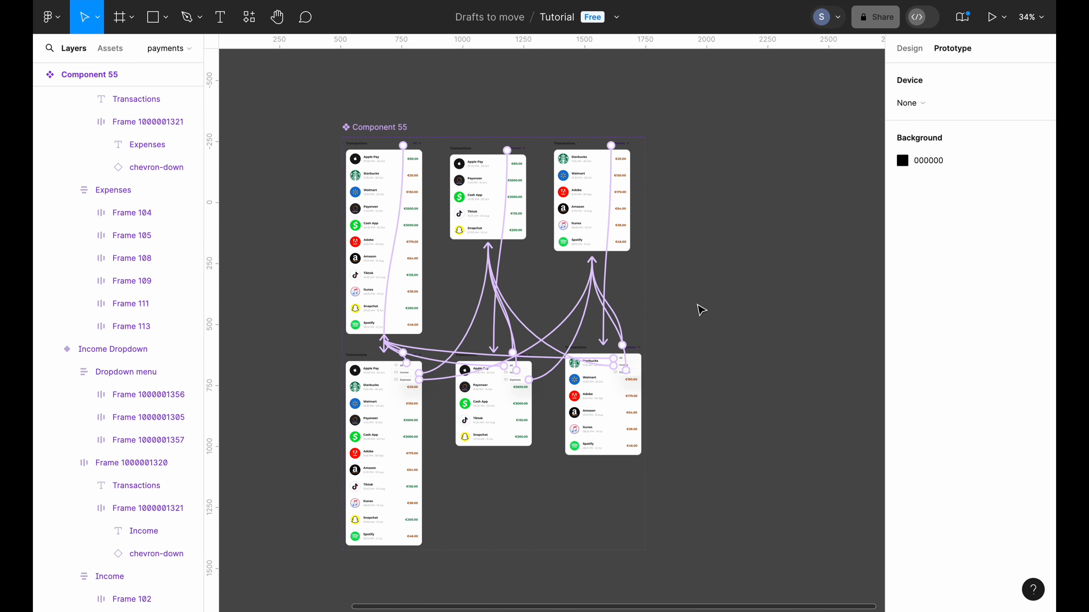
pyautogui.scroll(5, 701, 309)
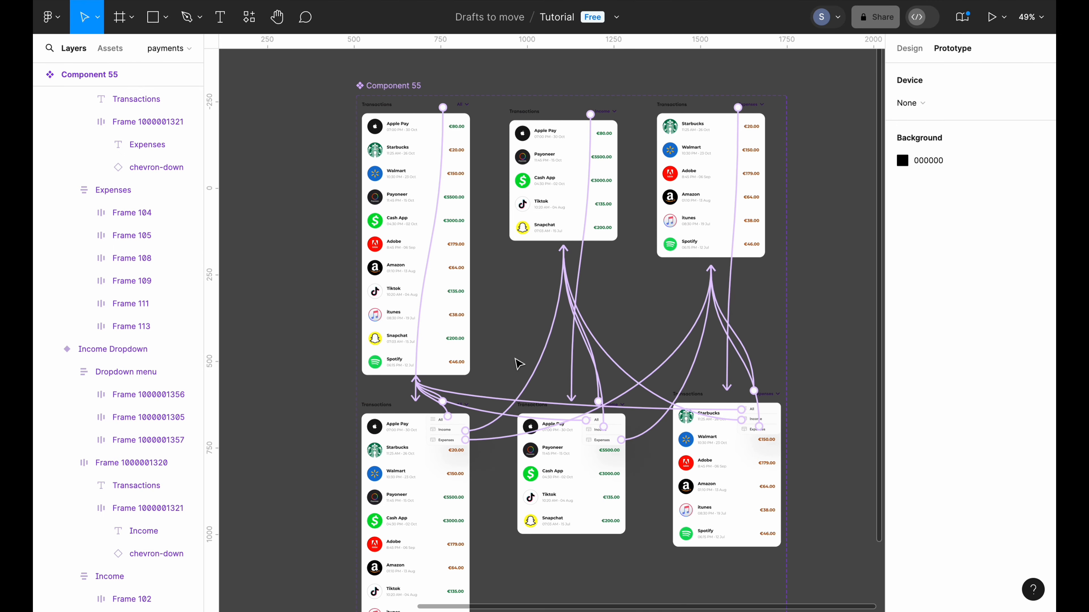
pyautogui.scroll(-3, 514, 348)
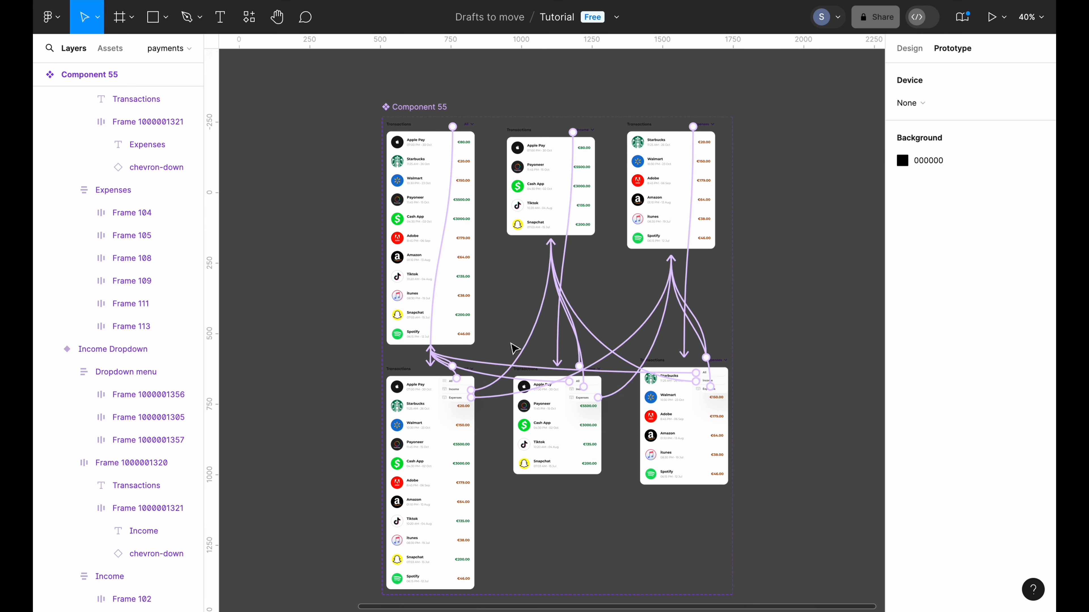
pyautogui.scroll(-5, 857, 129)
pyautogui.click(908, 48)
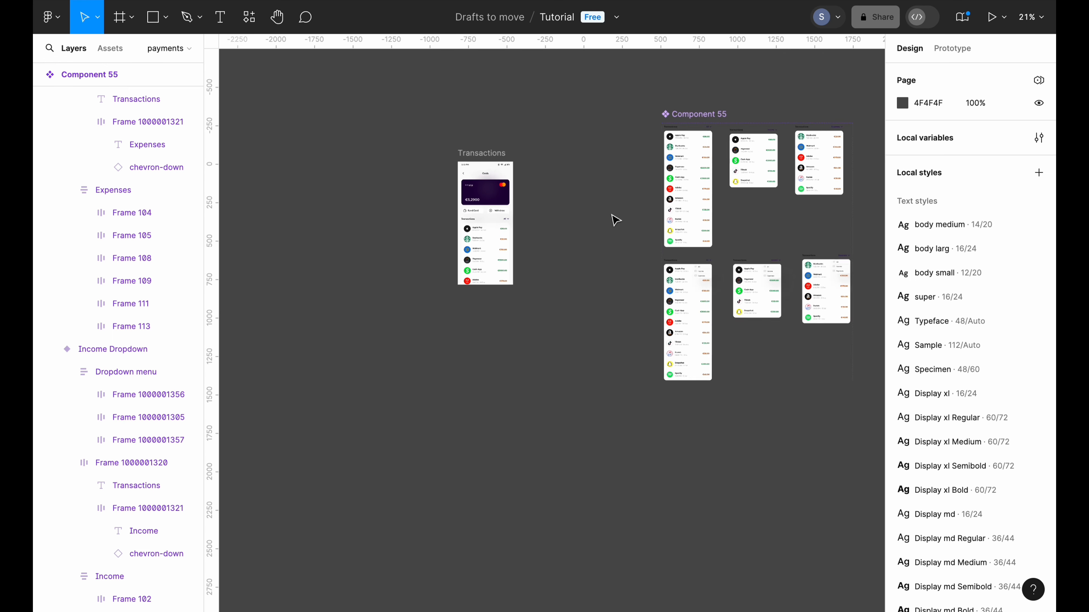
# Wrap the Transactions screen's transaction list in a new frame
pyautogui.scroll(5, 615, 219)
pyautogui.click(421, 291)
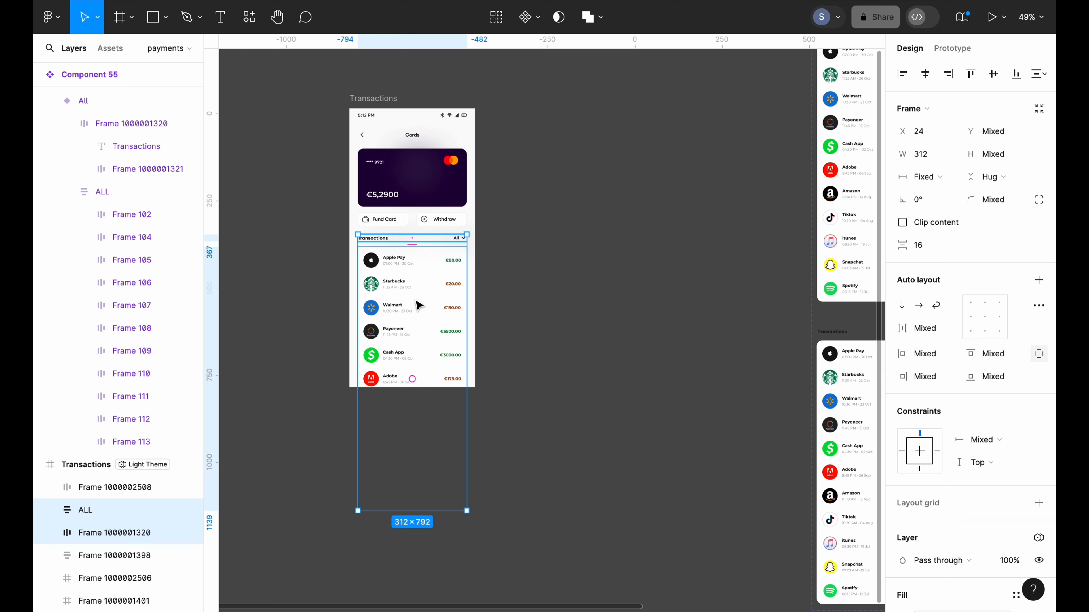
pyautogui.scroll(-3, 519, 288)
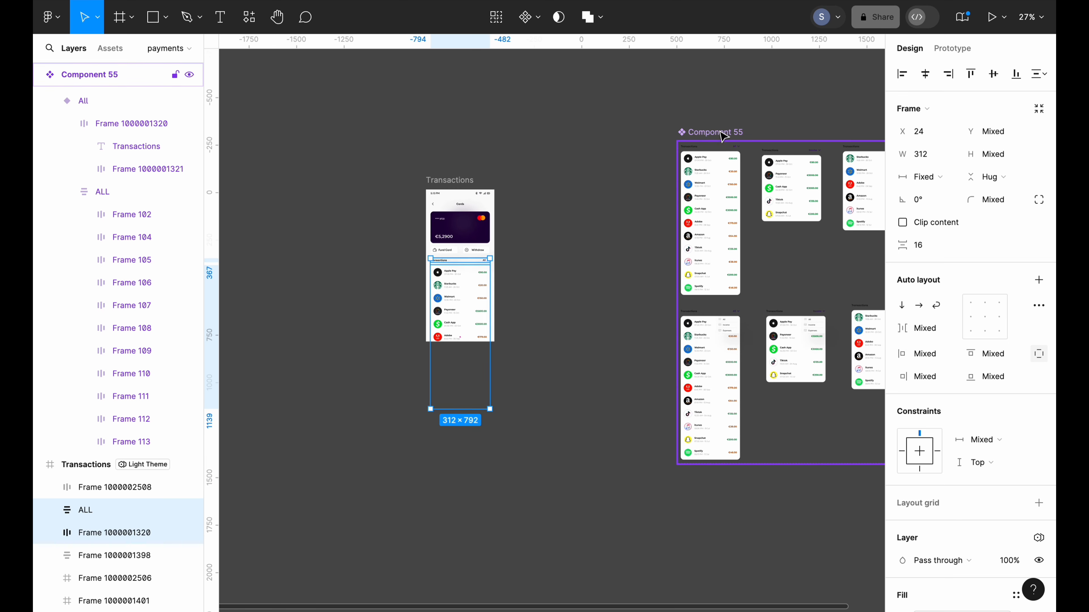
pyautogui.scroll(3, 537, 326)
pyautogui.hscroll(-3, 502, 234)
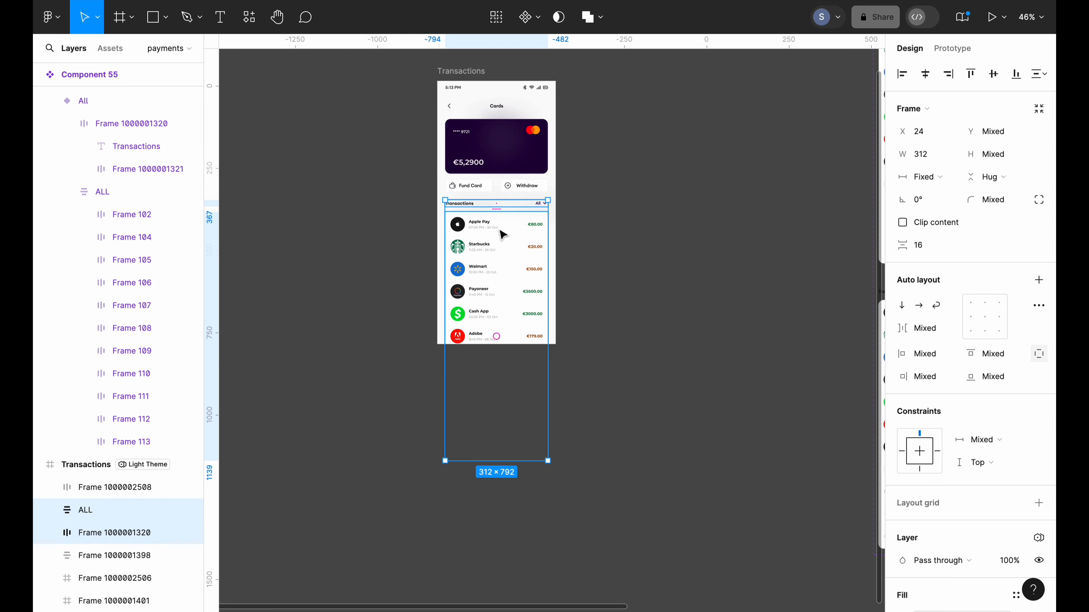
pyautogui.rightClick(520, 230)
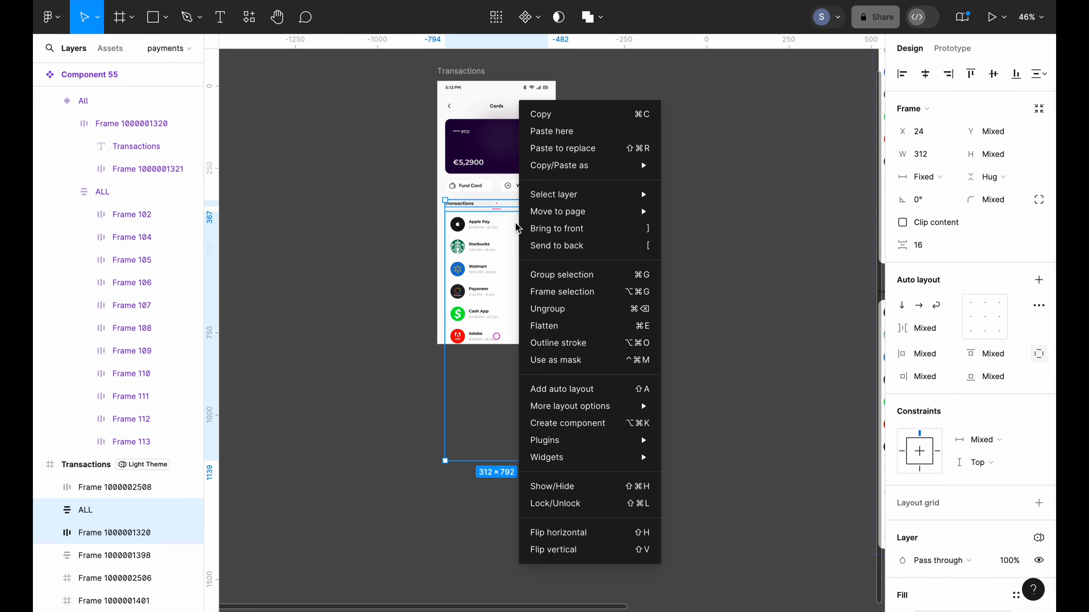
pyautogui.click(557, 295)
pyautogui.scroll(-3, 461, 300)
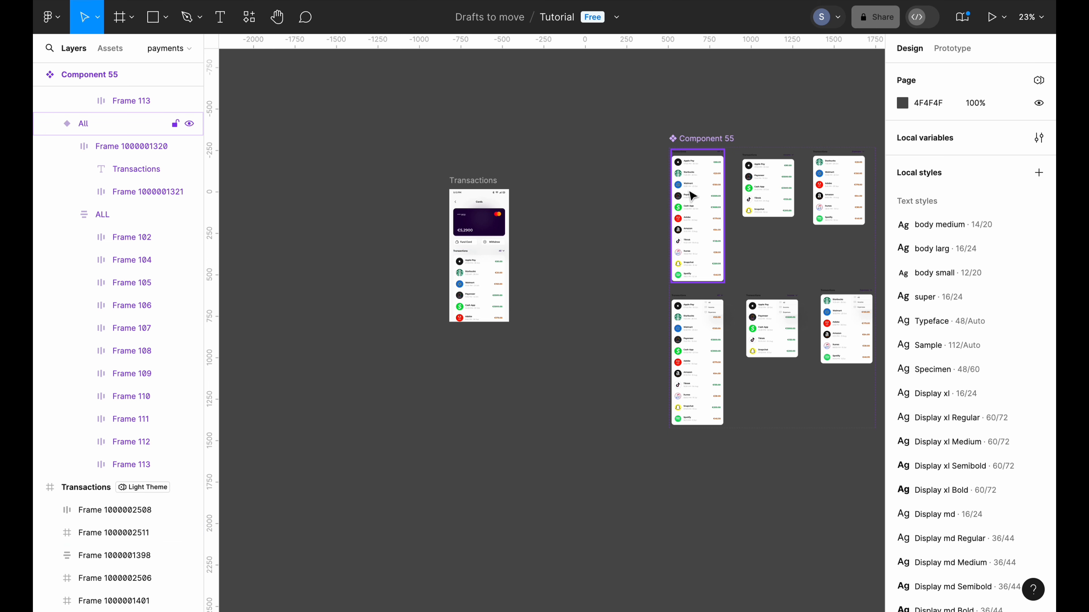
# Copy the All variant of Component 55
pyautogui.click(698, 182)
pyautogui.rightClick(702, 169)
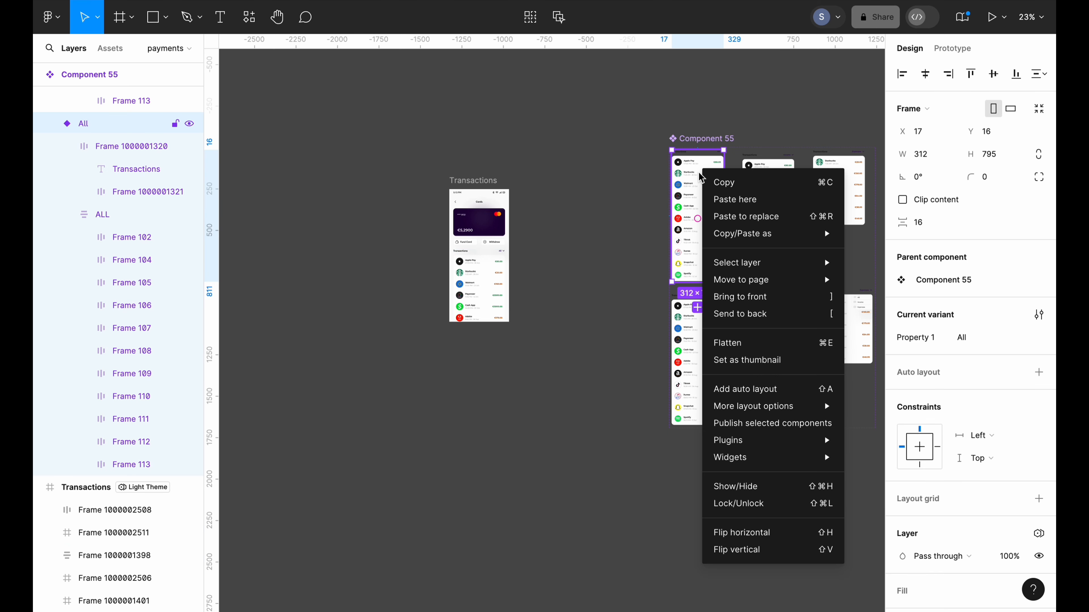
pyautogui.click(728, 183)
pyautogui.click(625, 189)
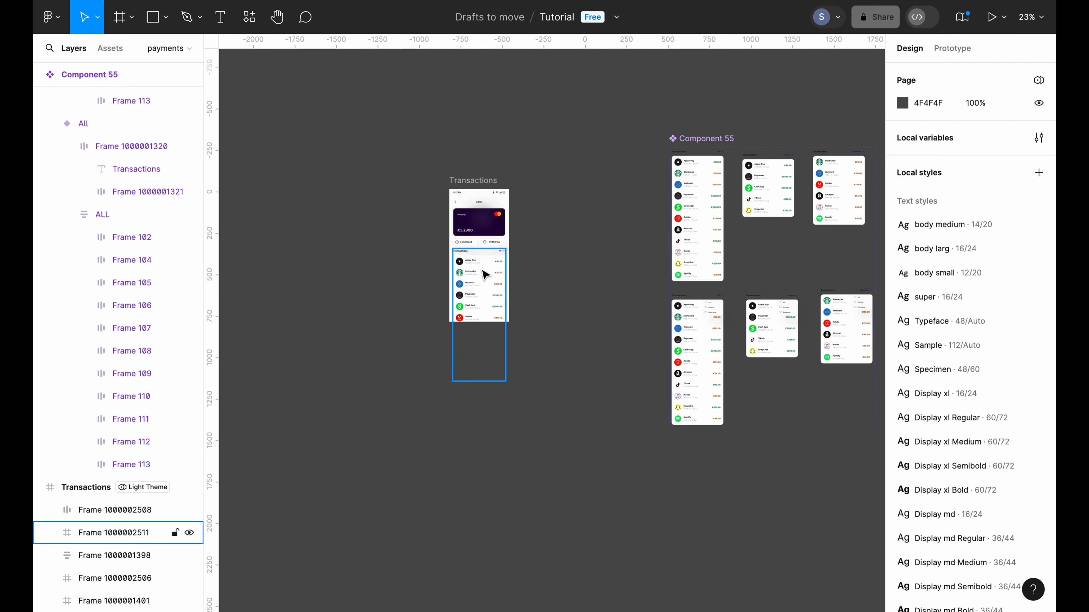
# Paste to replace the new frame with the copied All variant, then select the Transactions screen
pyautogui.click(485, 274)
pyautogui.scroll(5, 485, 275)
pyautogui.scroll(1, 483, 271)
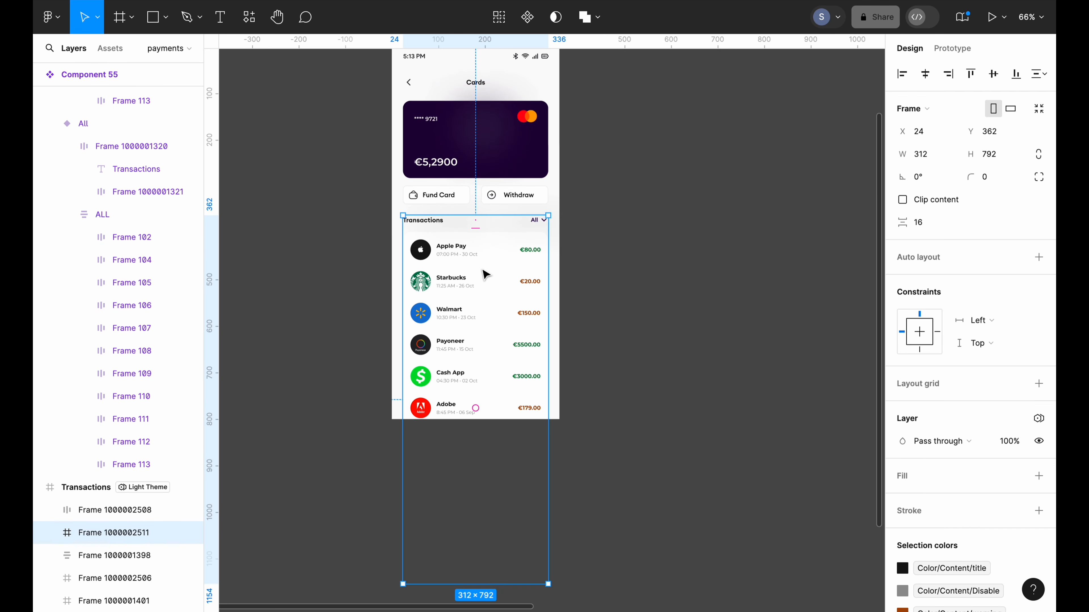
pyautogui.rightClick(465, 226)
pyautogui.click(526, 132)
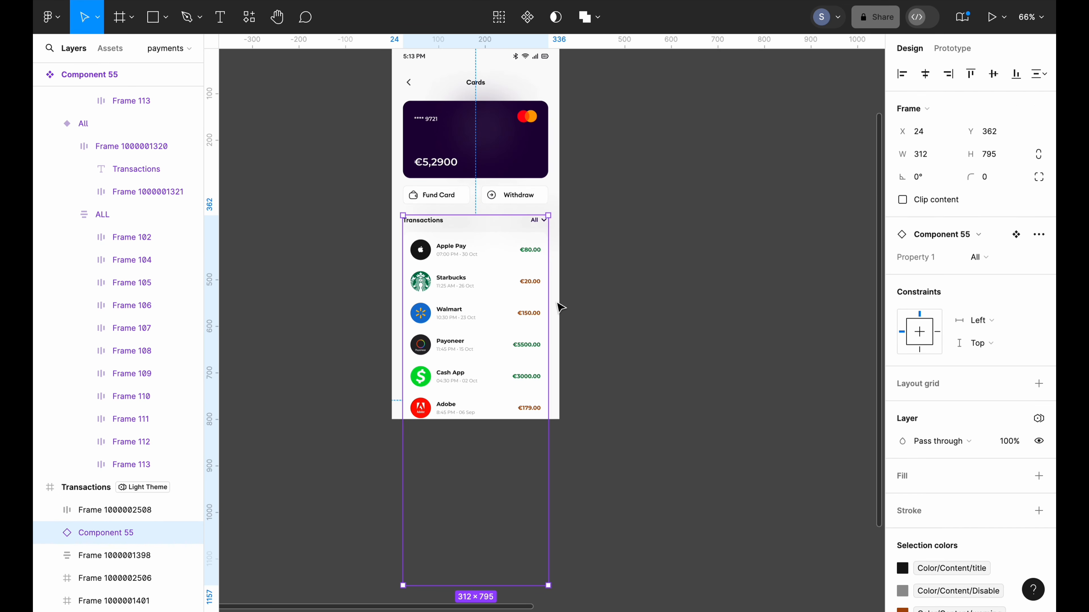
pyautogui.click(595, 258)
pyautogui.press('super+minus')
pyautogui.click(489, 171)
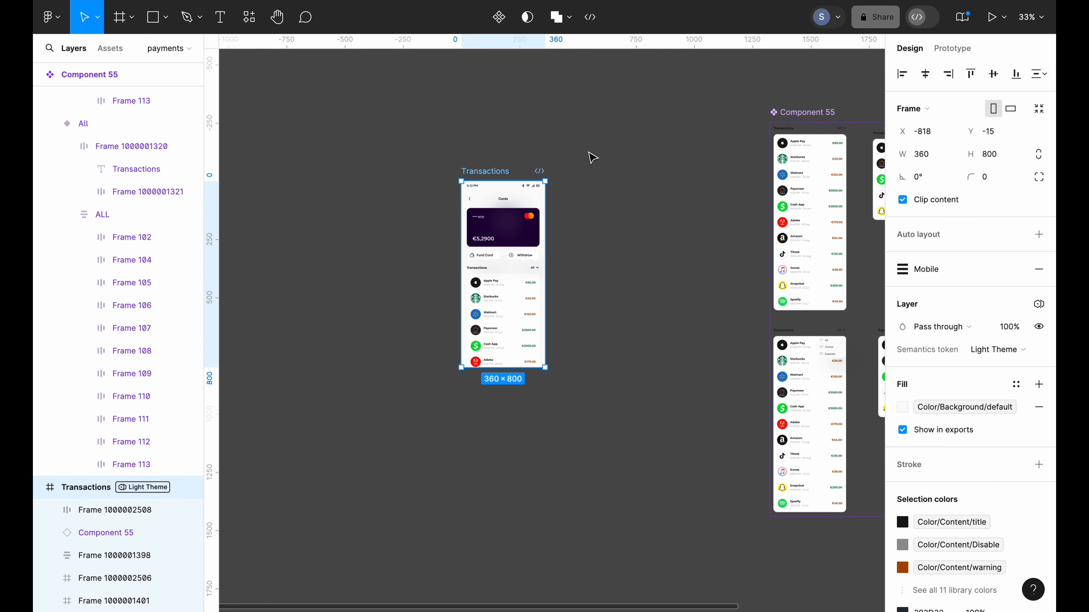
pyautogui.hscroll(5, 760, 261)
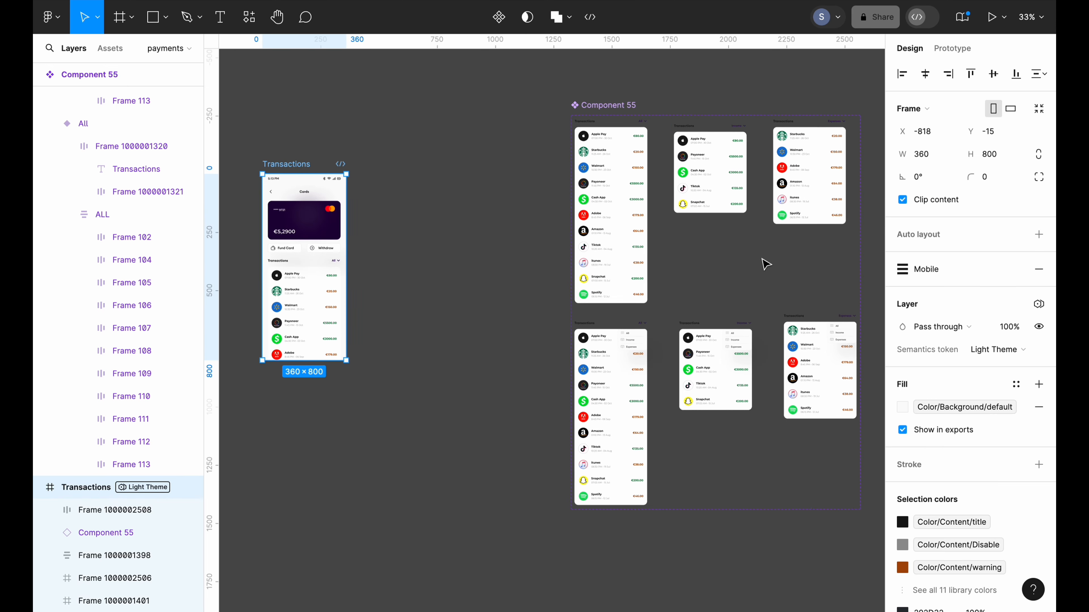
pyautogui.hscroll(-2, 760, 260)
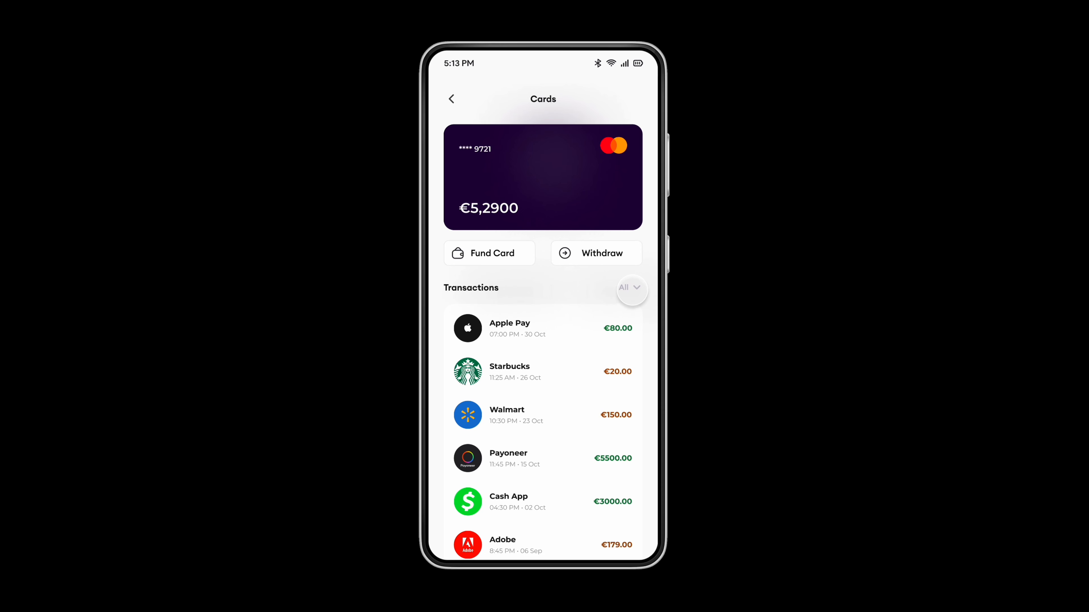
# Test the prototype filter, switching the list from All to Income and then Expenses
pyautogui.click(632, 289)
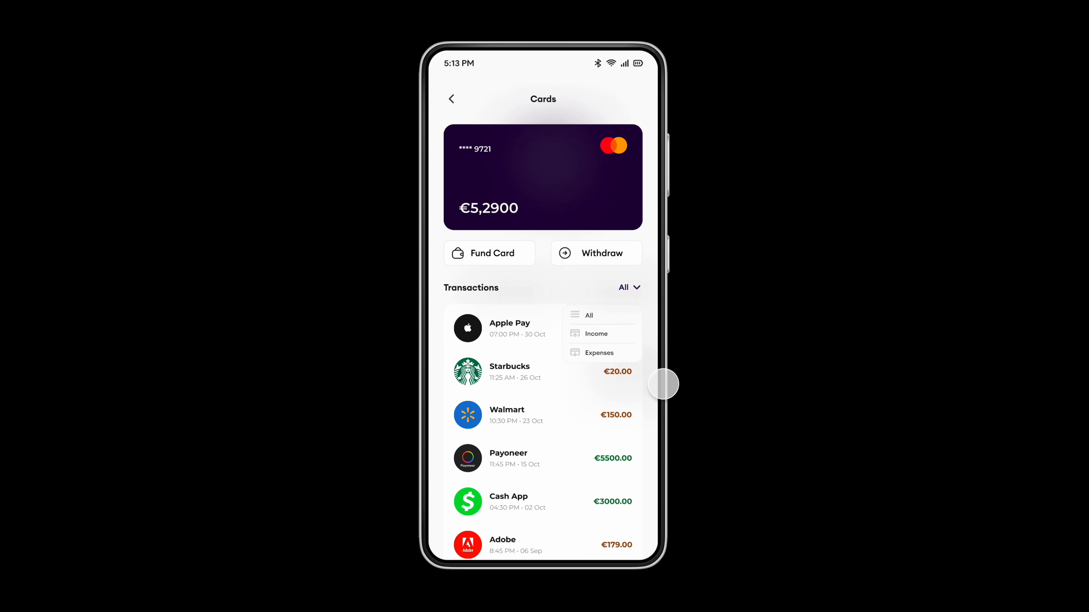
pyautogui.click(593, 316)
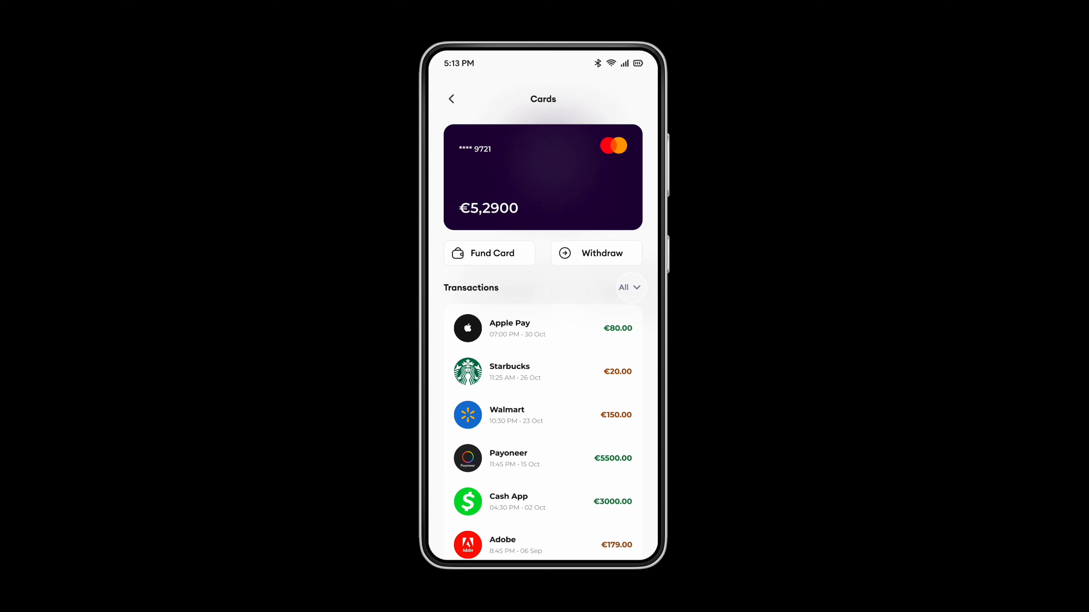
pyautogui.click(629, 287)
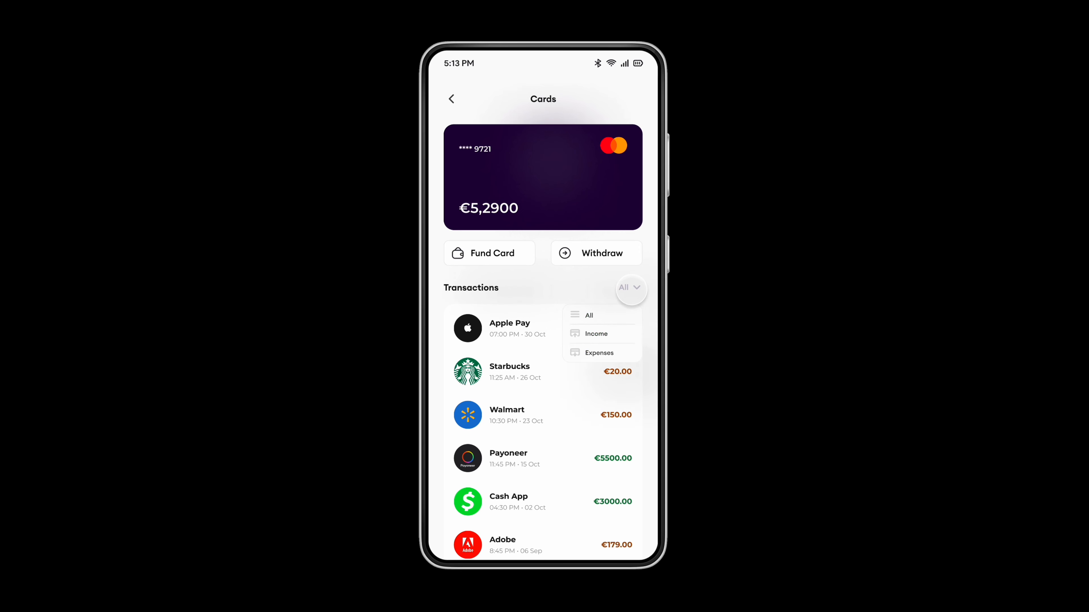
pyautogui.click(600, 335)
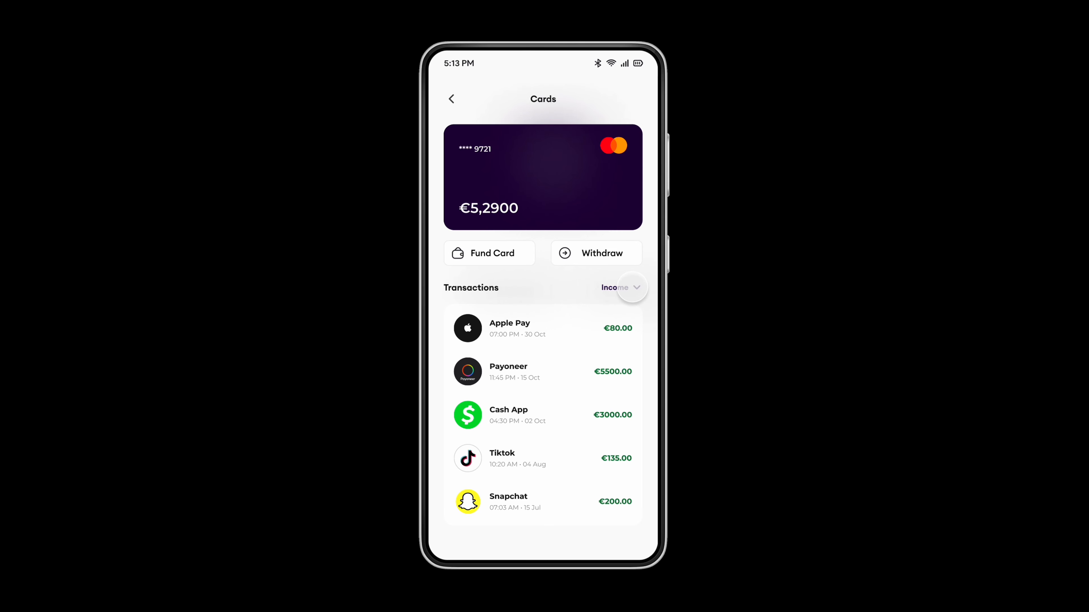
pyautogui.click(634, 287)
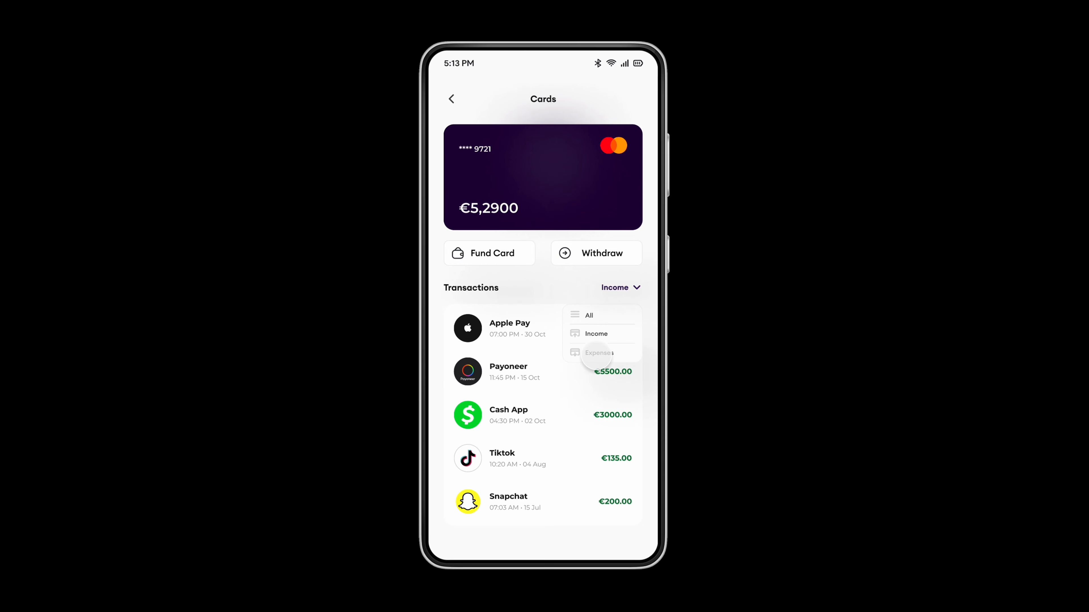
pyautogui.click(599, 353)
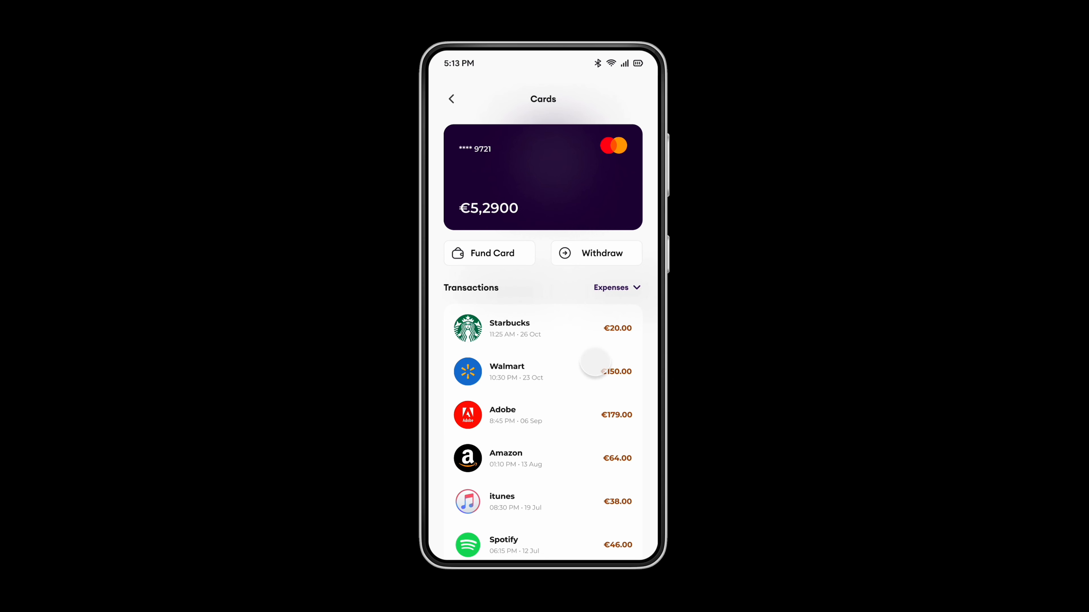
# Switch the filter back to All, then to Income again
pyautogui.click(631, 292)
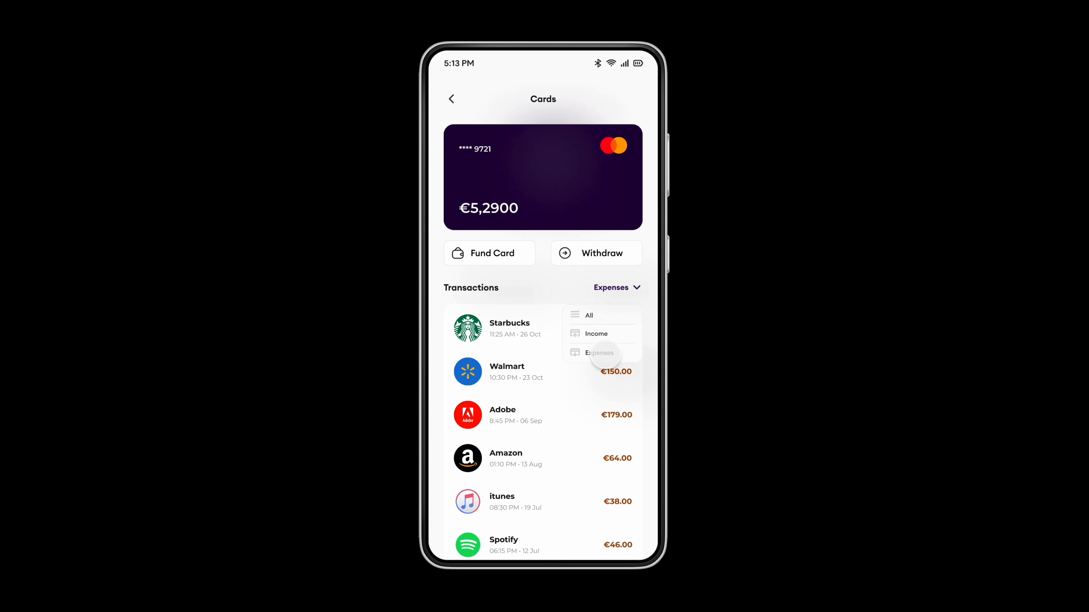
pyautogui.click(605, 354)
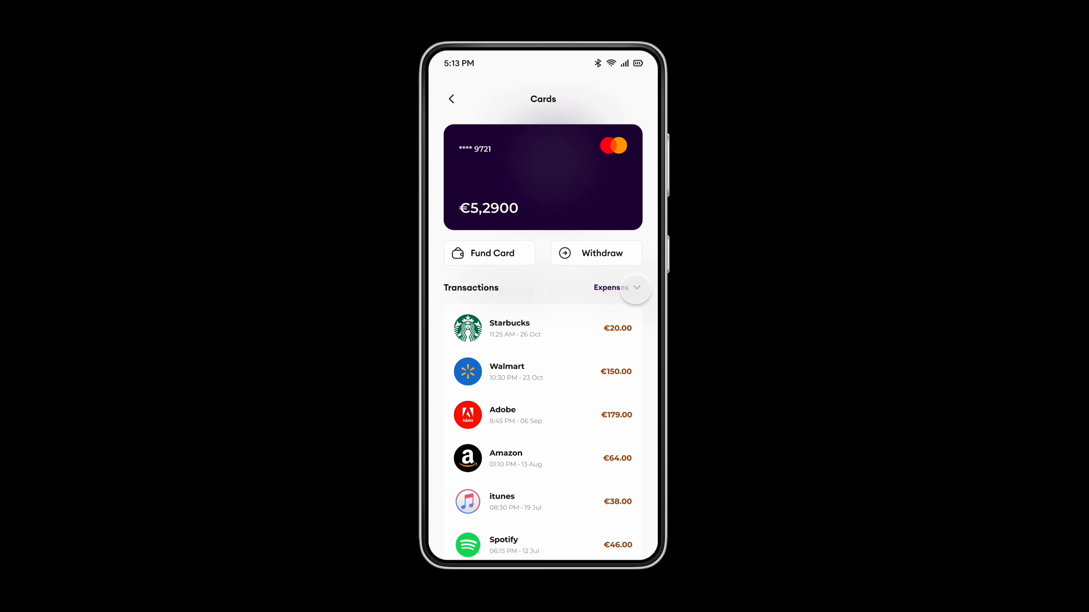
pyautogui.click(635, 288)
pyautogui.click(604, 315)
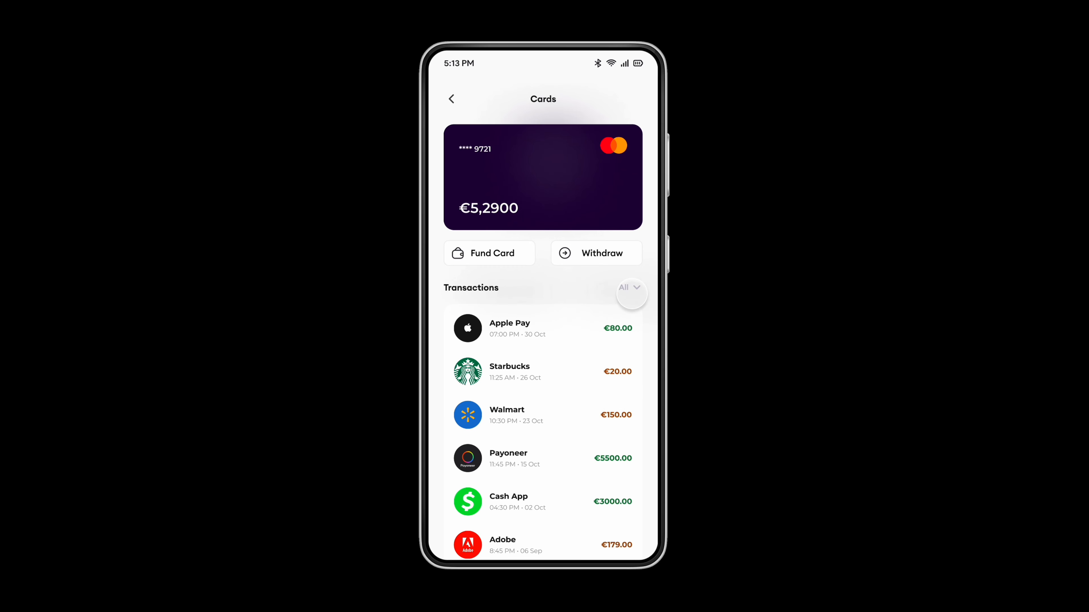
pyautogui.click(630, 289)
pyautogui.click(605, 332)
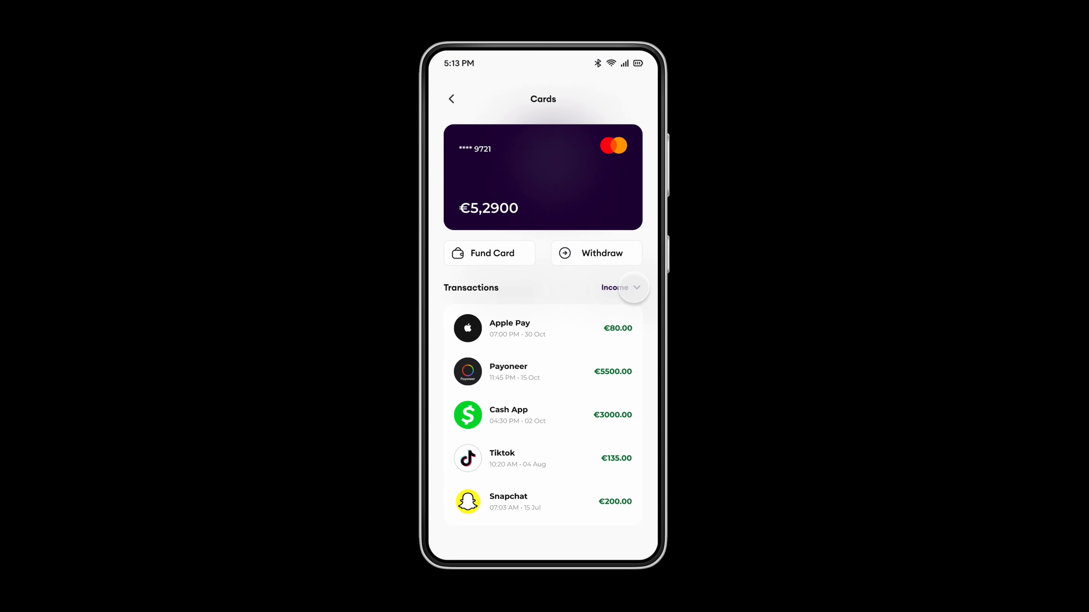
pyautogui.click(633, 287)
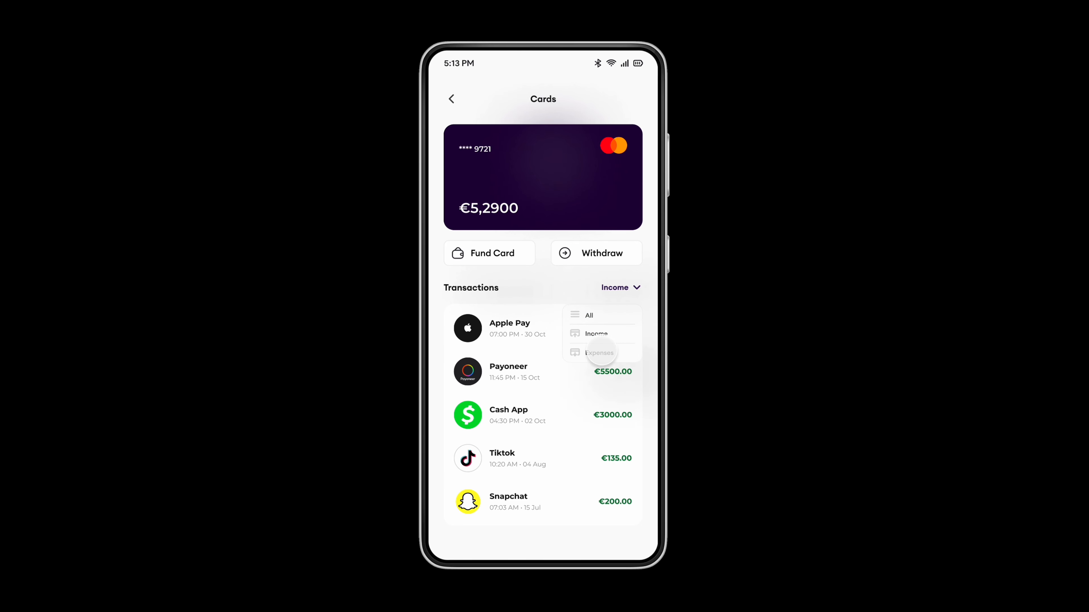